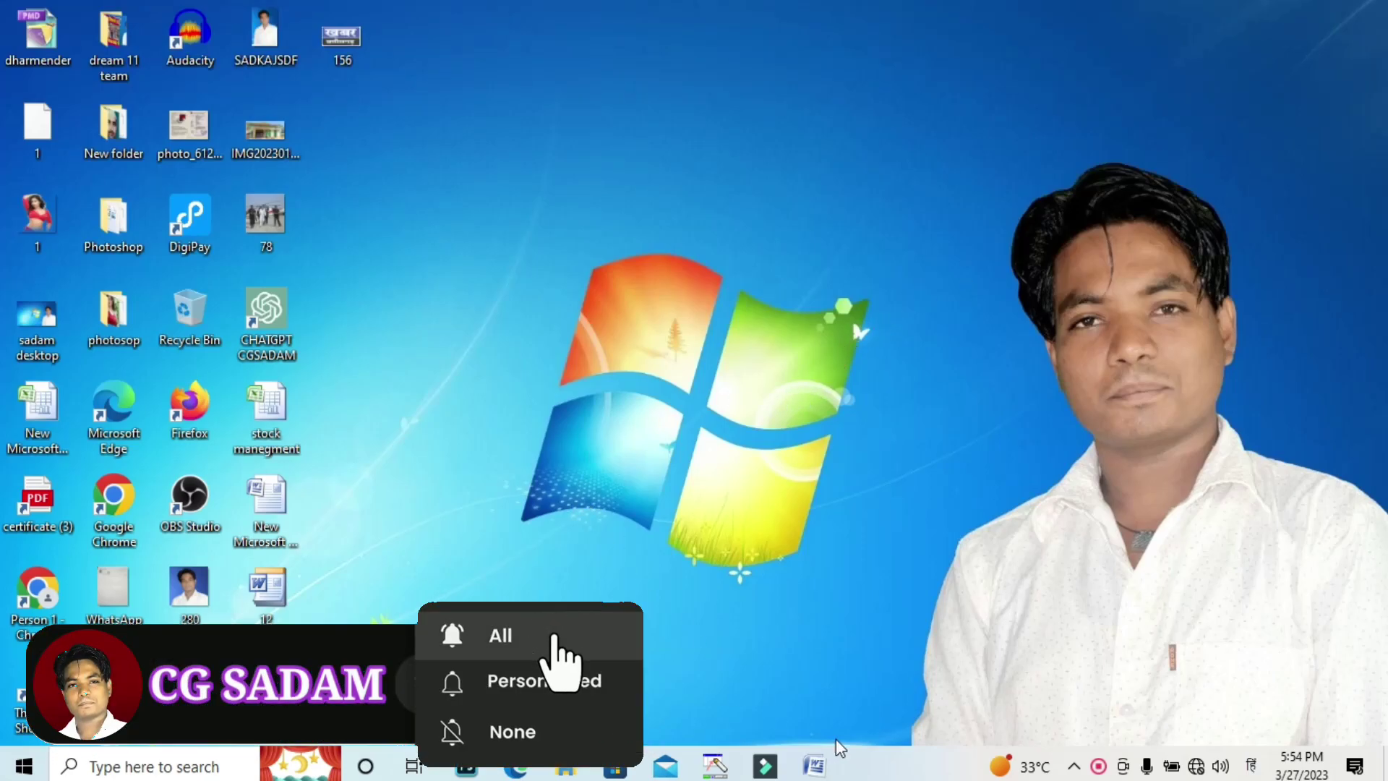
Step: Switch to the Word document containing the CG SADAM round badge and red ribbon banner
left_click(815, 765)
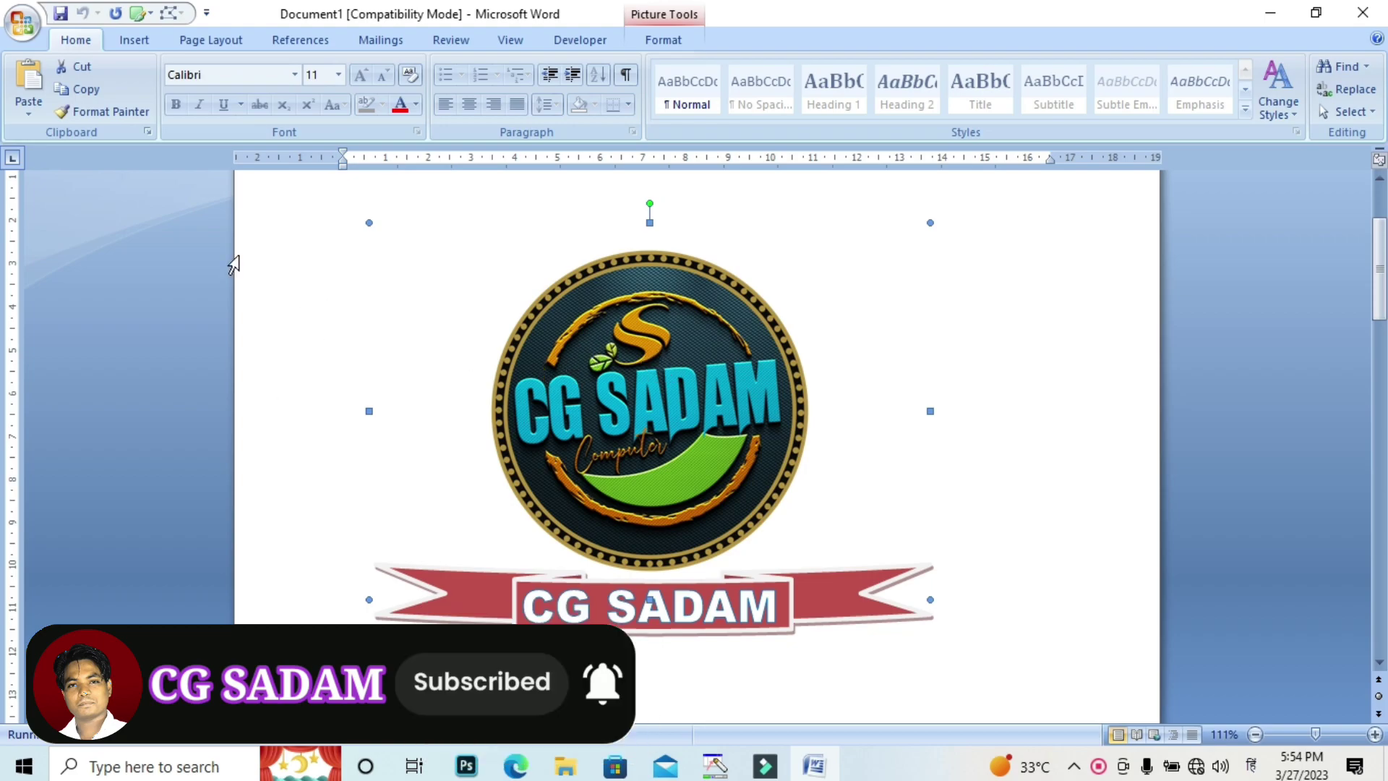
Step: Create a new blank Word document
left_click(21, 23)
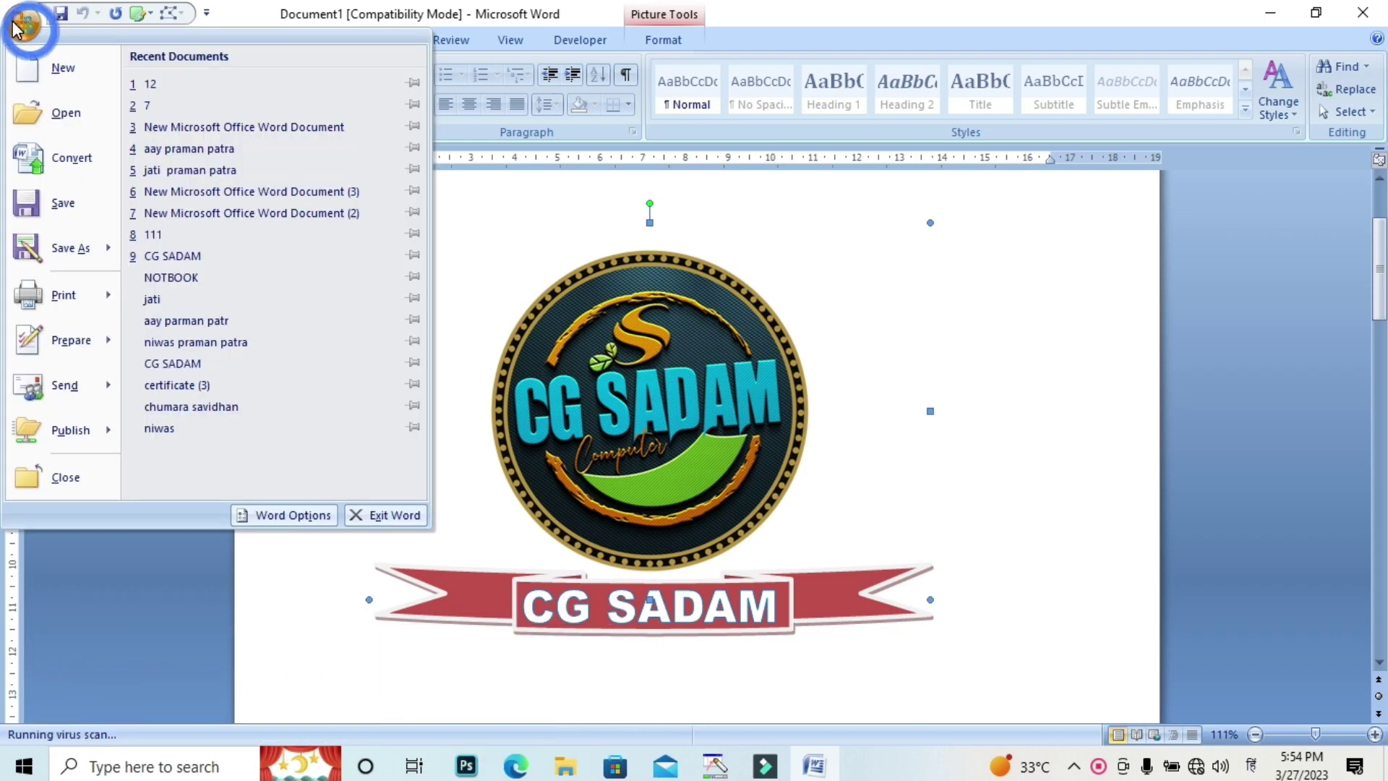
left_click(59, 70)
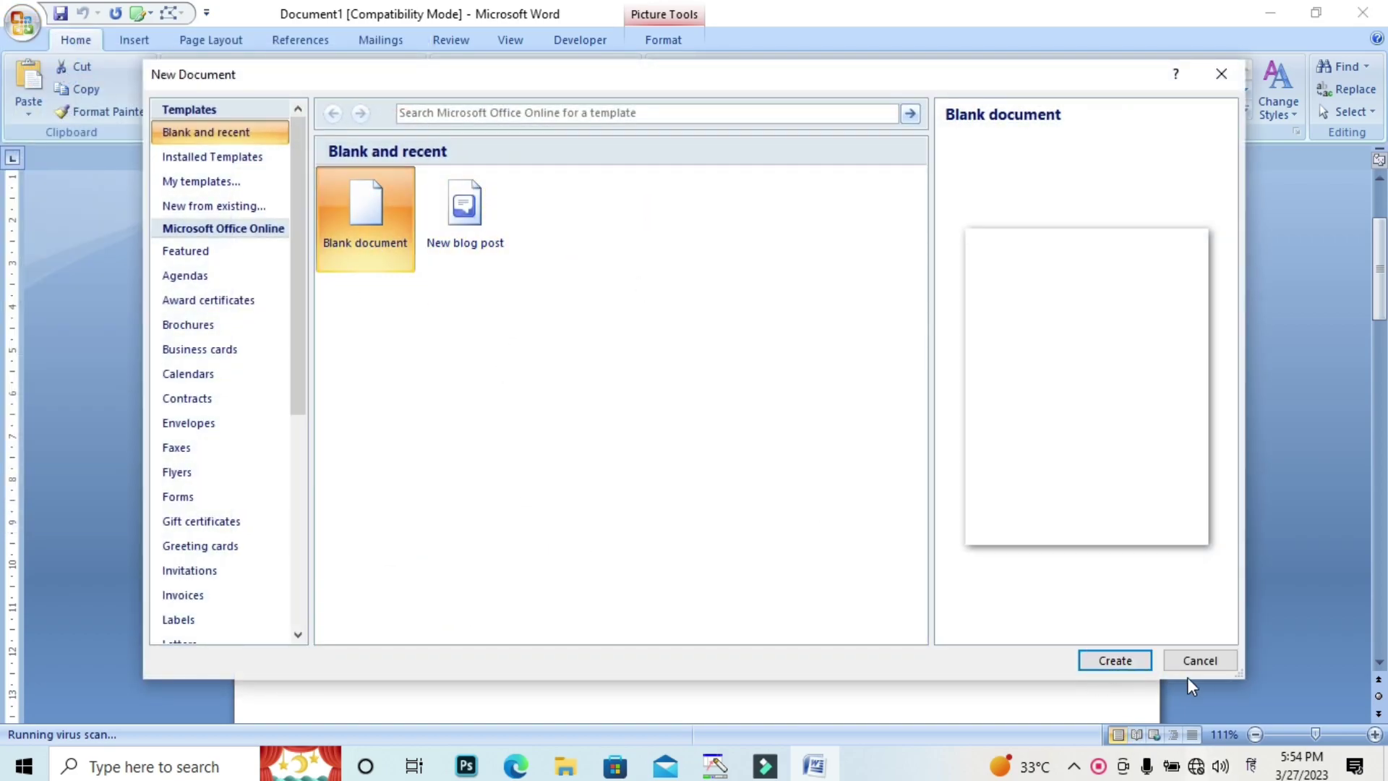
left_click(1116, 661)
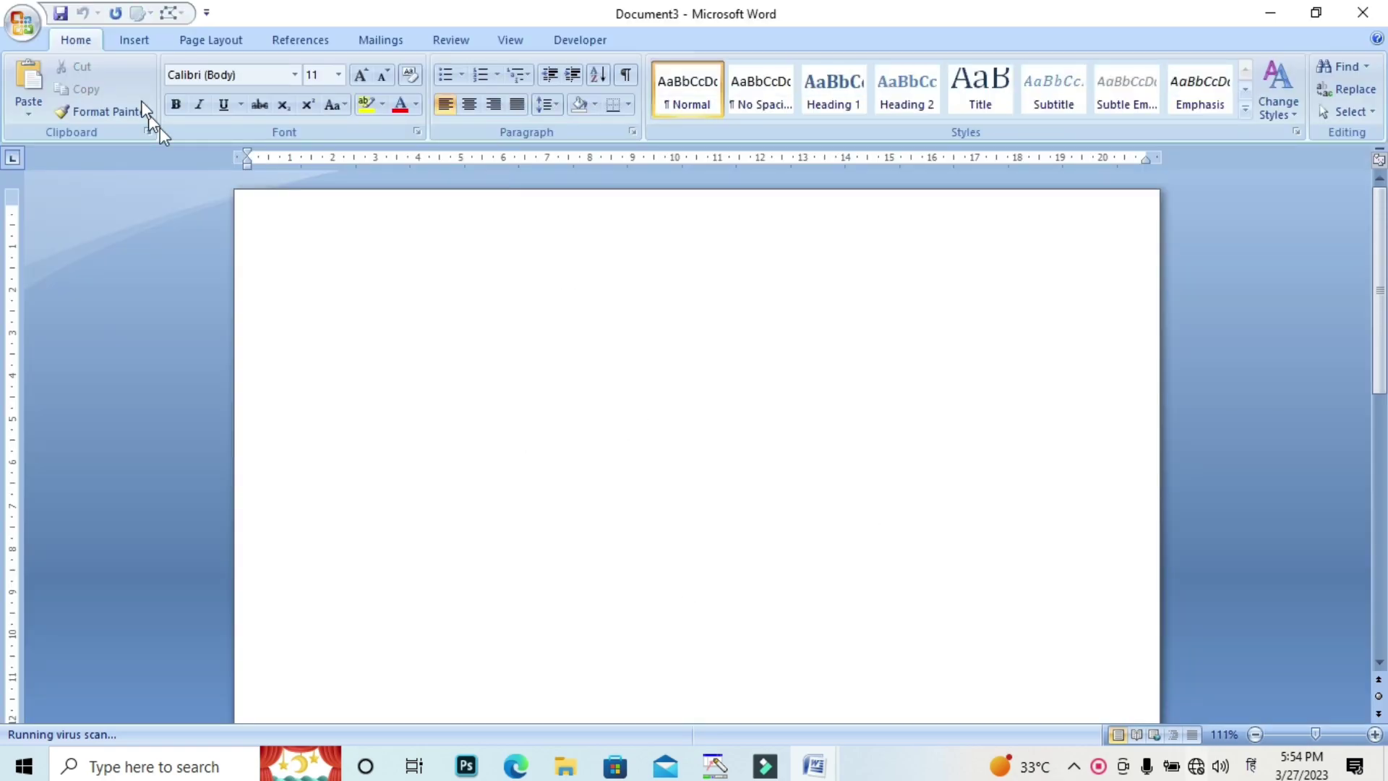
Step: Draw a trial donut shape, move it up, then delete it
left_click(136, 41)
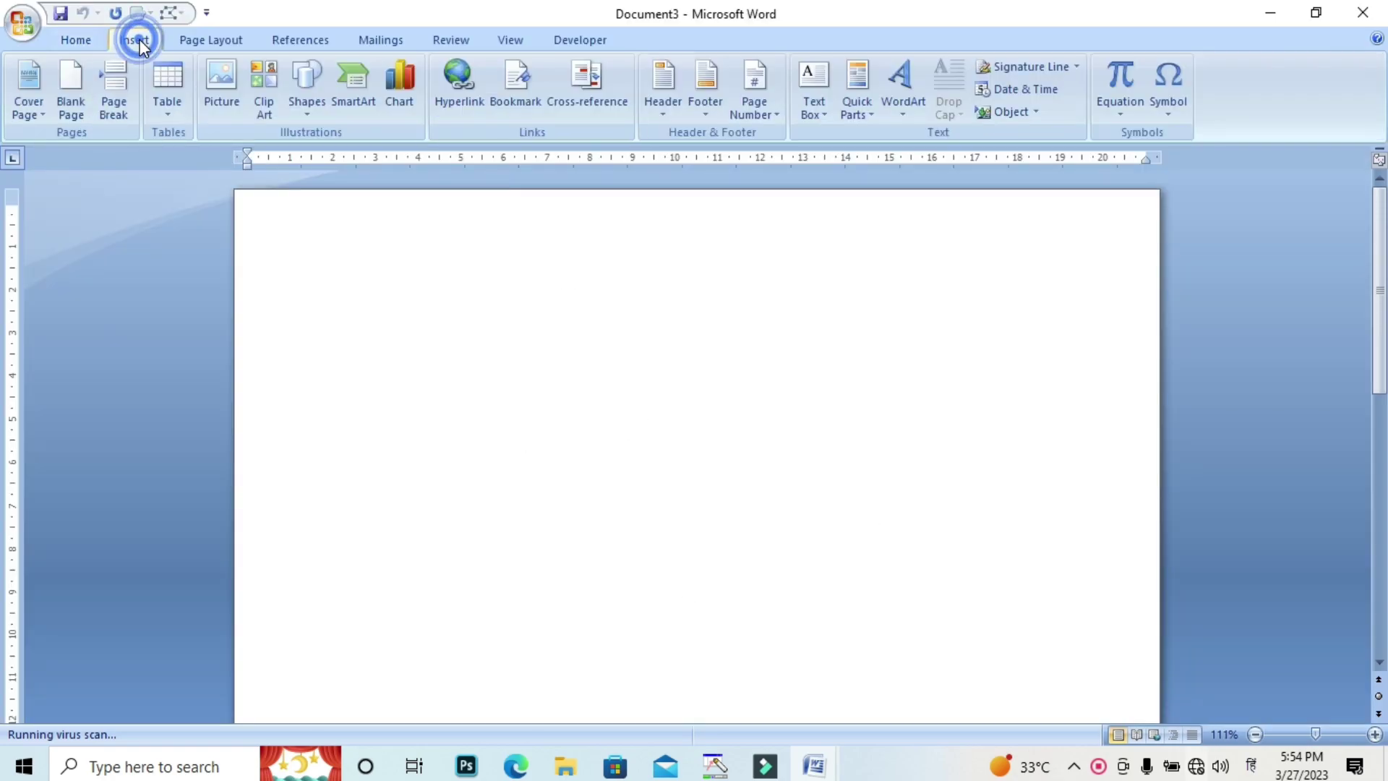
left_click(313, 115)
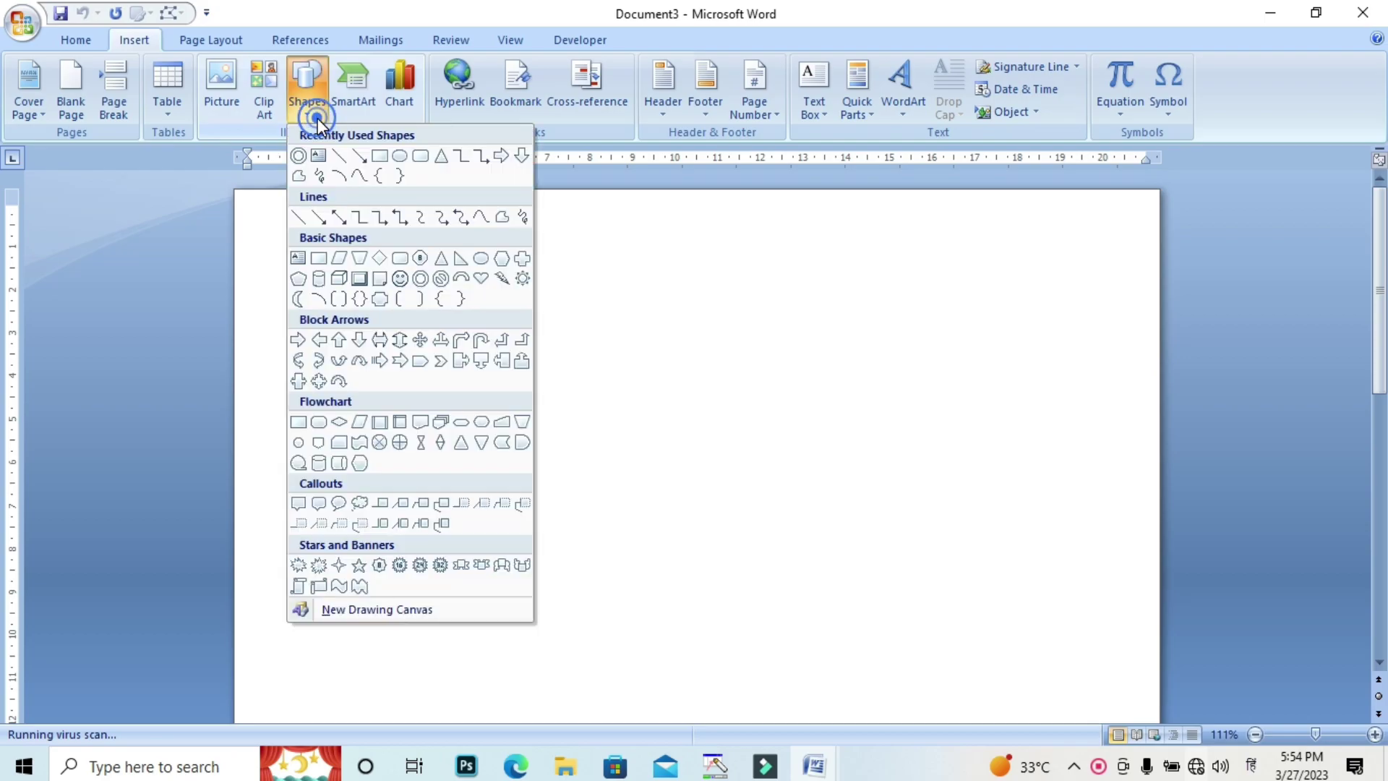
left_click(420, 279)
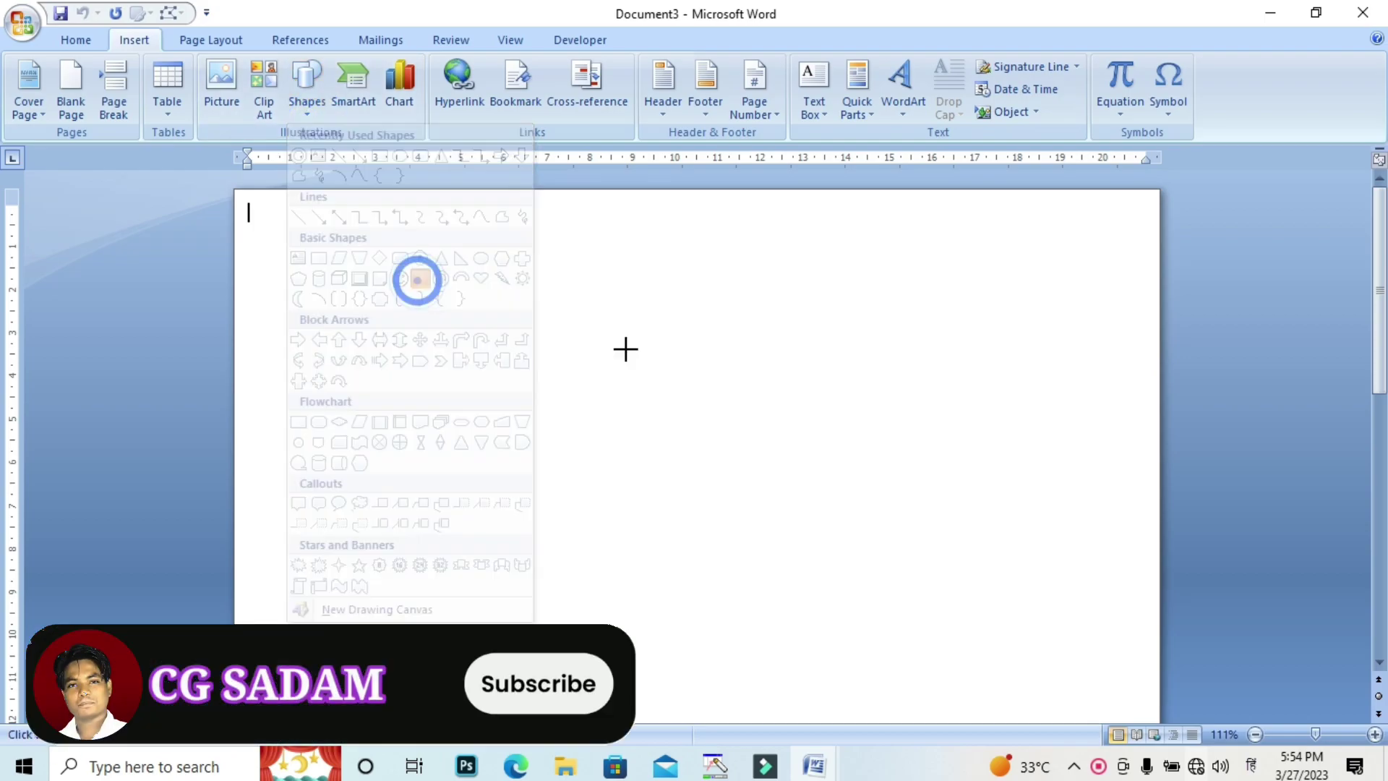
mouse_move(505, 376)
left_mouse_down()
mouse_move(737, 576)
mouse_move(790, 674)
left_mouse_up()
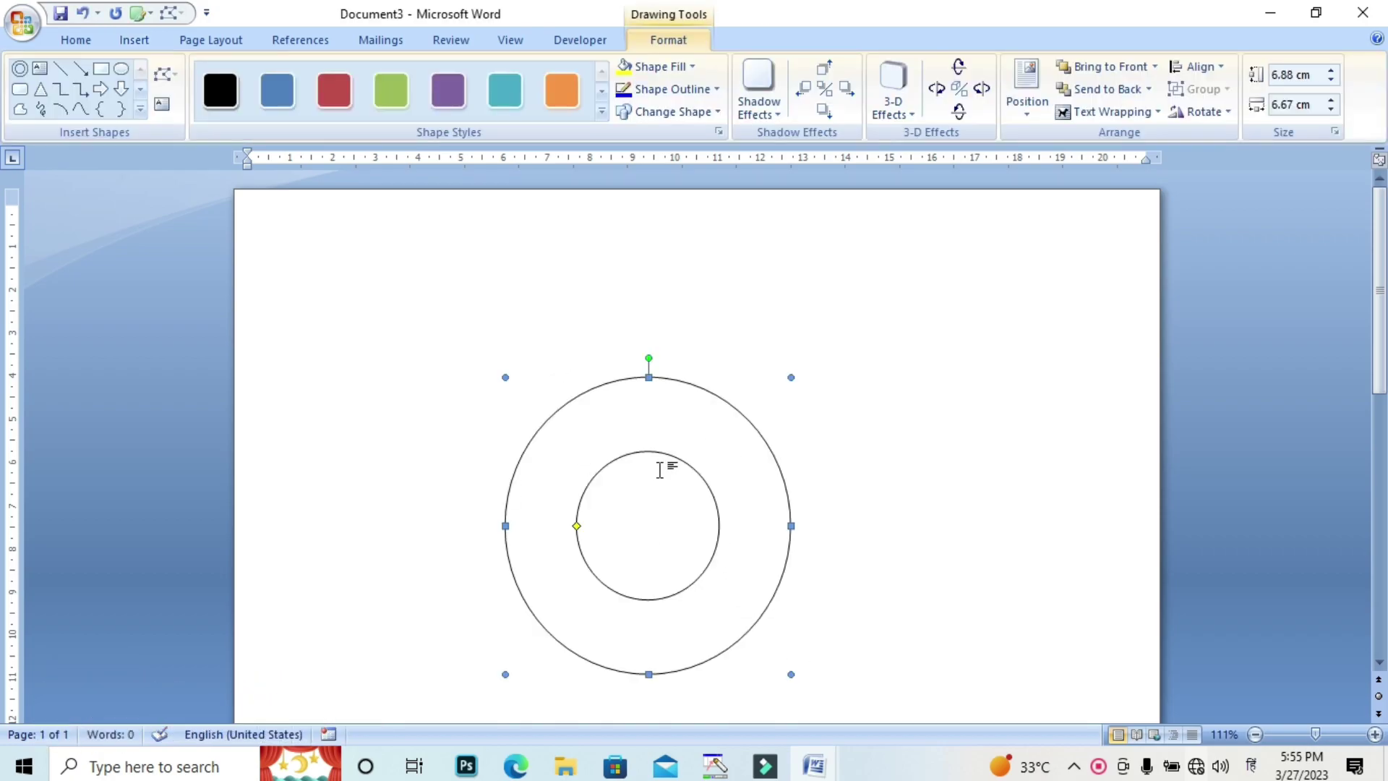
left_click_drag(593, 457, 592, 394)
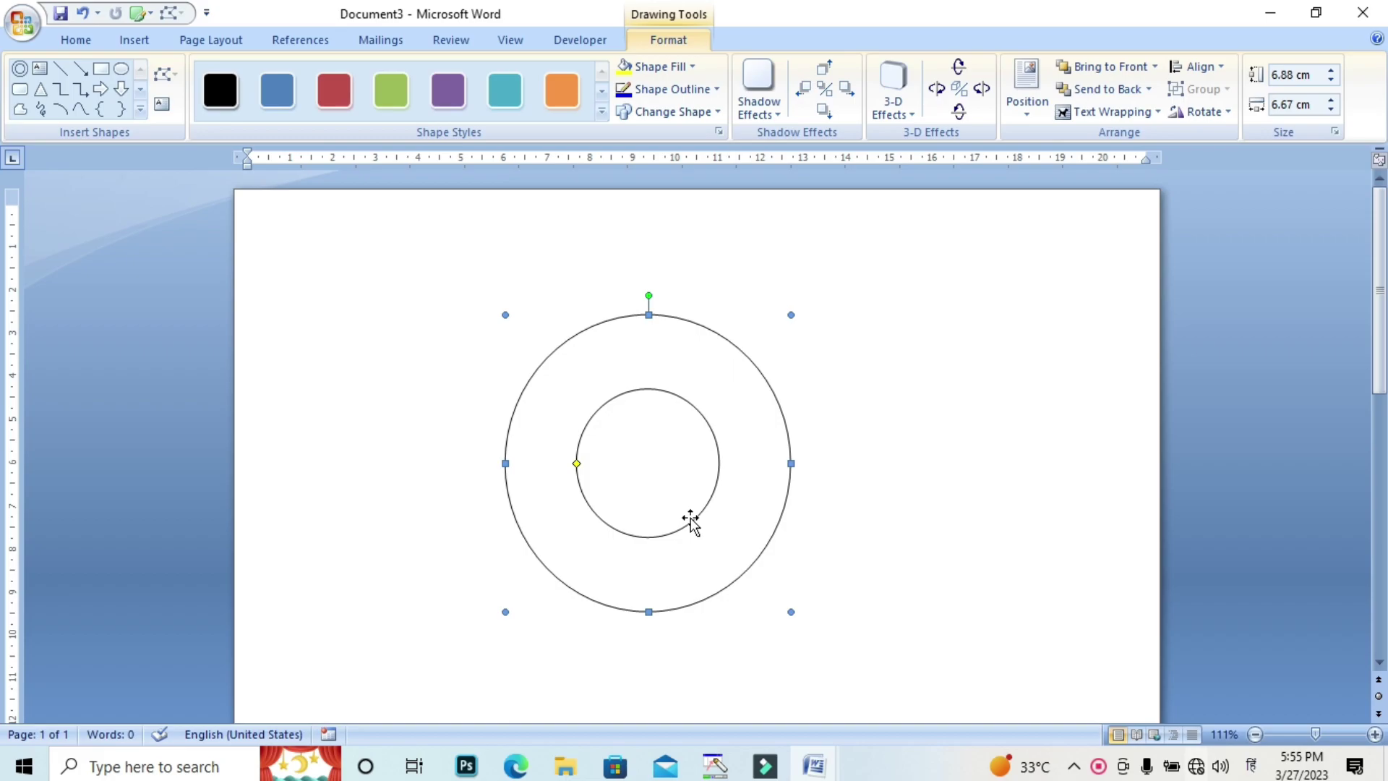
key("Delete")
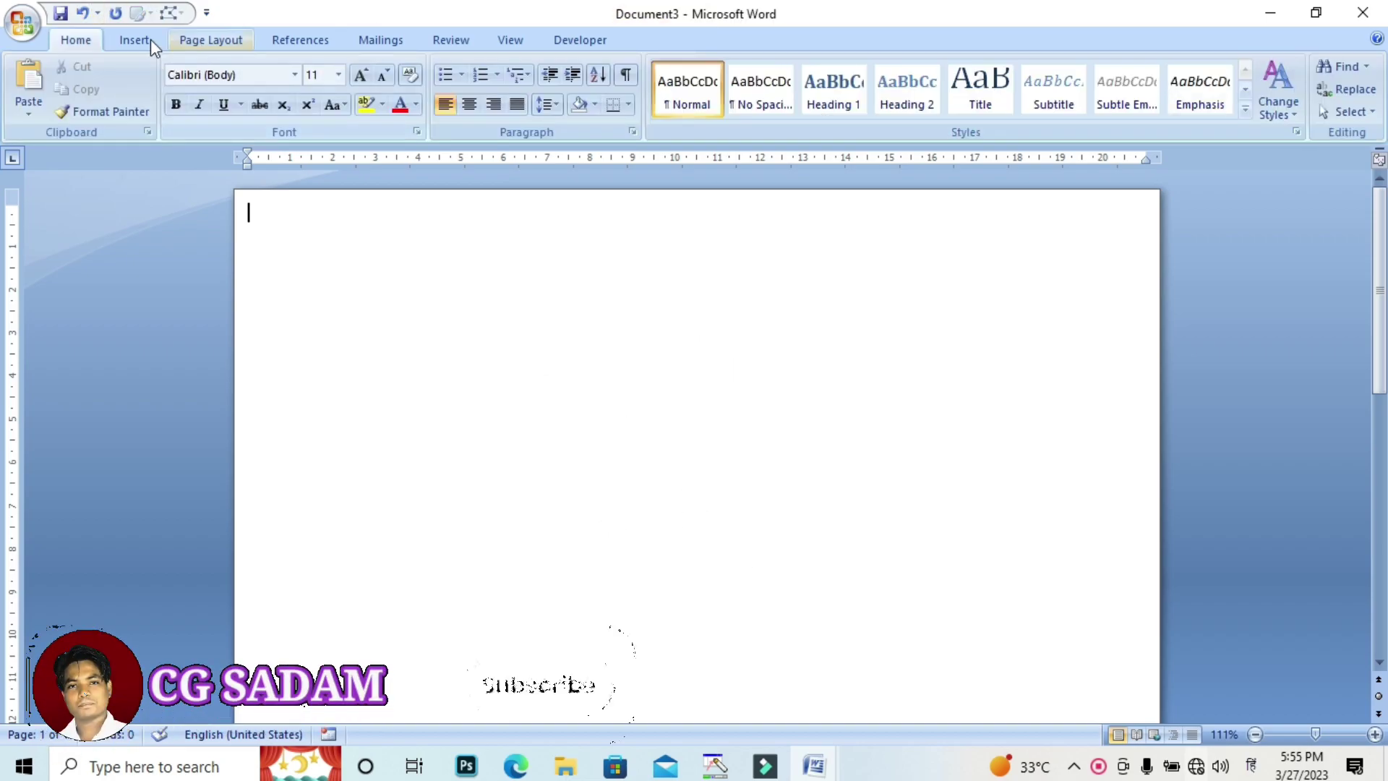
Step: Draw a donut shape and position it near the centre of the page
left_click(146, 39)
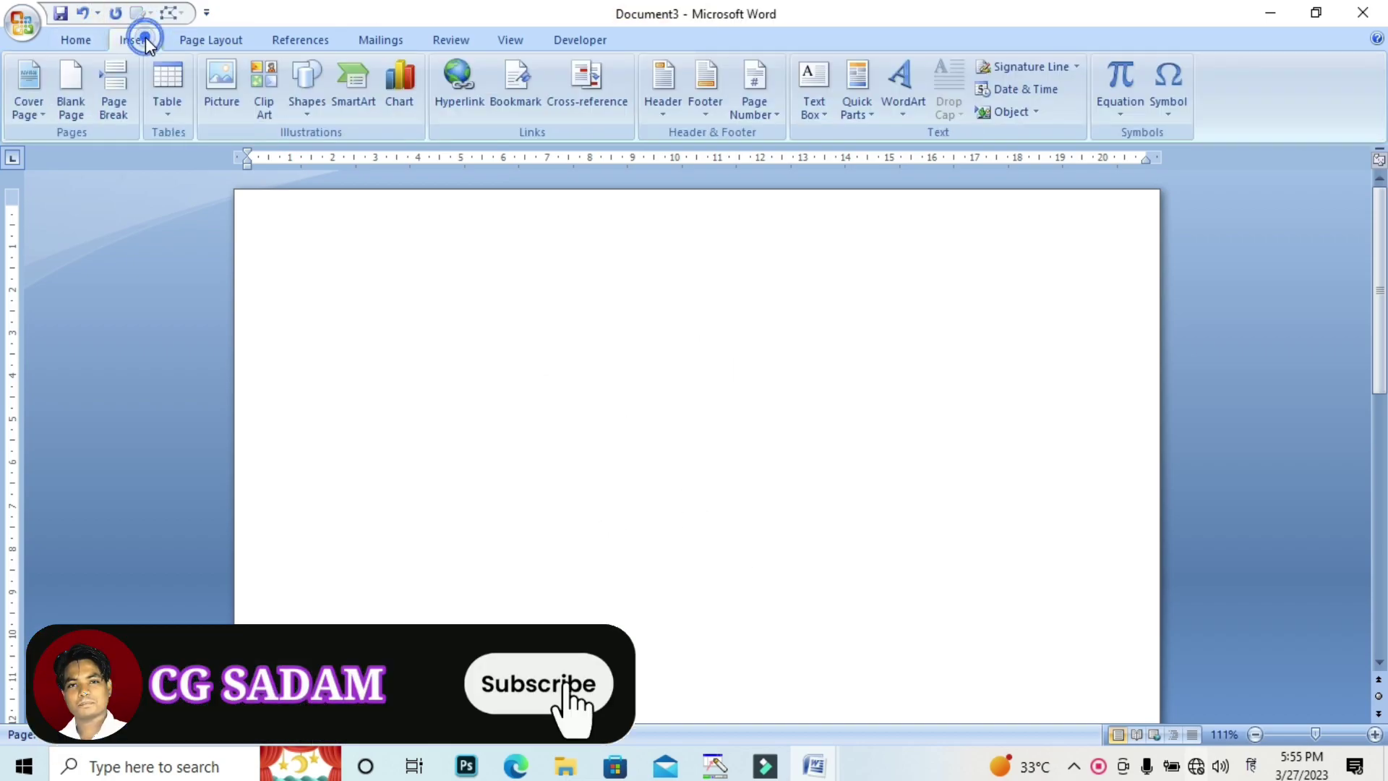
left_click(305, 116)
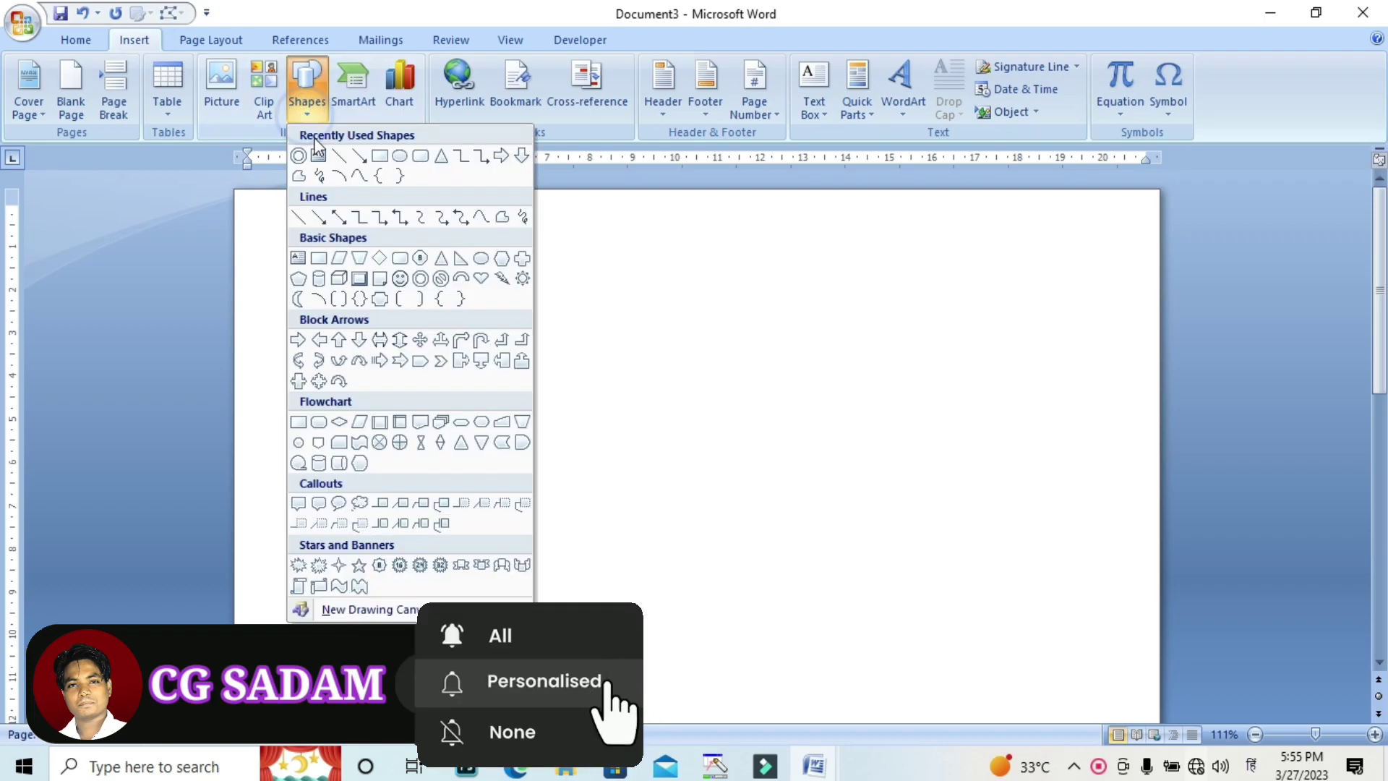
left_click(421, 282)
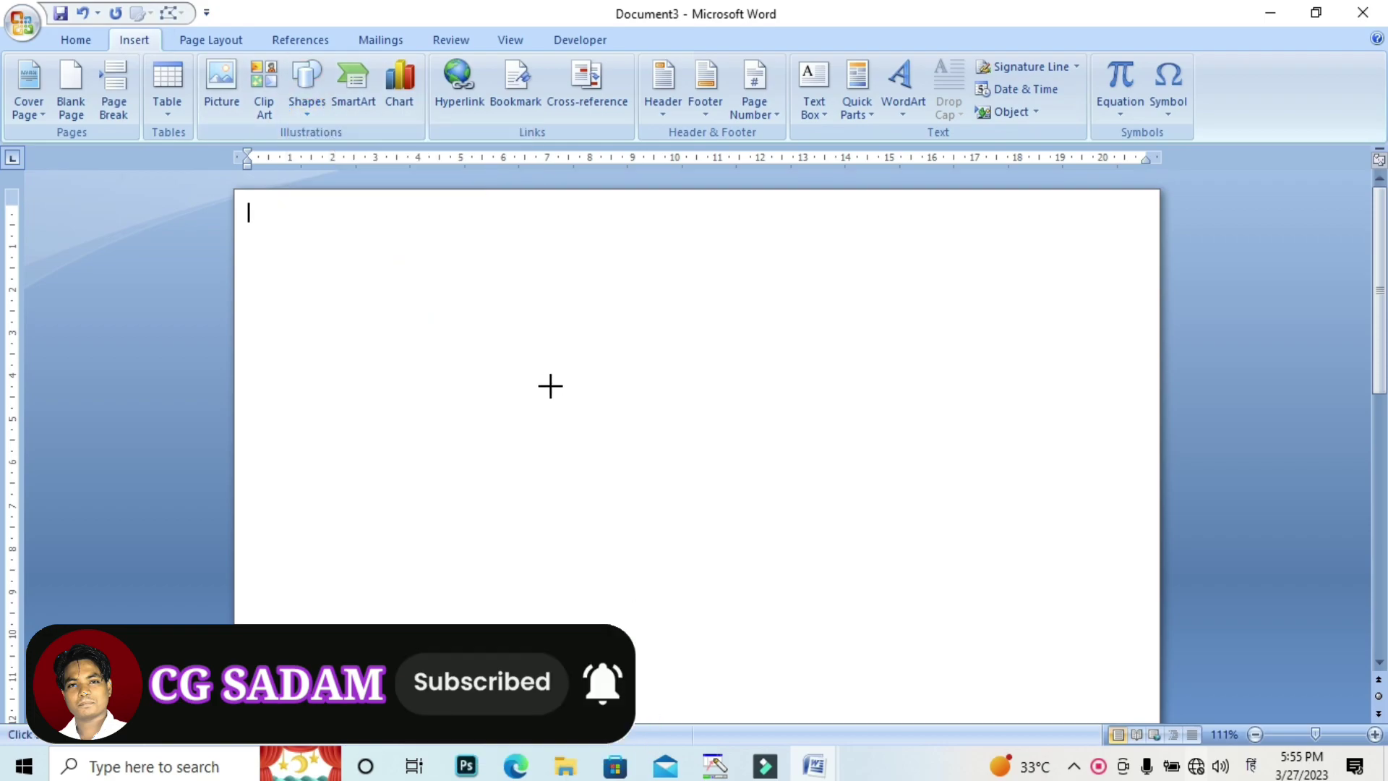
left_click_drag(551, 386, 720, 550)
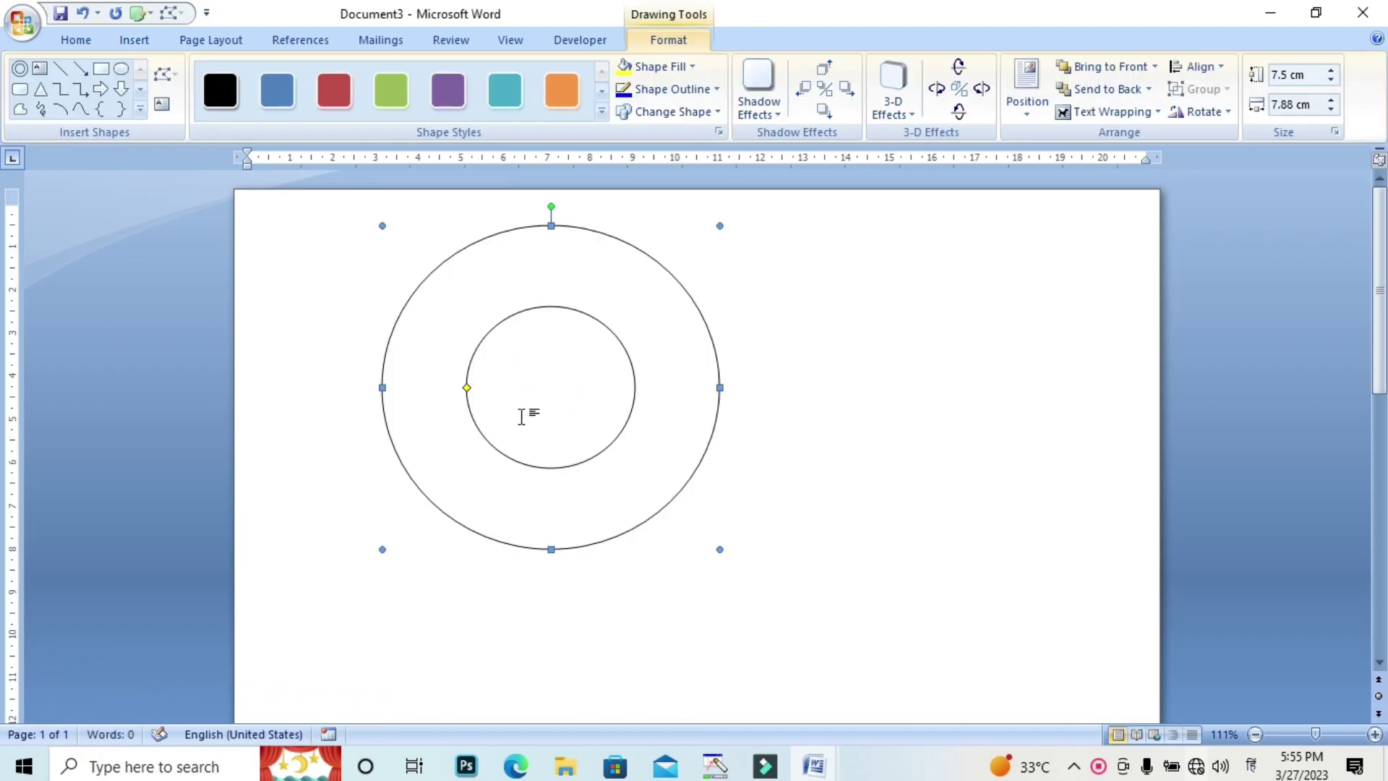
left_click_drag(528, 332, 597, 472)
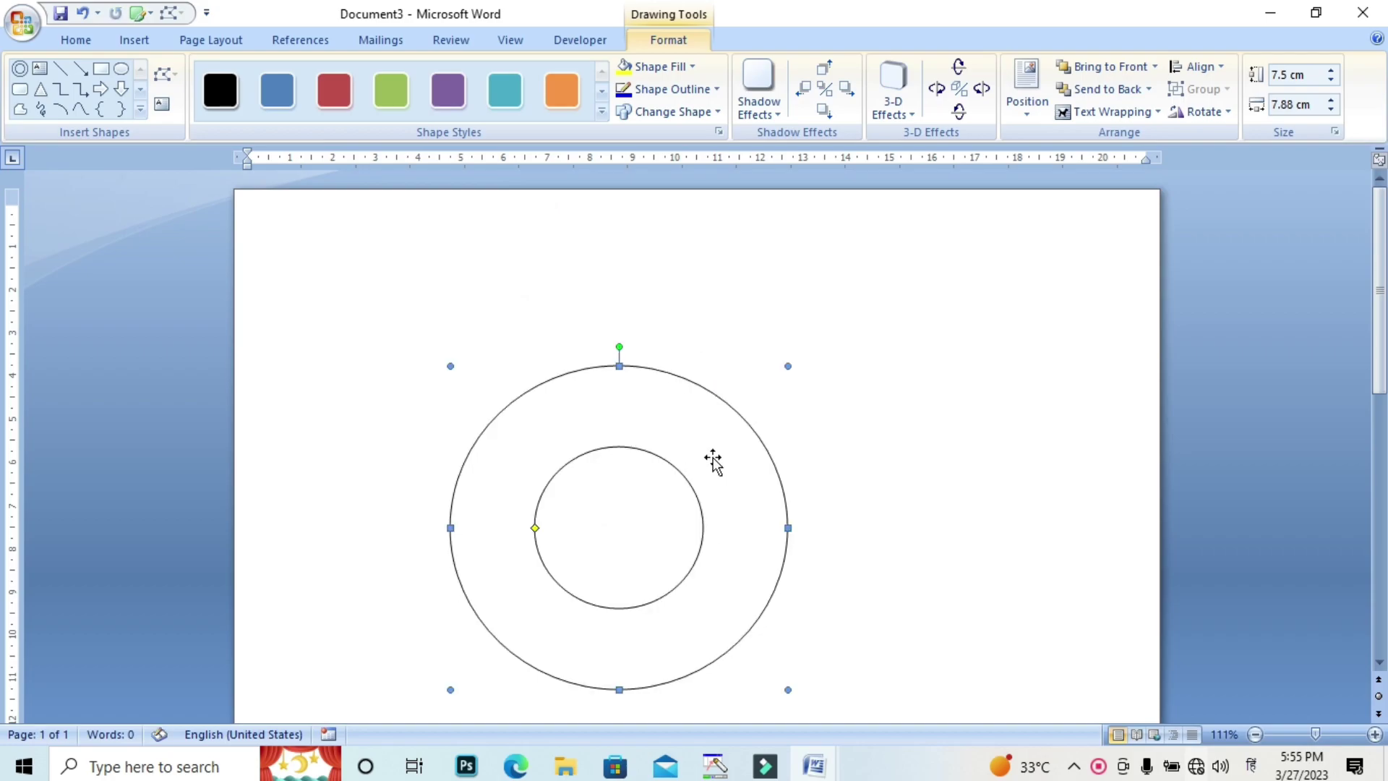
left_click_drag(644, 423, 669, 391)
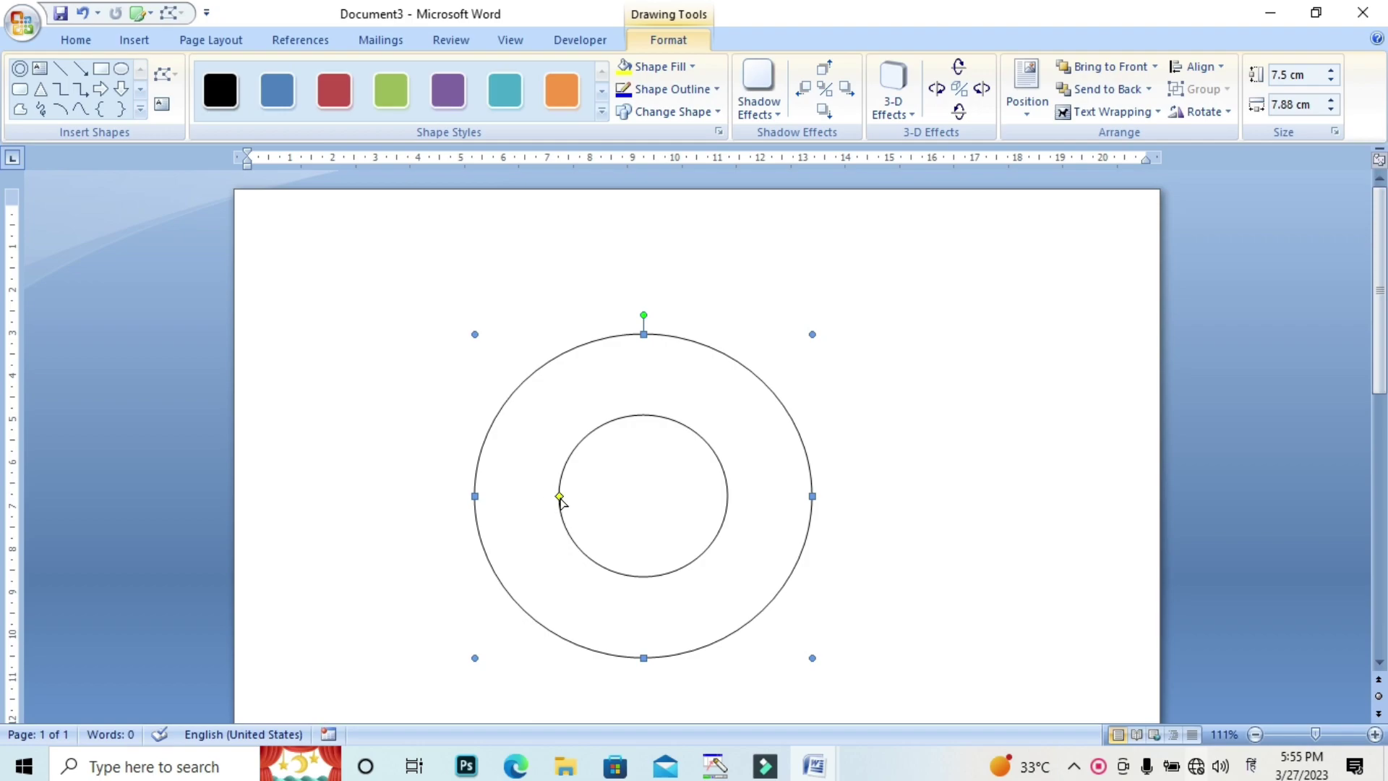
Step: Widen the donut's hole so it becomes a thin ring about 7.5 × 7.88 cm
left_click_drag(560, 497, 517, 497)
left_click_drag(518, 498, 514, 497)
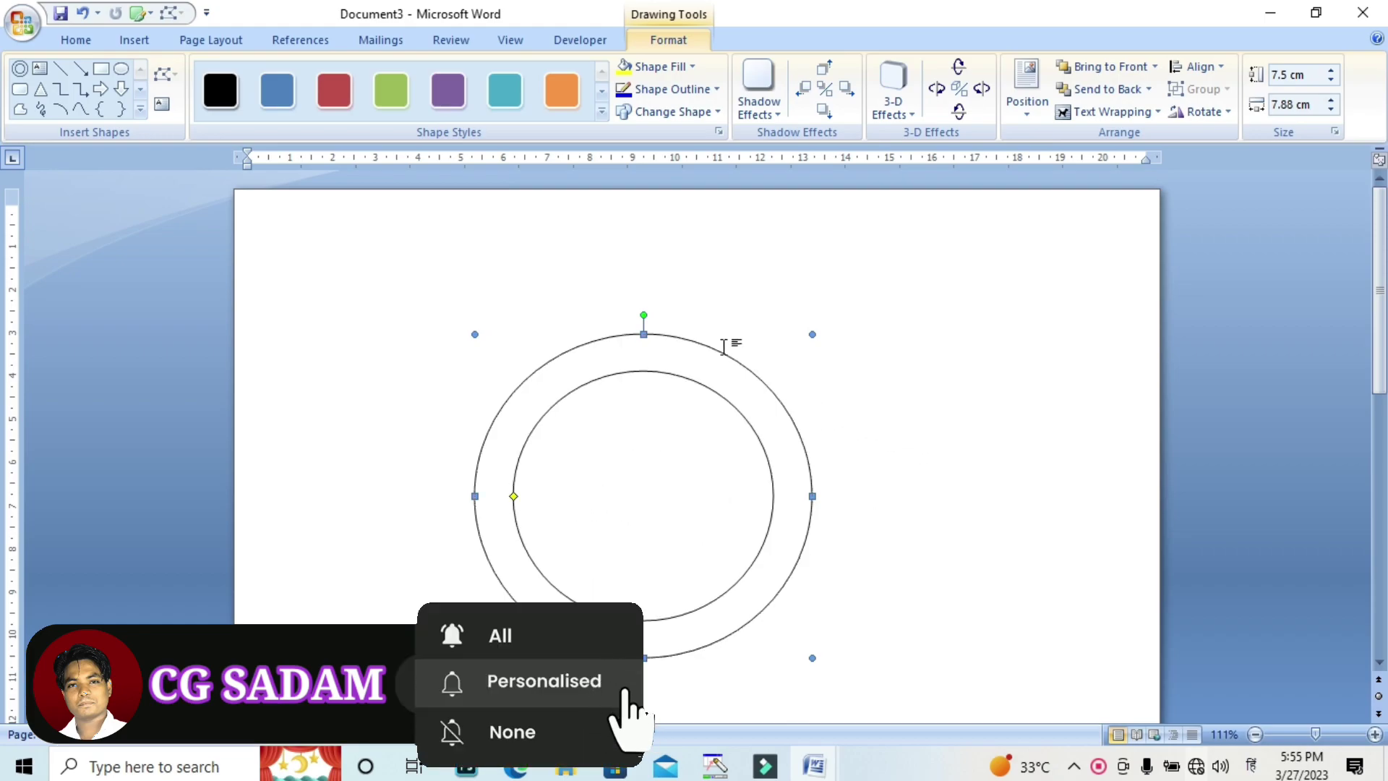
left_click(585, 306)
left_click(595, 371)
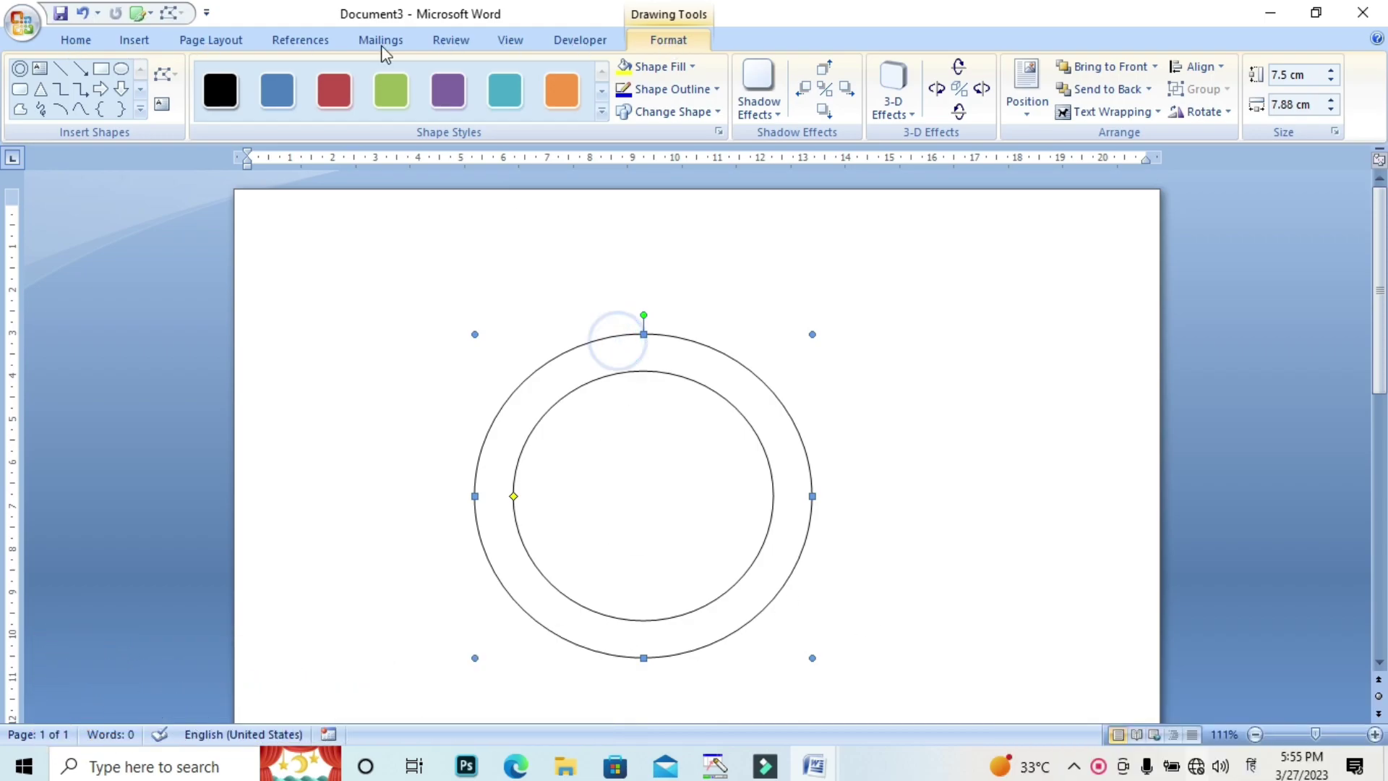
Step: Apply the thick red outline shape style to the ring and move it slightly higher
left_click(601, 112)
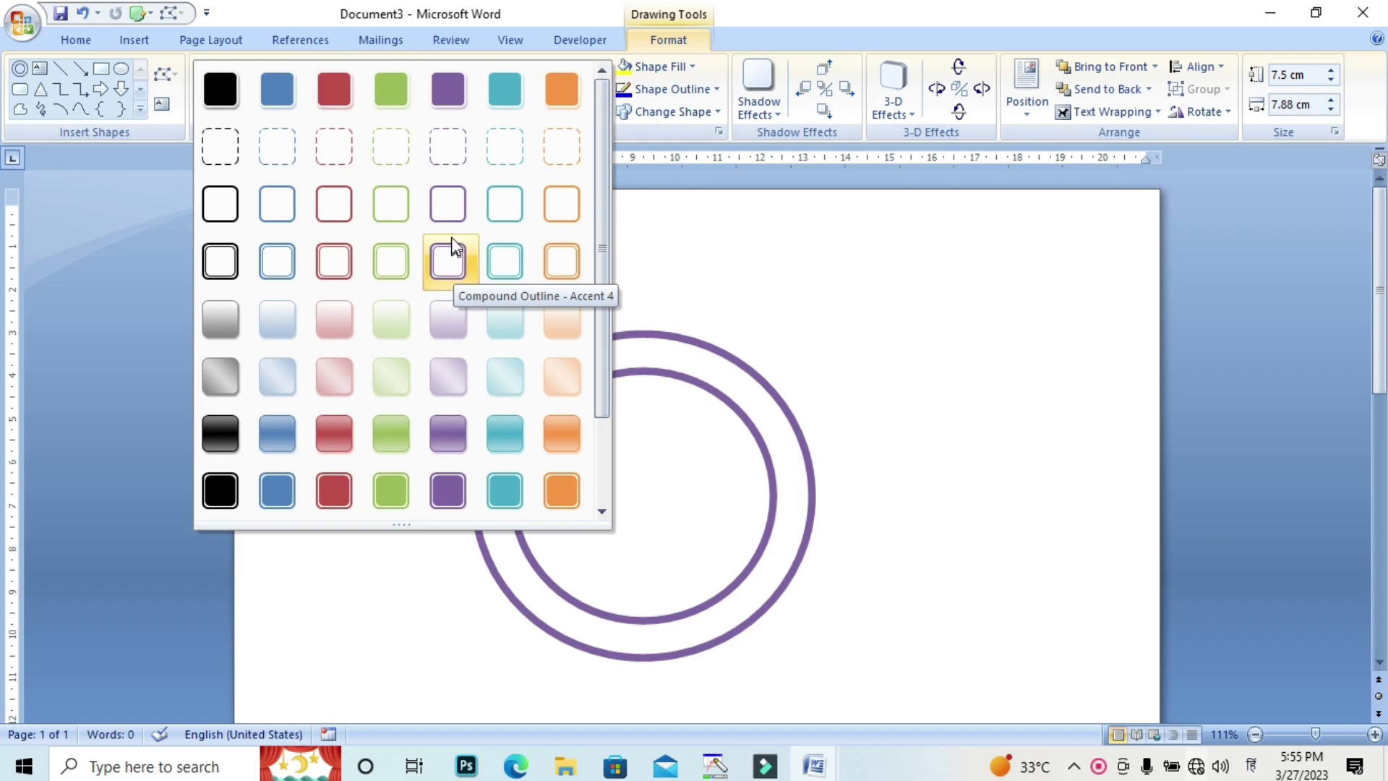
left_click(338, 202)
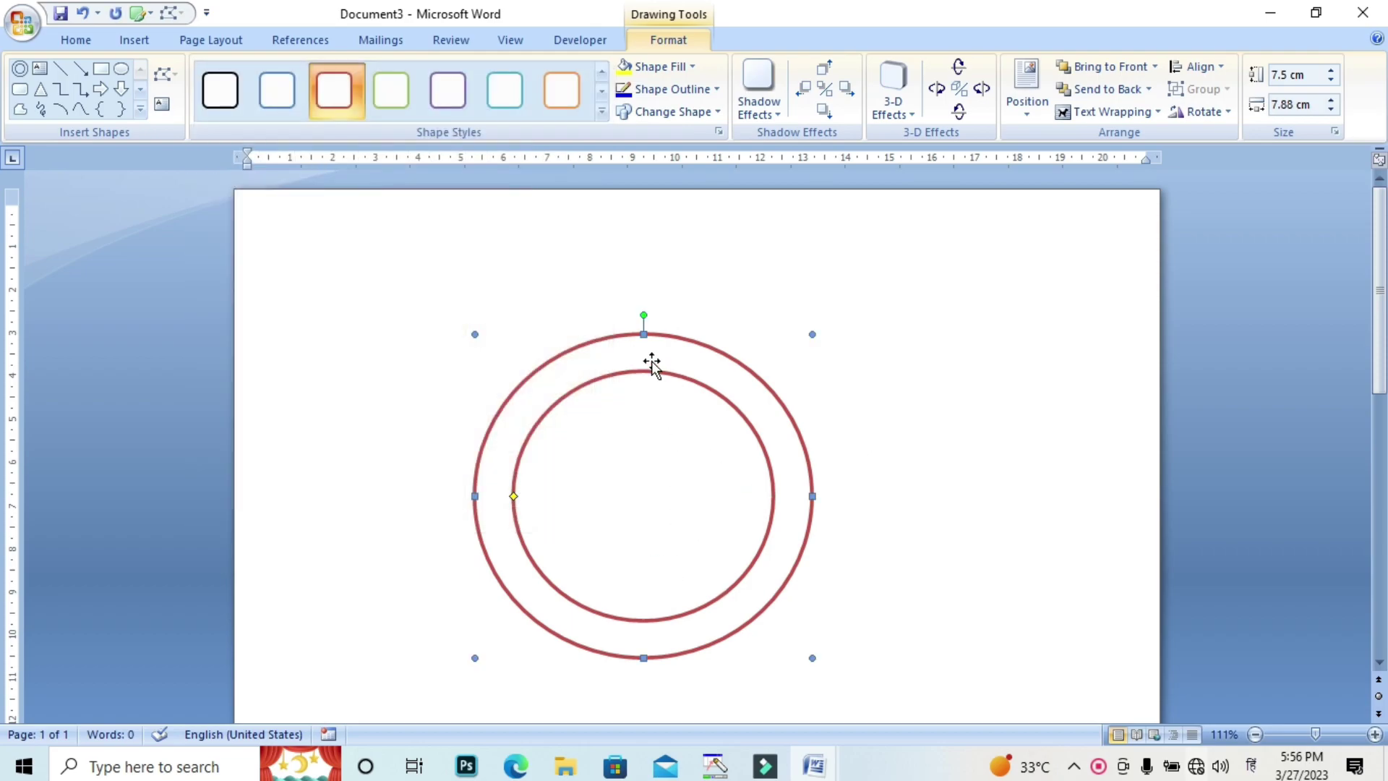
left_click_drag(652, 365, 628, 318)
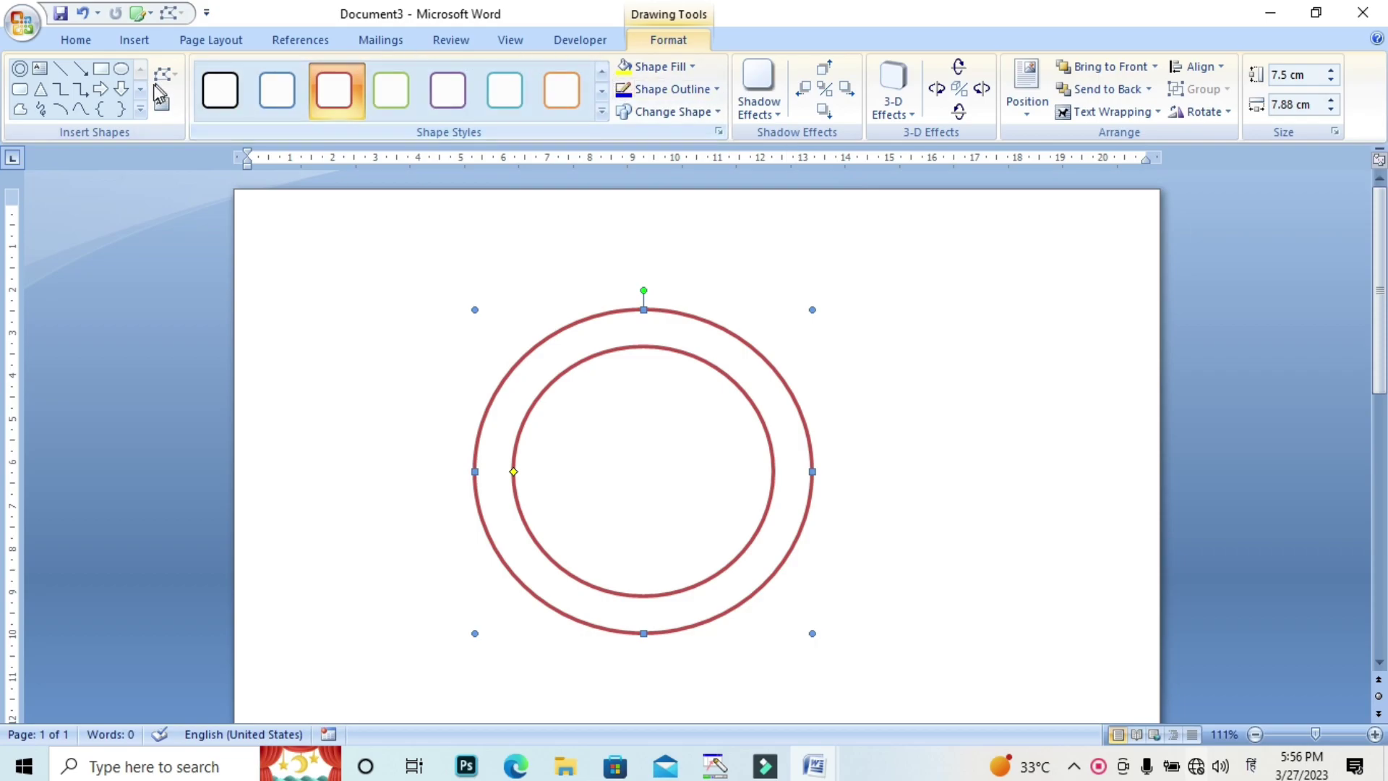
Step: Start an arched WordArt and switch the keyboard input to English (India)
left_click(76, 41)
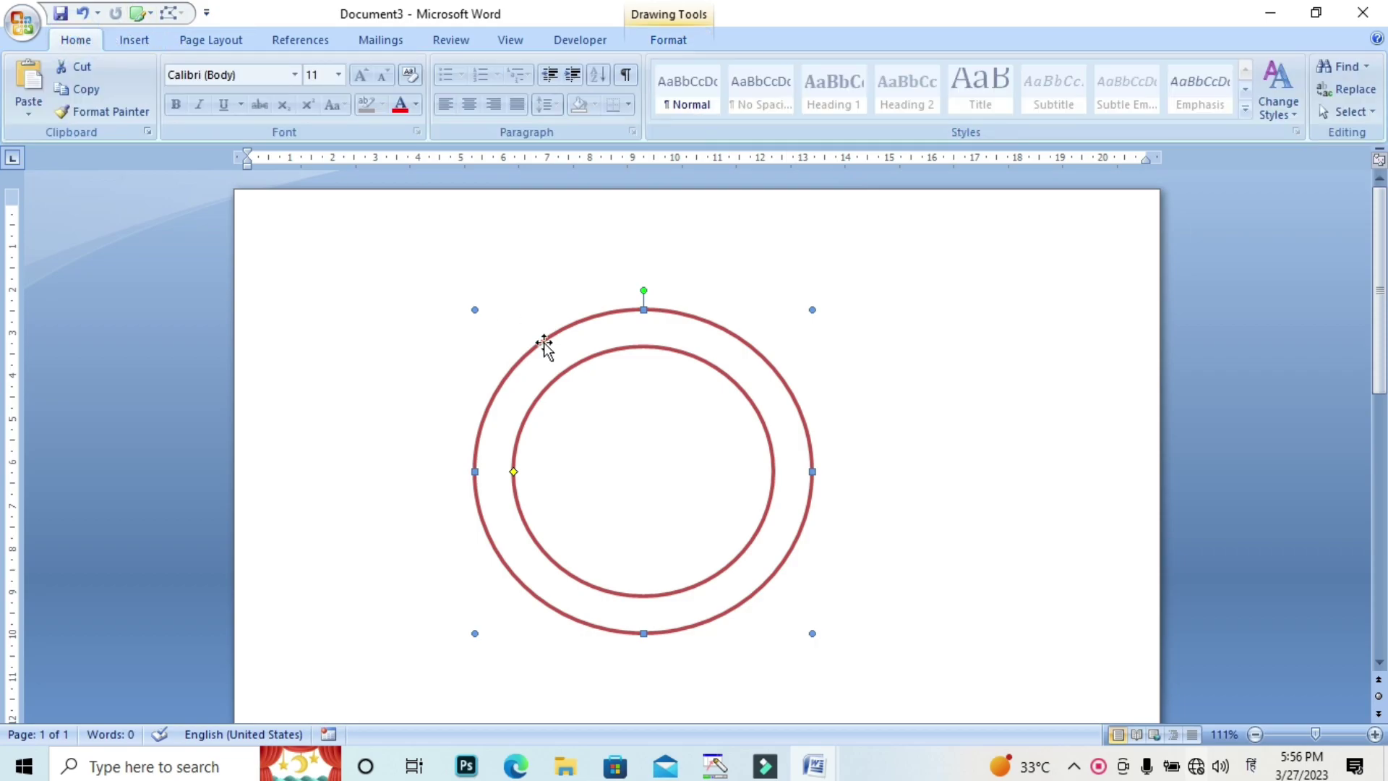
left_click(134, 41)
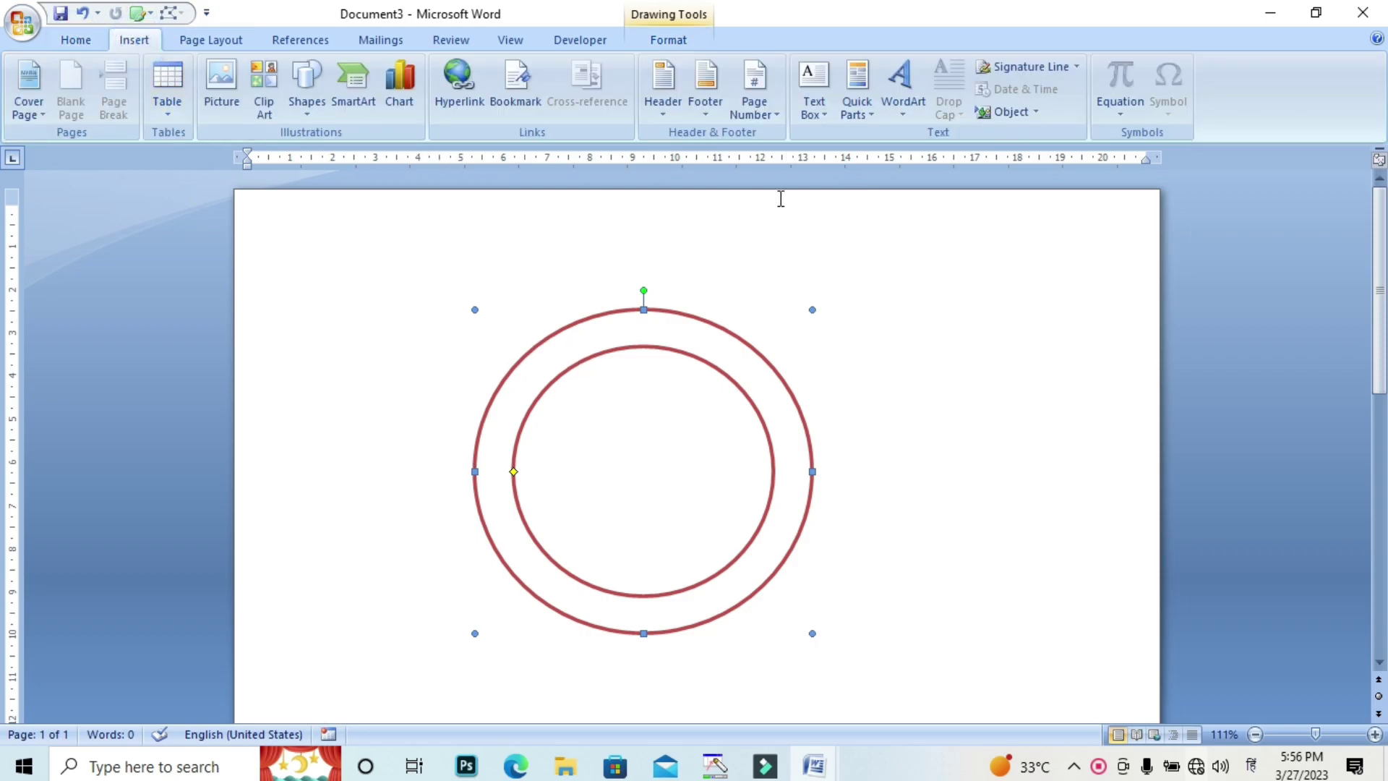
left_click(902, 117)
left_click(1073, 163)
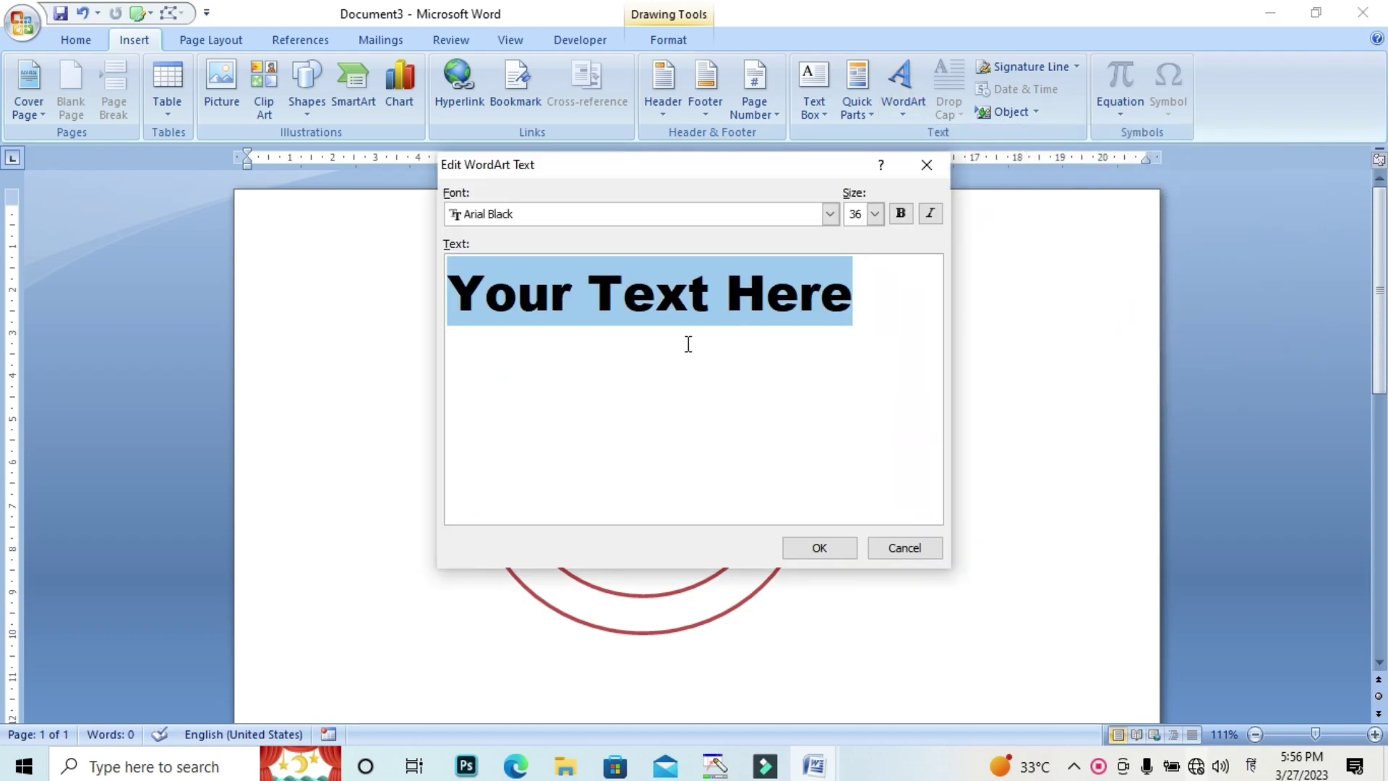
type("म")
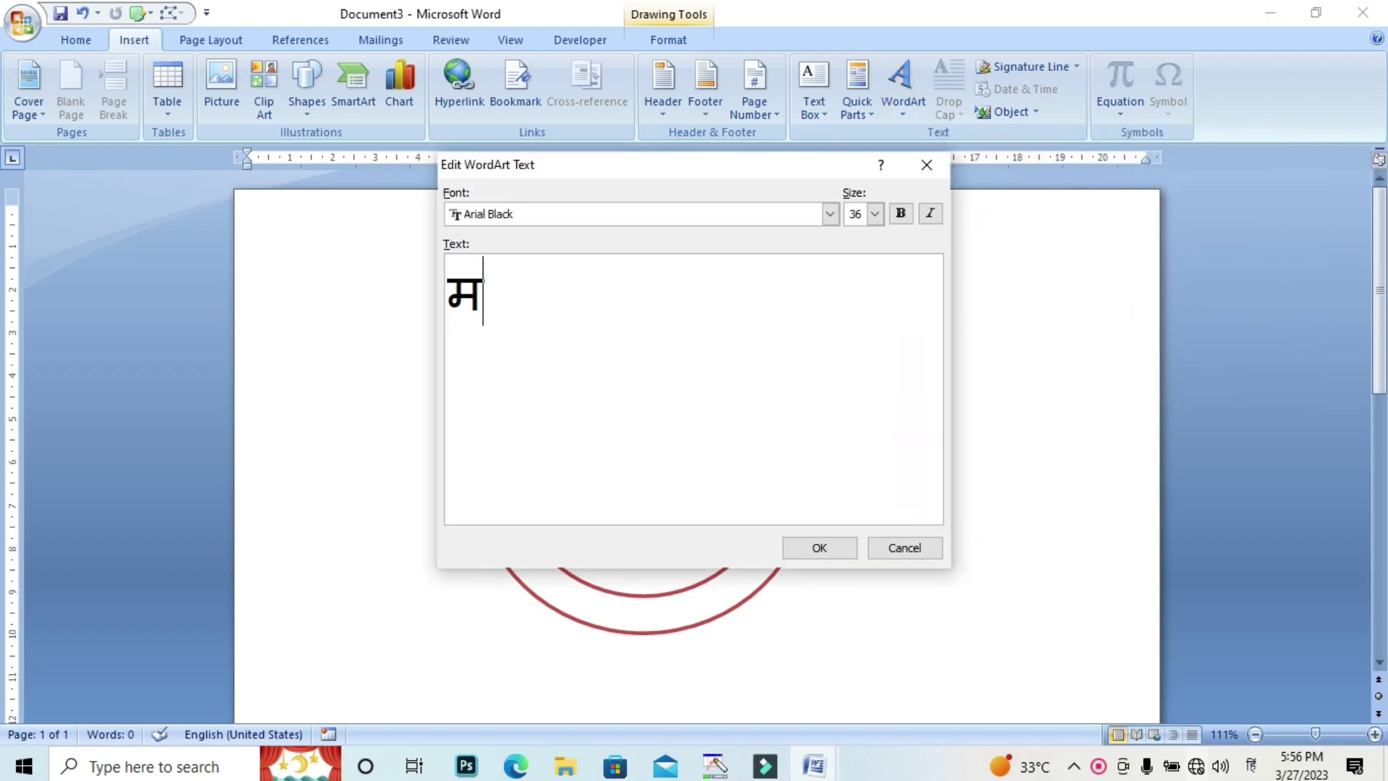
key("BackSpace")
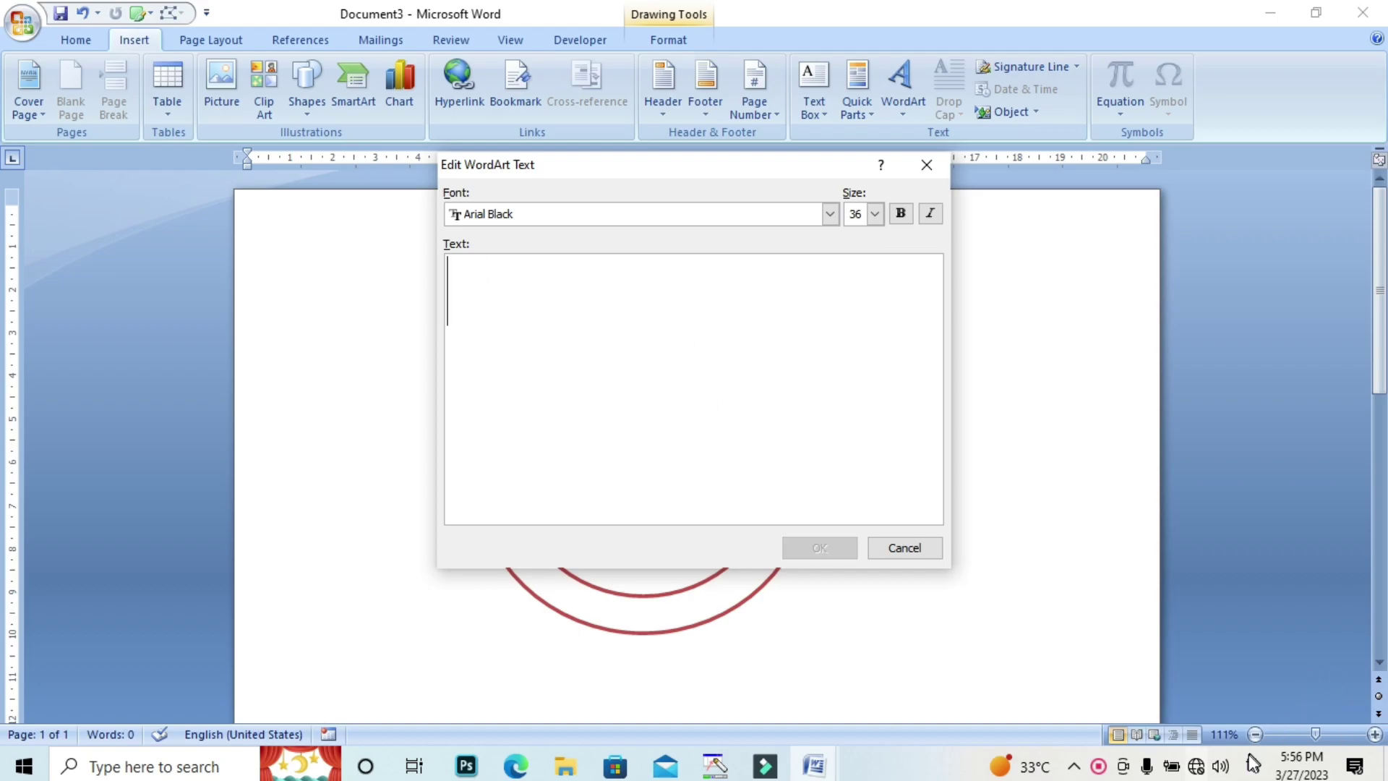
left_click(1248, 769)
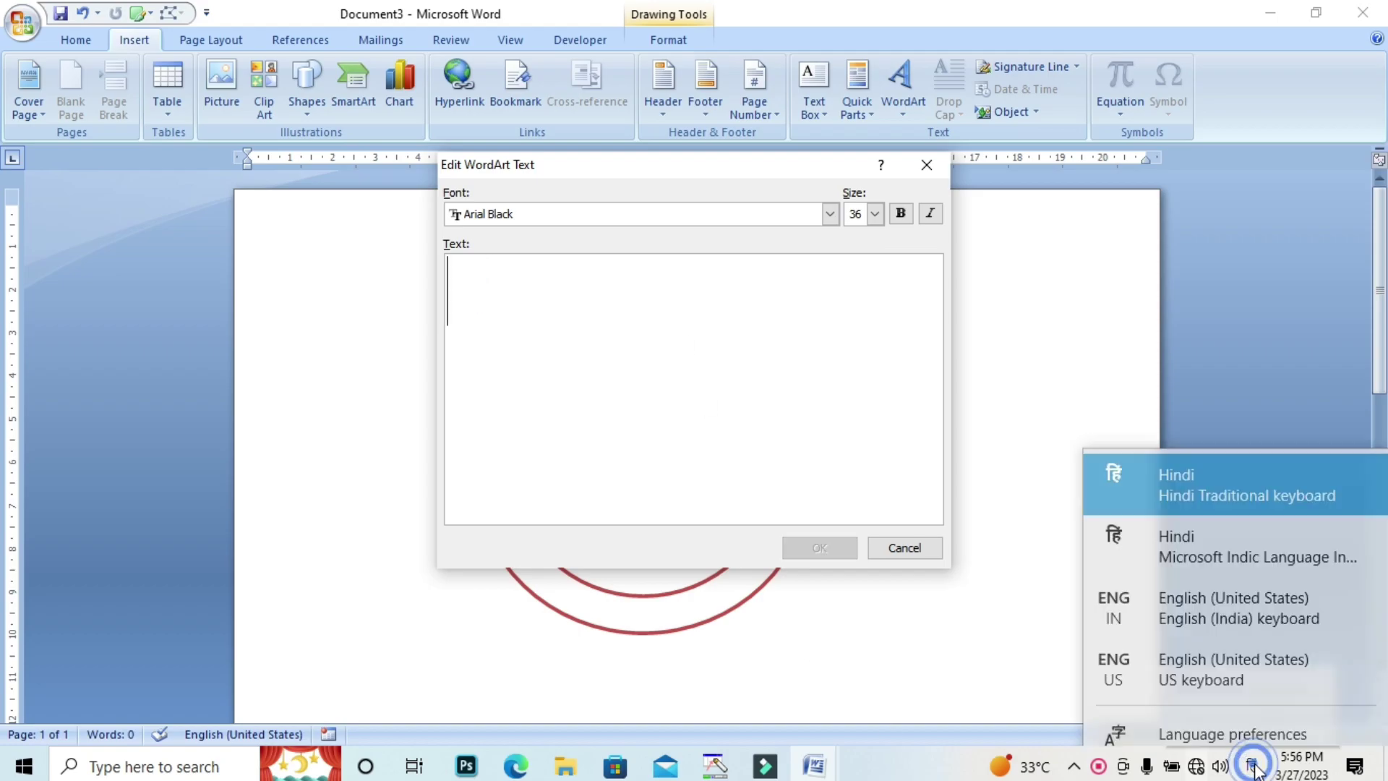
left_click(1192, 586)
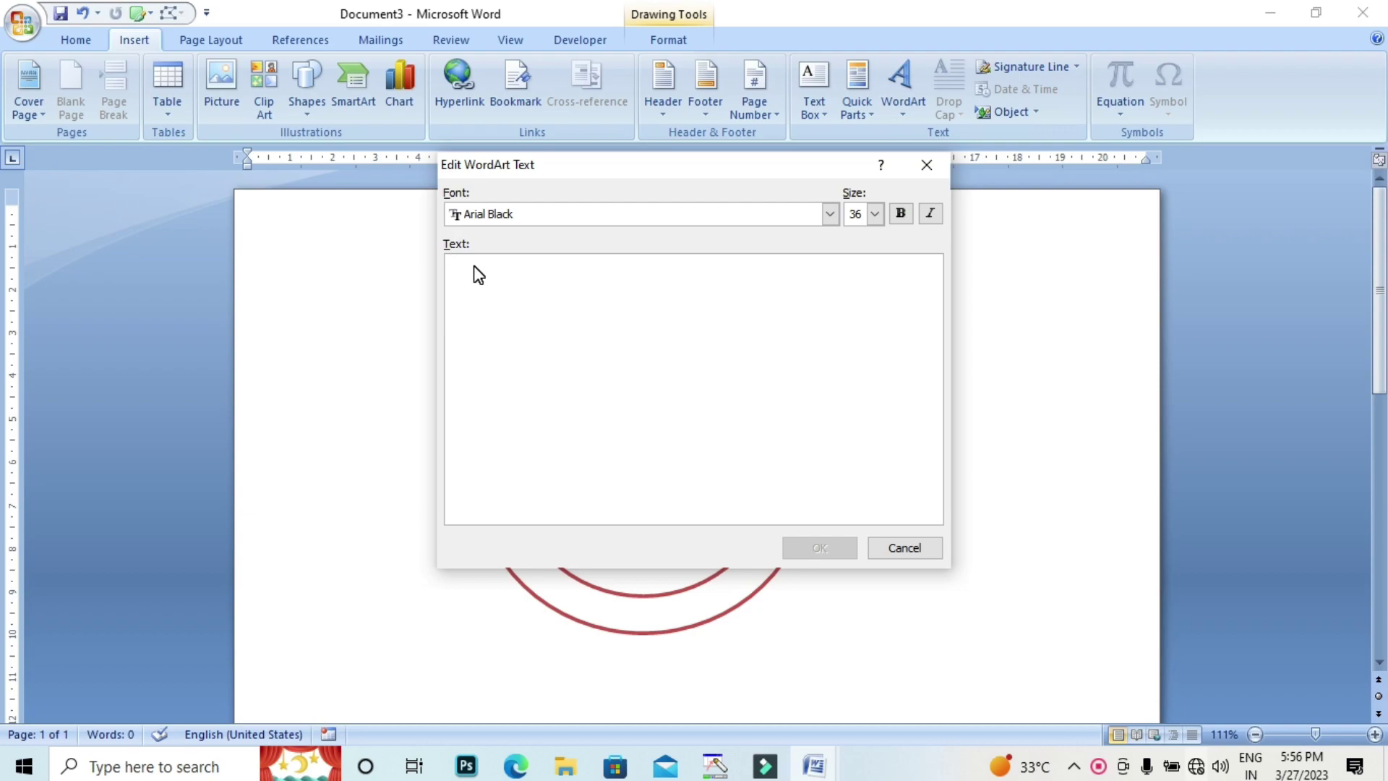
Step: Enter 'CG SADAM COMPUTER' as the WordArt text and place it above the ring
type("cg s")
key("BackSpace")
key("BackSpace")
key("BackSpace")
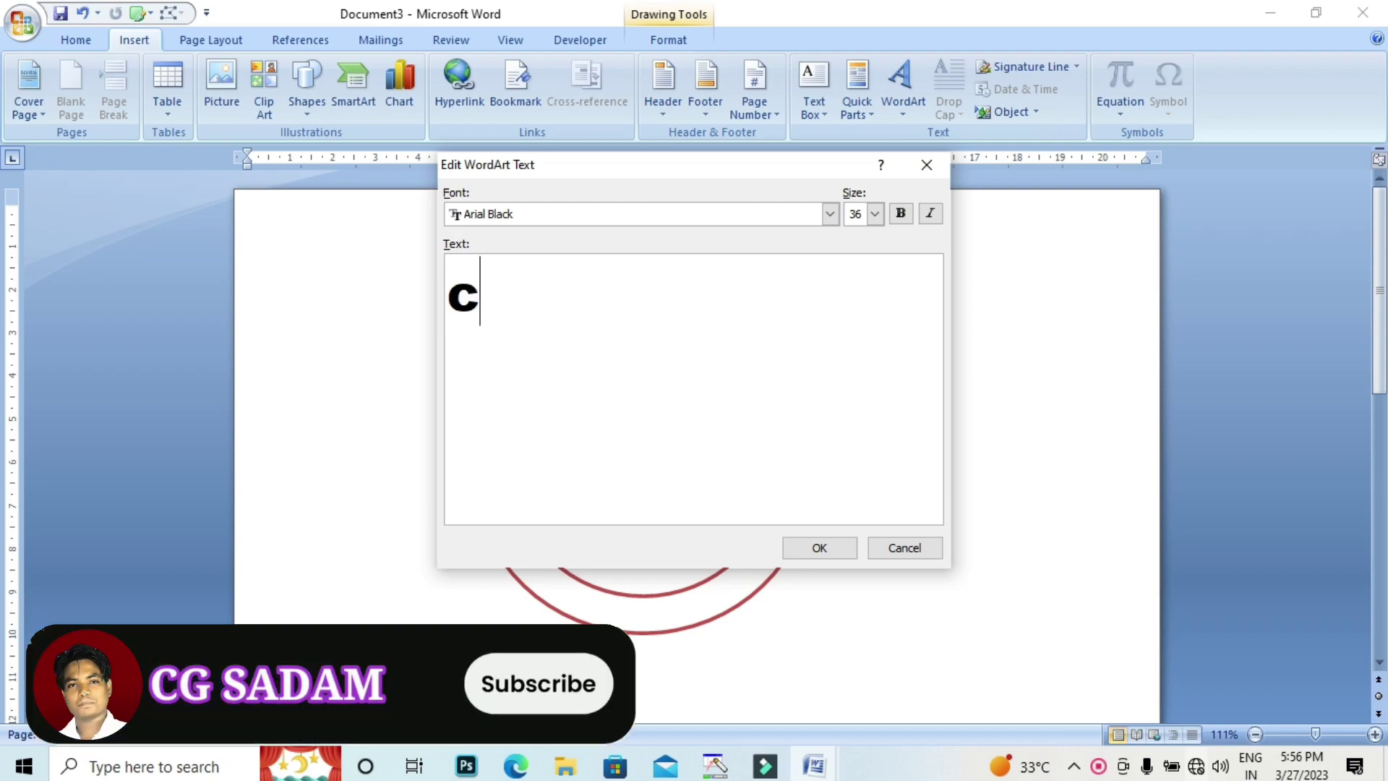
key("BackSpace")
type("s")
key("BackSpace")
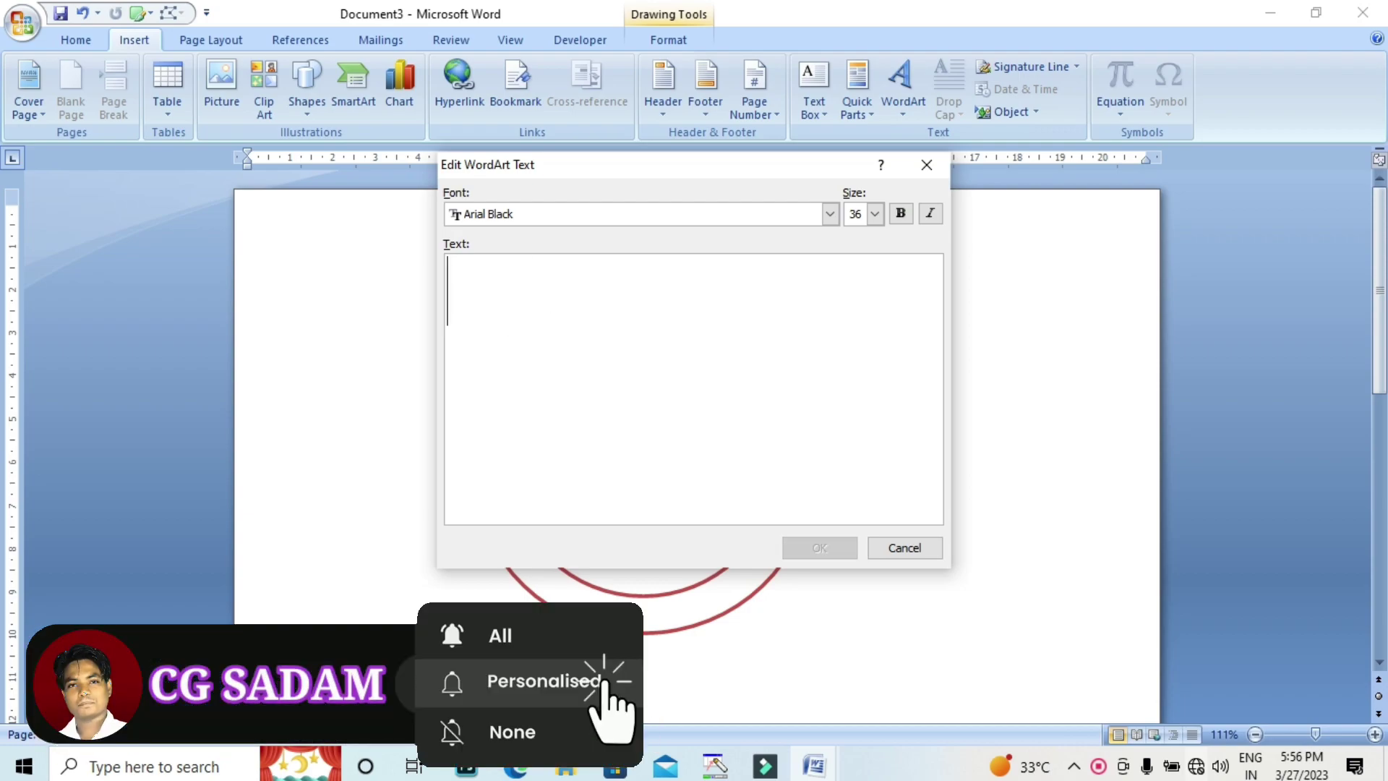
type("cg sadam")
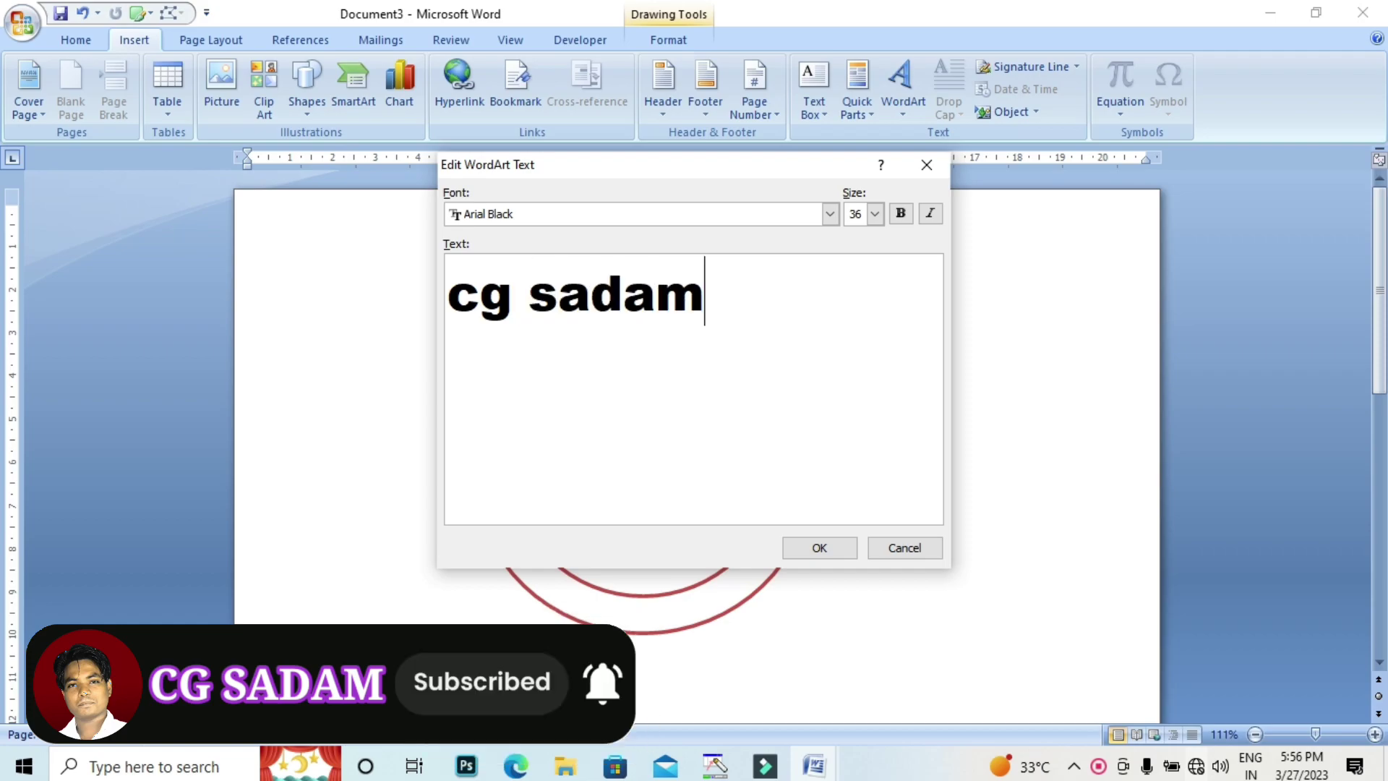
key("BackSpace")
key("BackSpace")
key("BackSpace")
key("BackSpace")
key("BackSpace")
key("BackSpace")
key("BackSpace")
key("BackSpace")
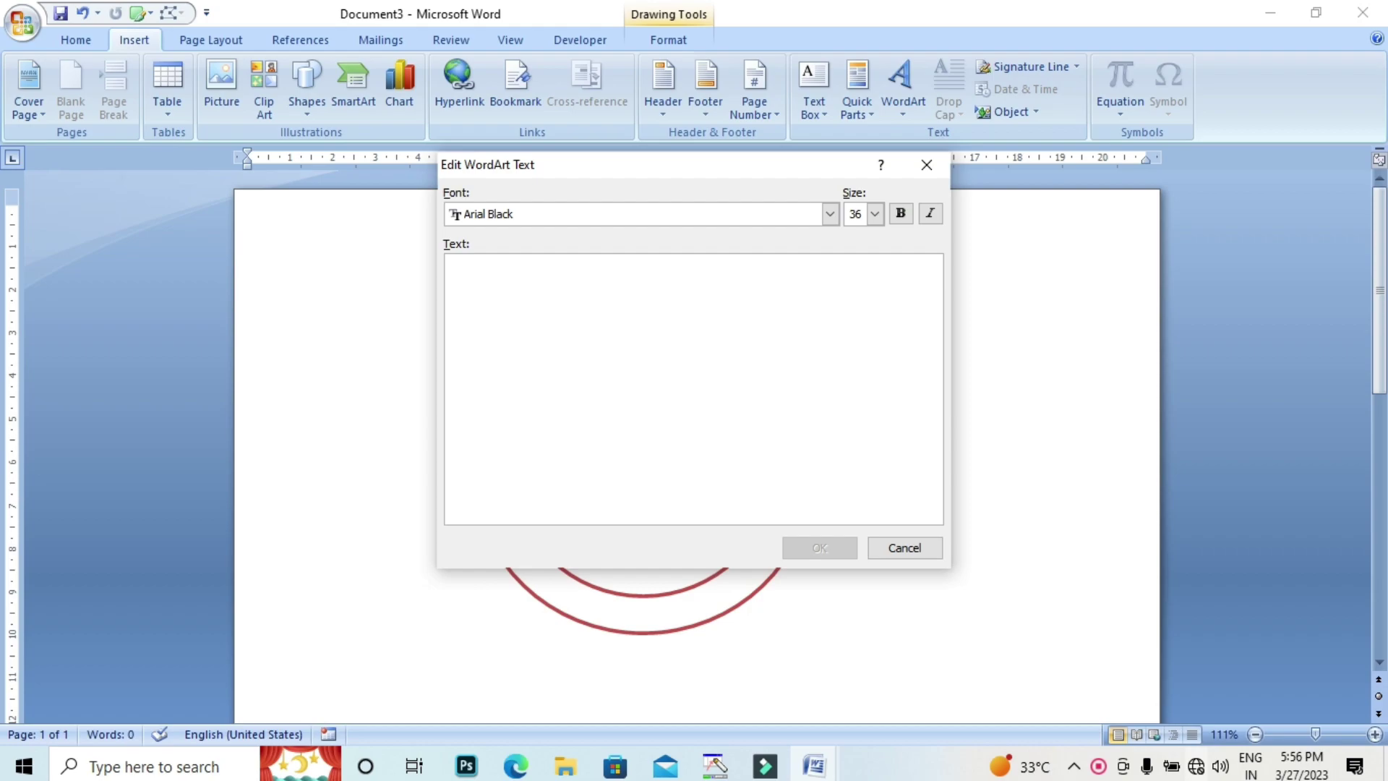
type("S")
key("BackSpace")
type("CG S")
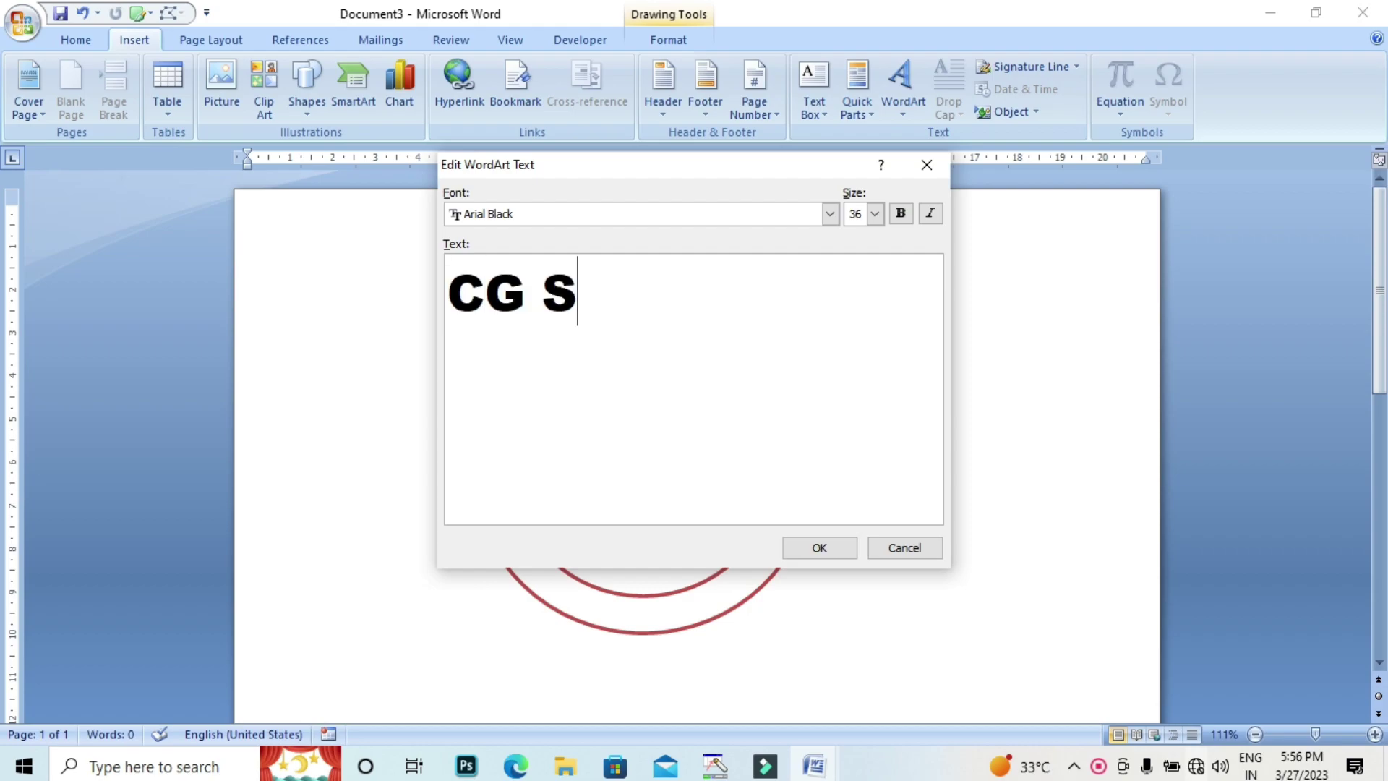
type("ADAM C")
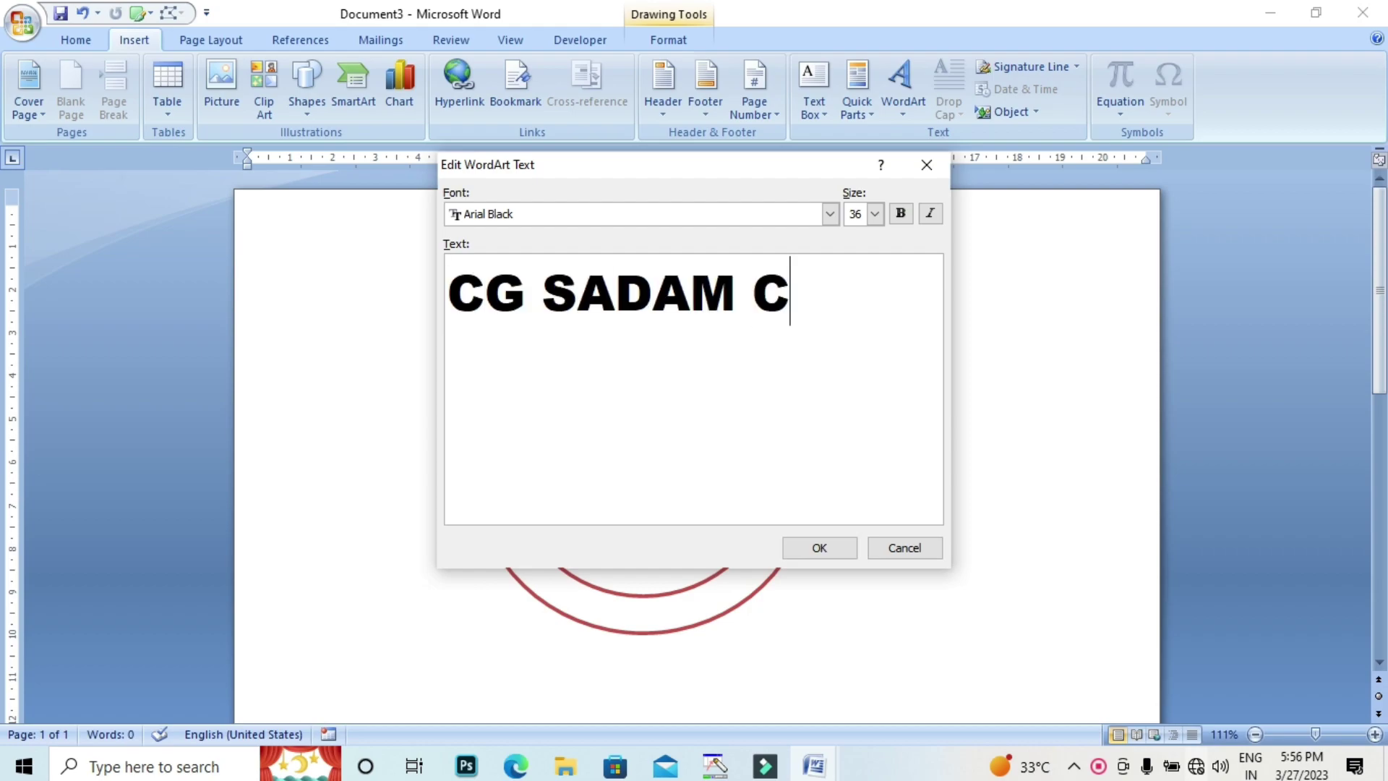
type("OMPUTER")
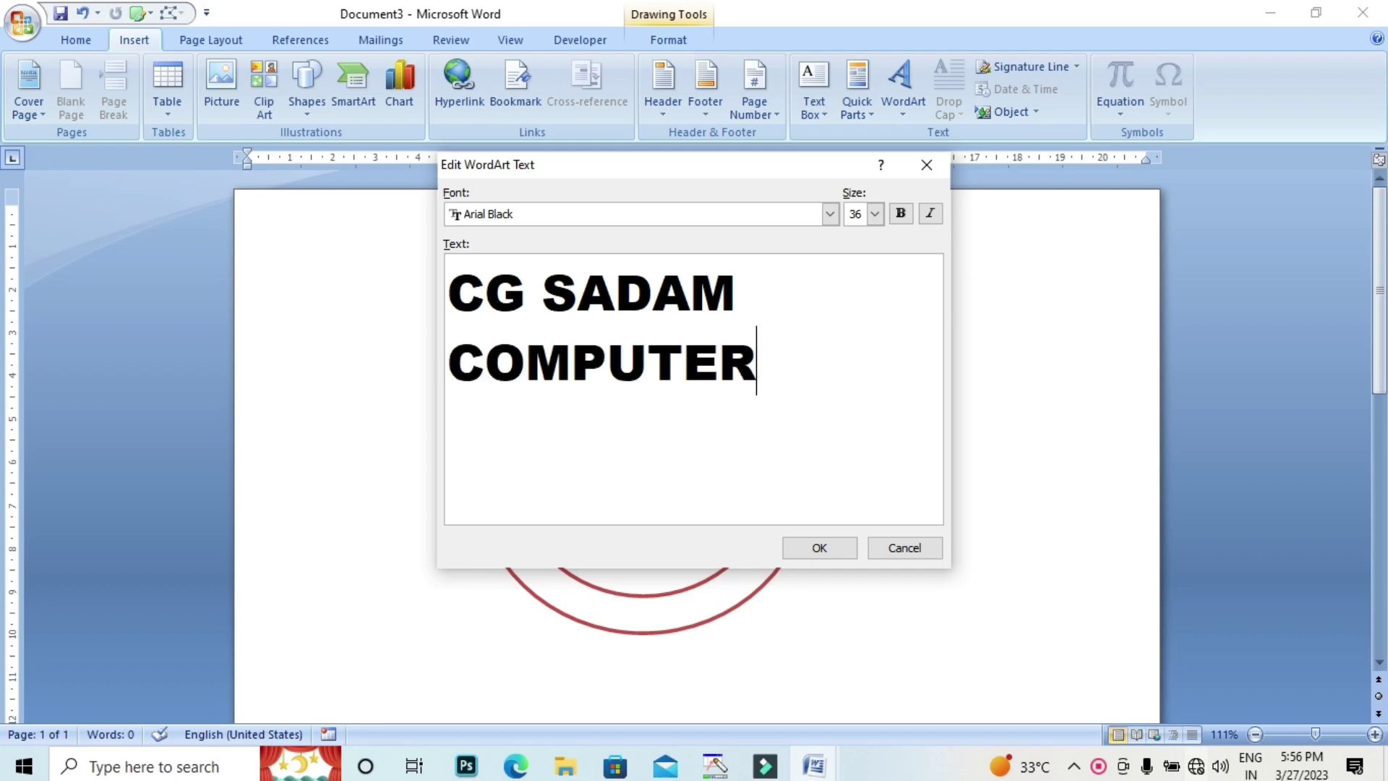
left_click(818, 548)
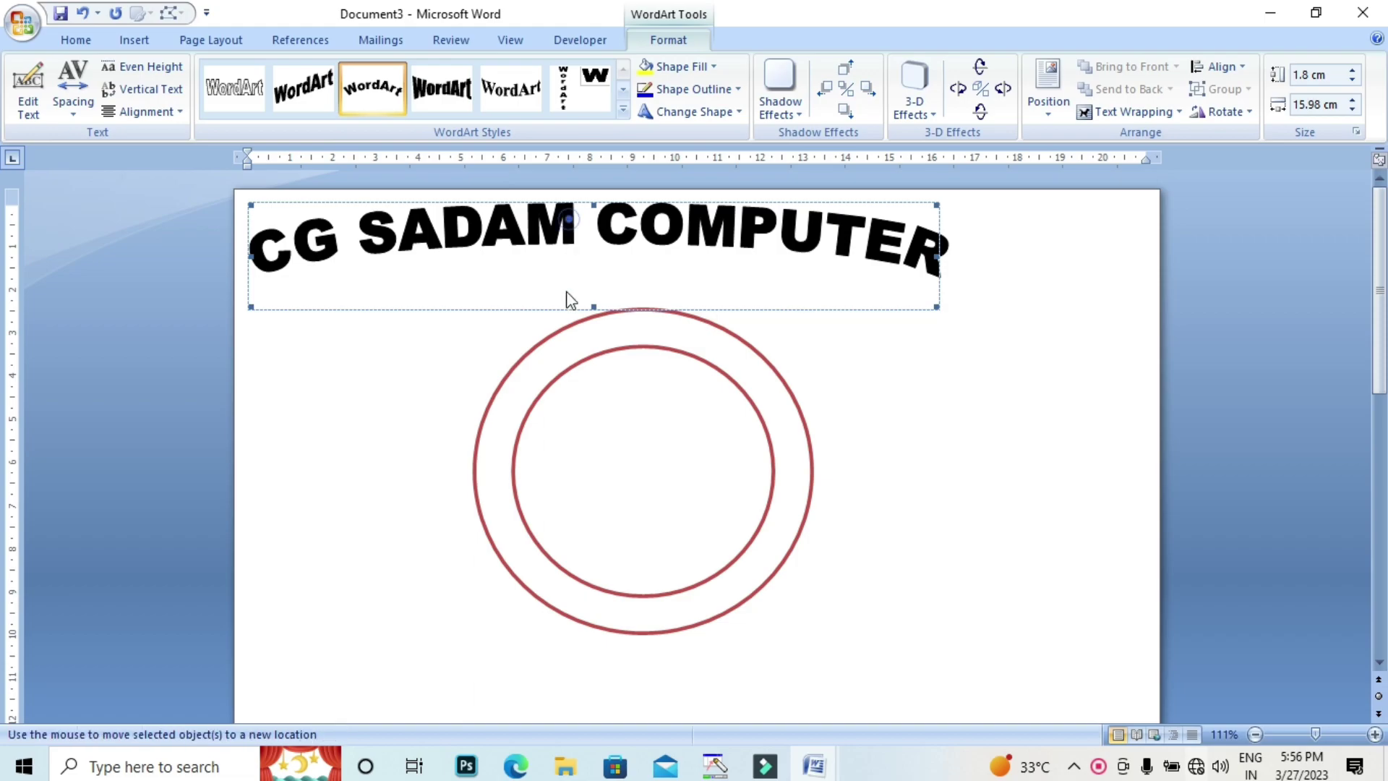
left_click(564, 289)
left_click(553, 221)
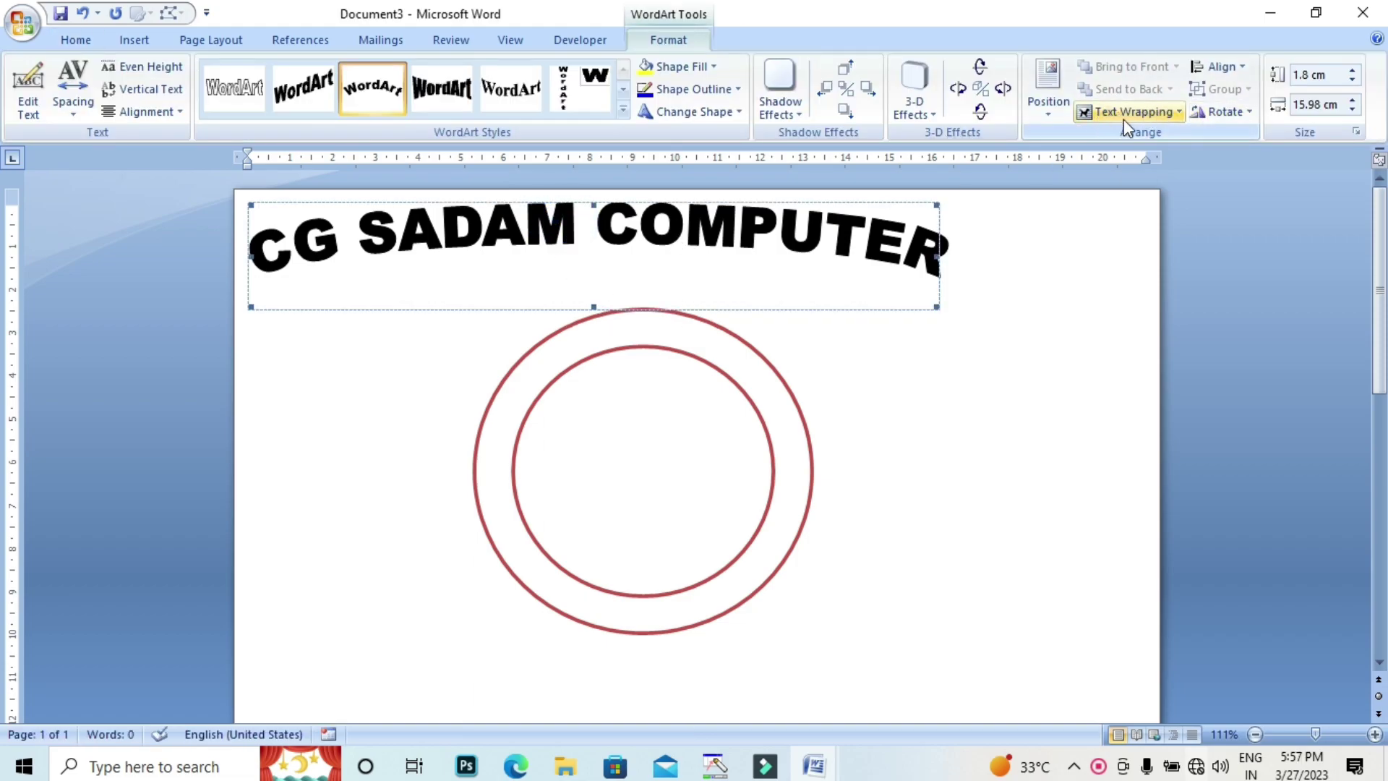
Step: Float the WordArt In Front of Text and resize it onto the ring's top
left_click(1179, 113)
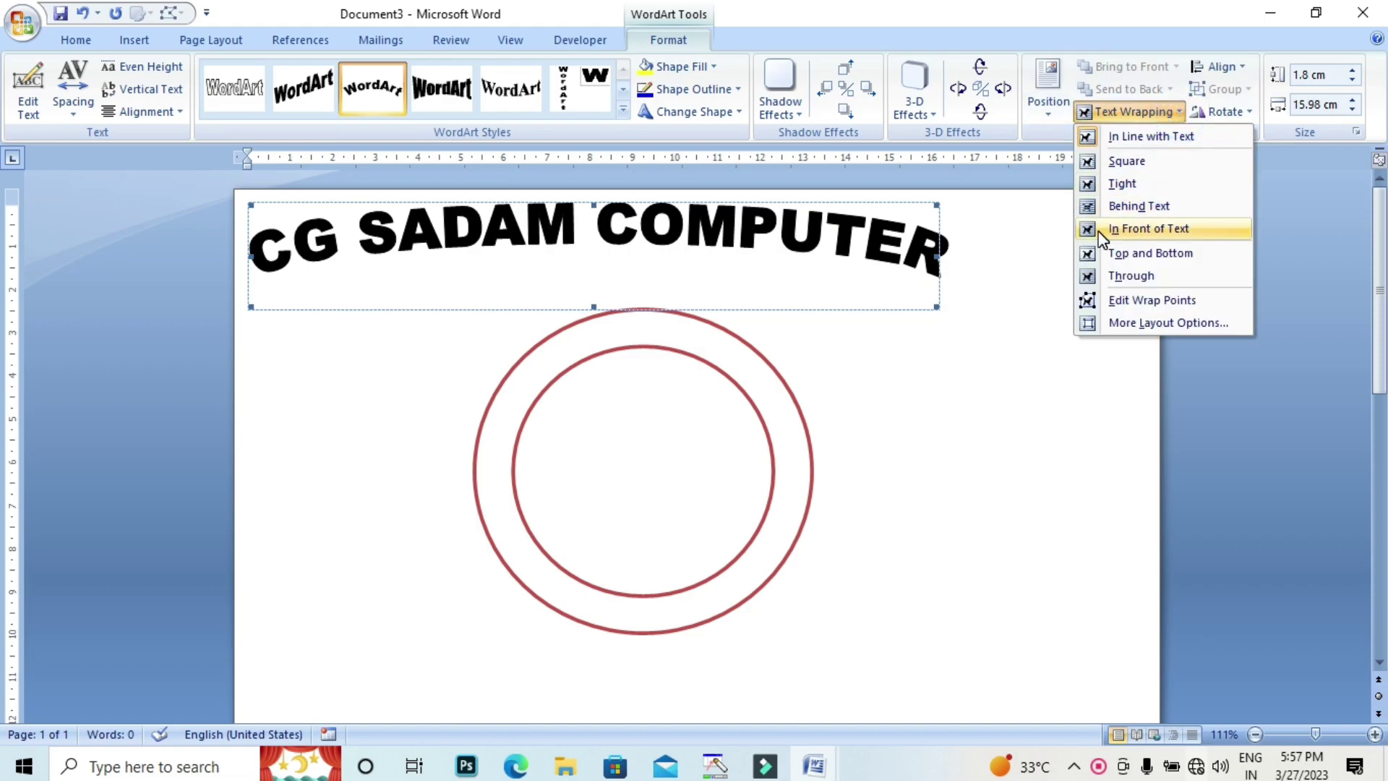
left_click(1161, 230)
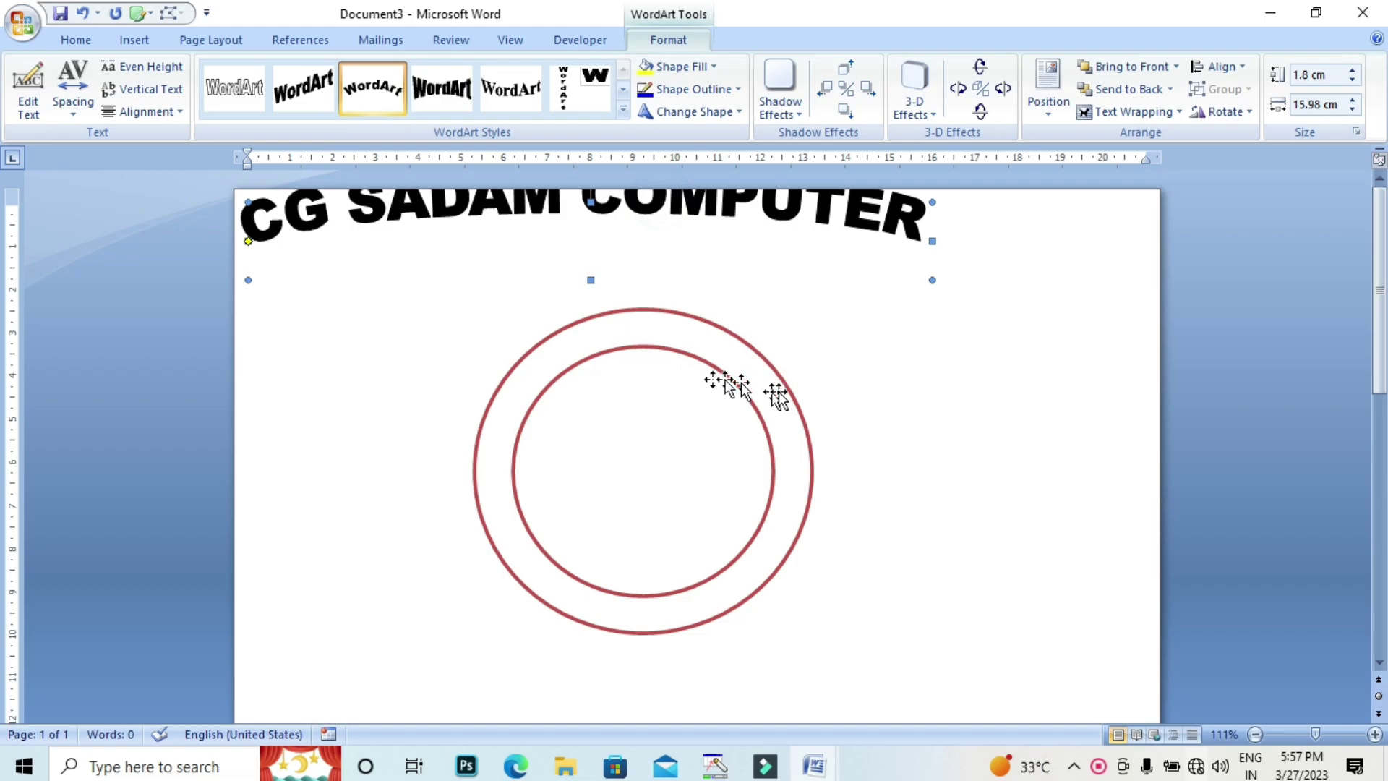
left_click_drag(661, 228, 712, 405)
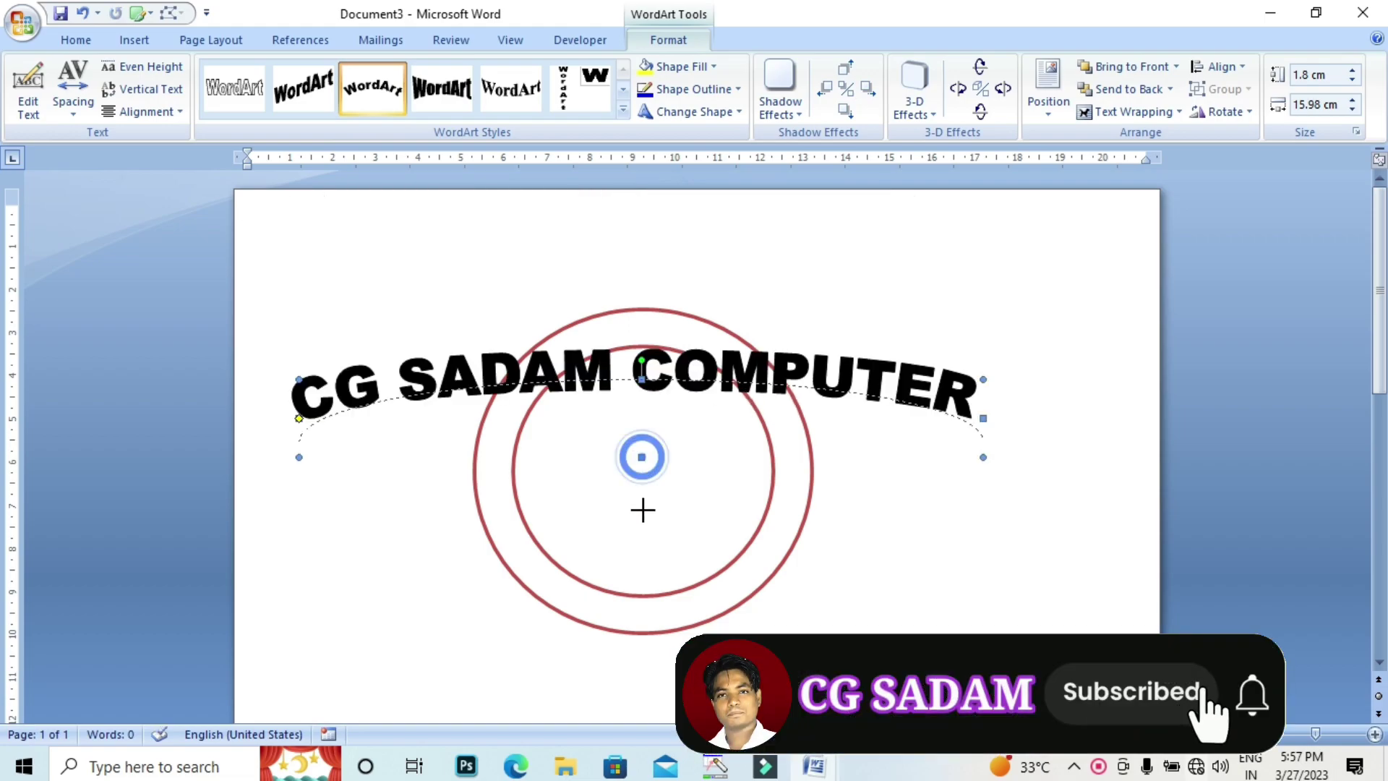
left_click_drag(641, 457, 642, 653)
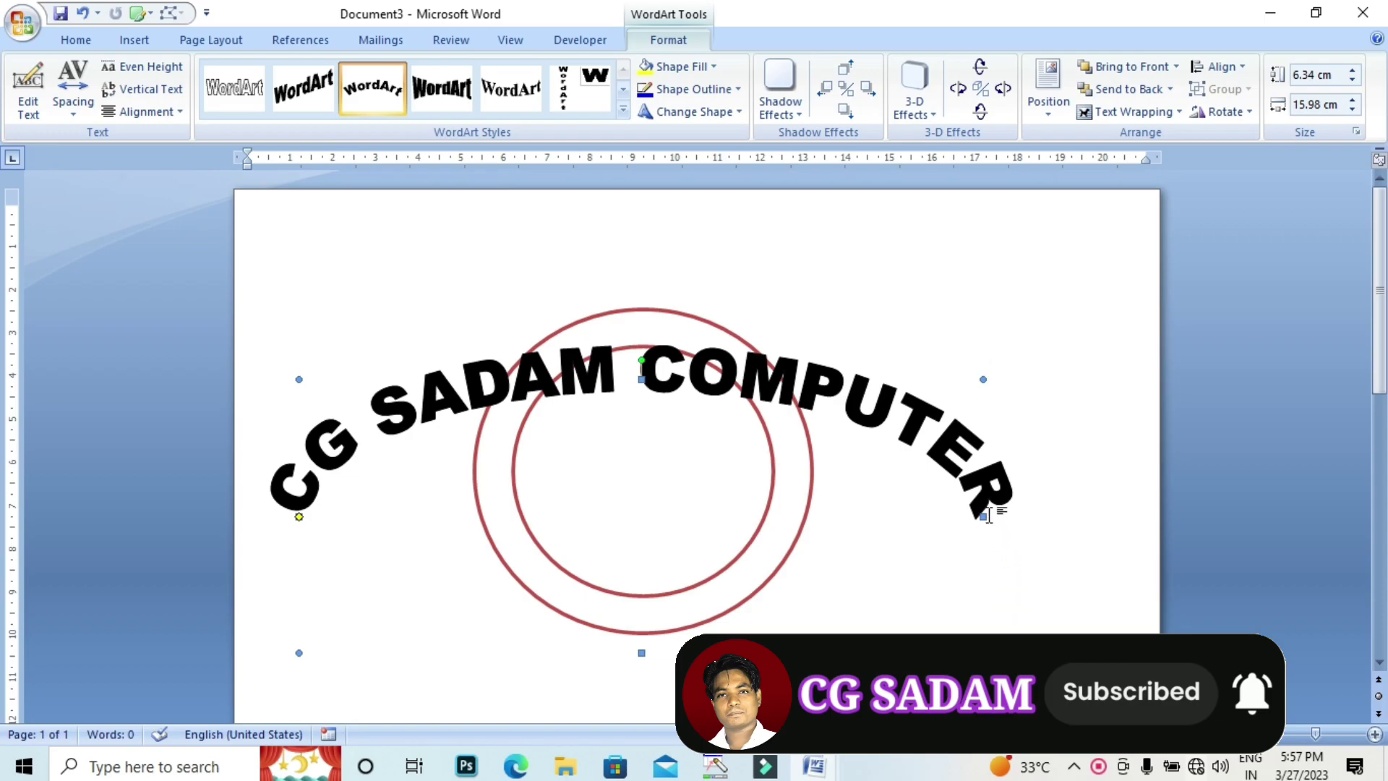
left_click_drag(981, 514, 561, 514)
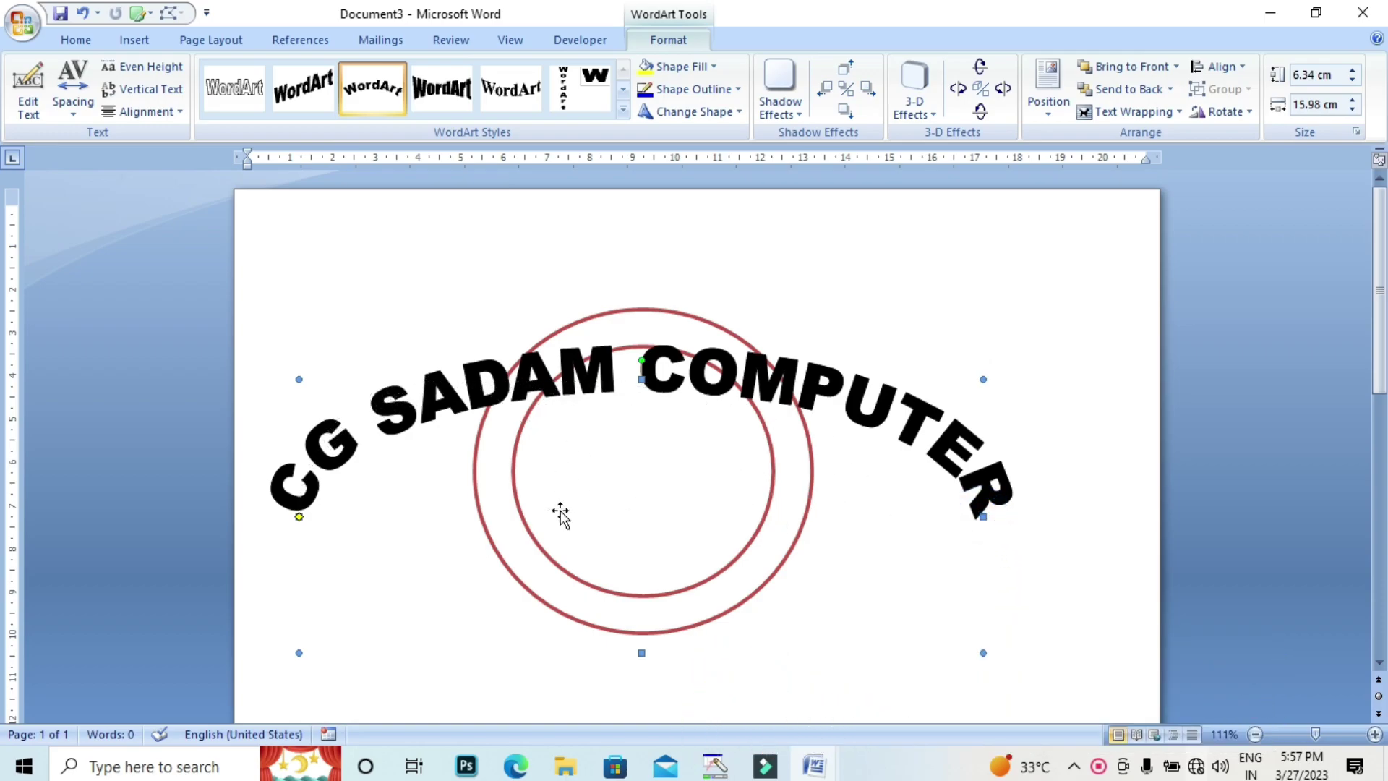
mouse_move(452, 379)
left_mouse_down()
mouse_move(663, 323)
mouse_move(640, 334)
left_mouse_up()
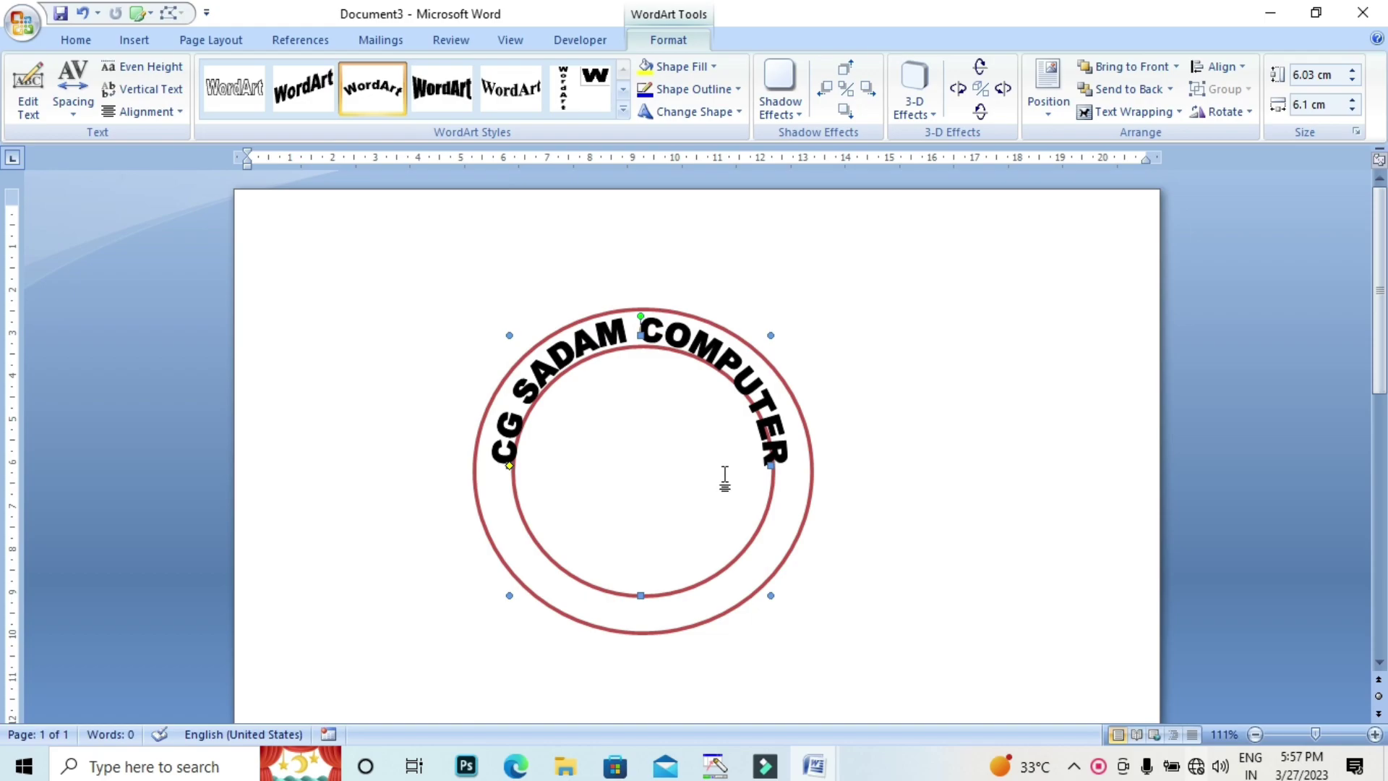
key("Up")
key("Up")
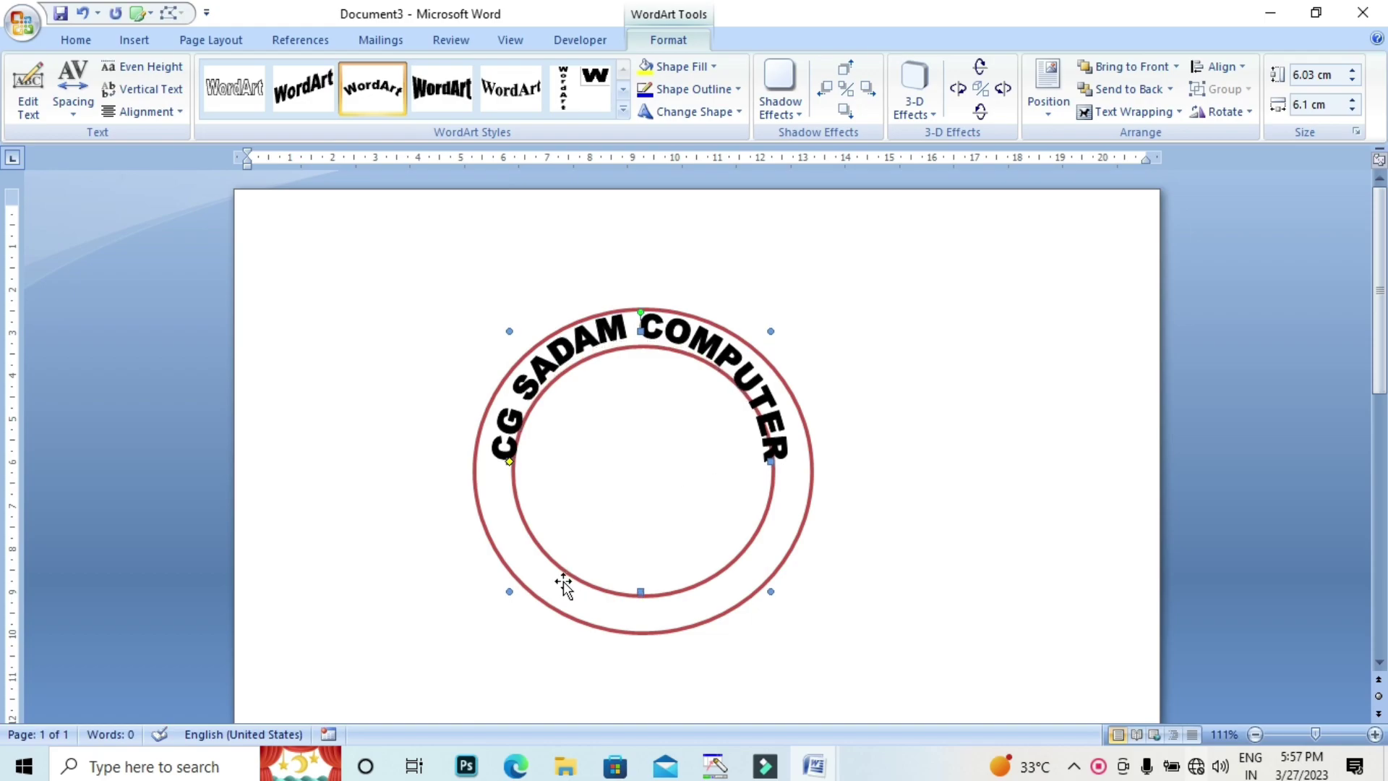
Step: Shorten the arch to 5.1 × 6.1 cm and rotate it slightly clockwise
left_click(585, 533)
left_click(734, 361)
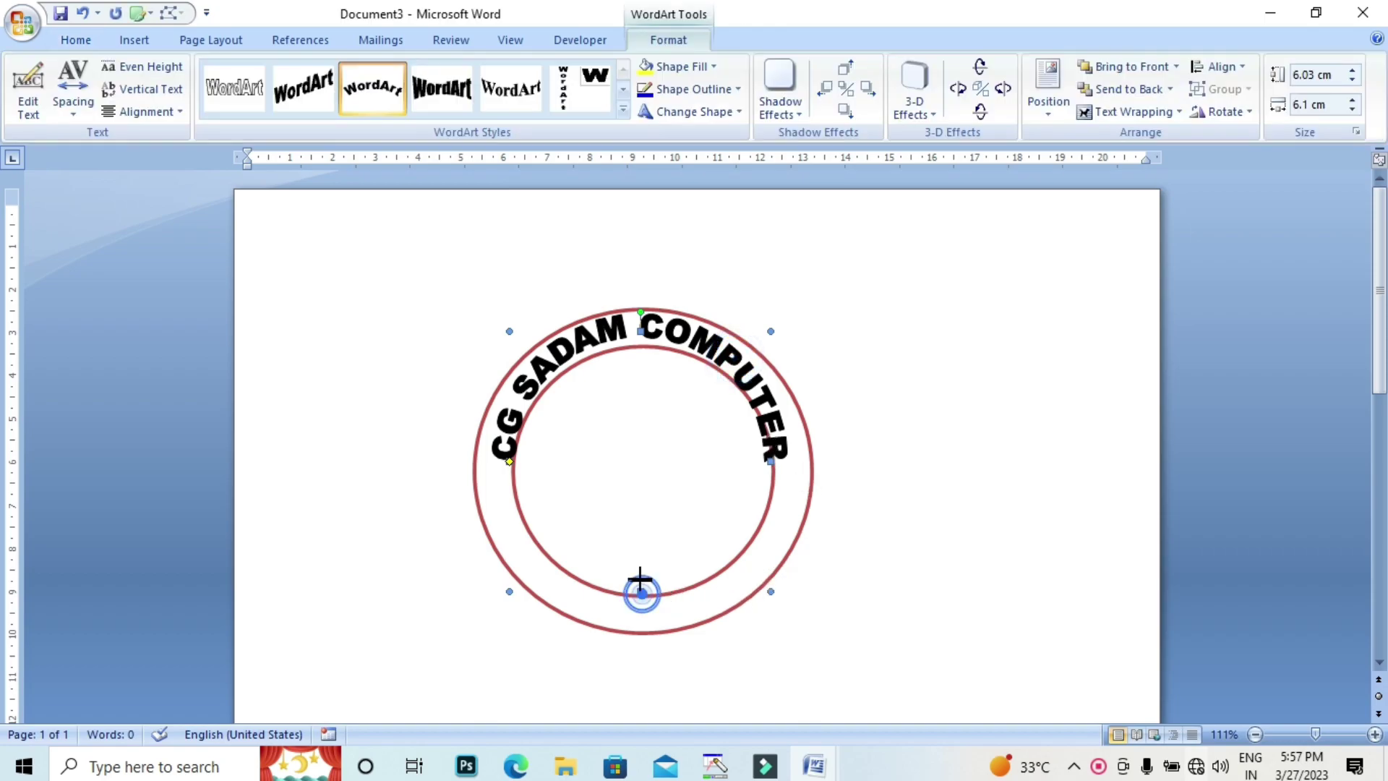
left_click_drag(640, 592, 641, 565)
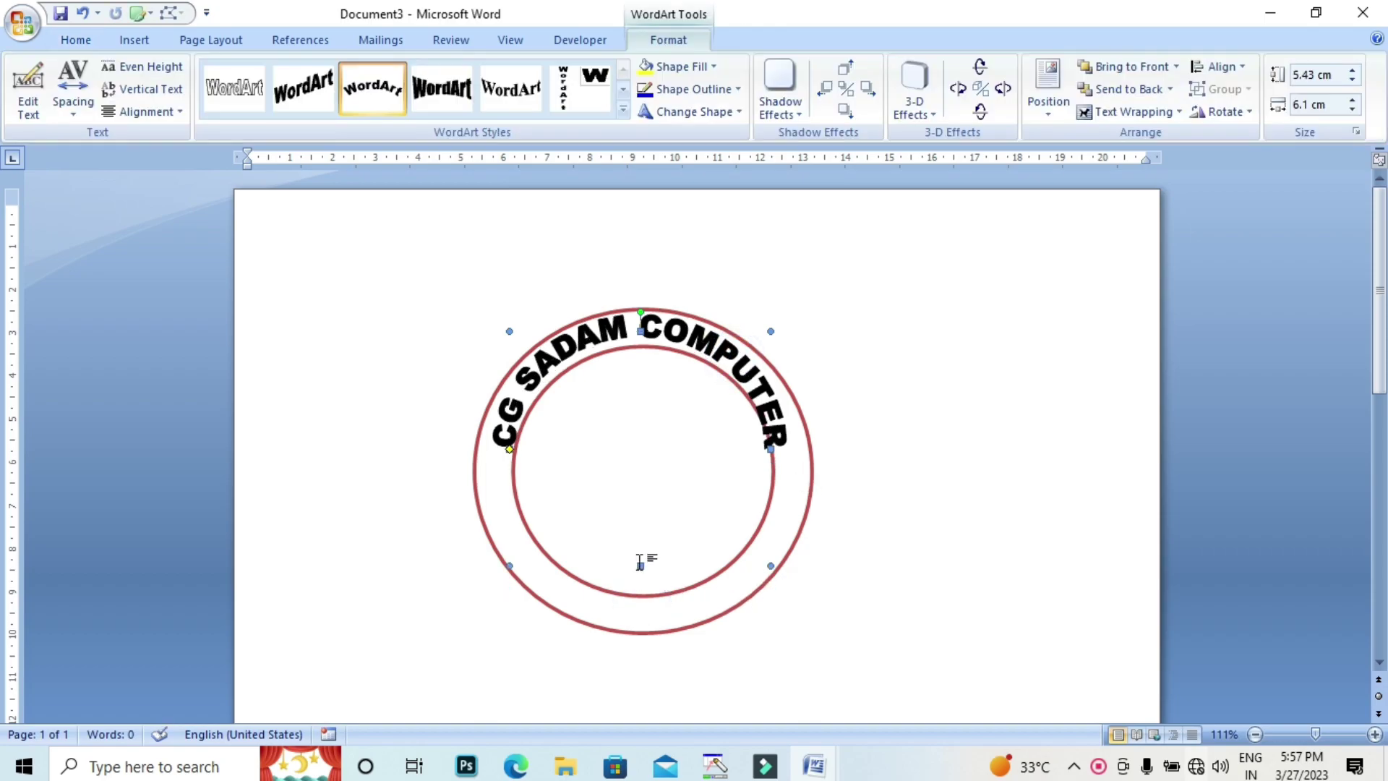
left_click_drag(641, 565, 640, 551)
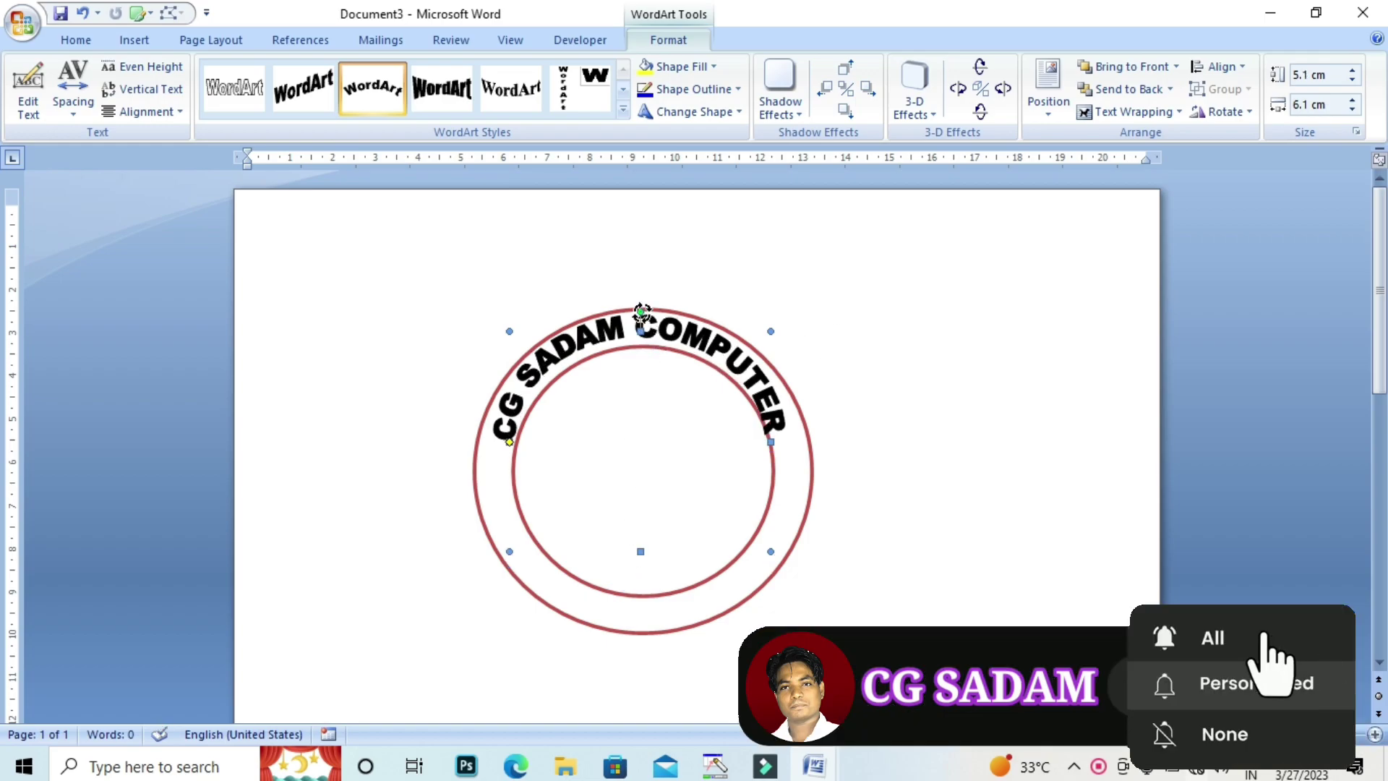
left_click_drag(644, 312, 651, 311)
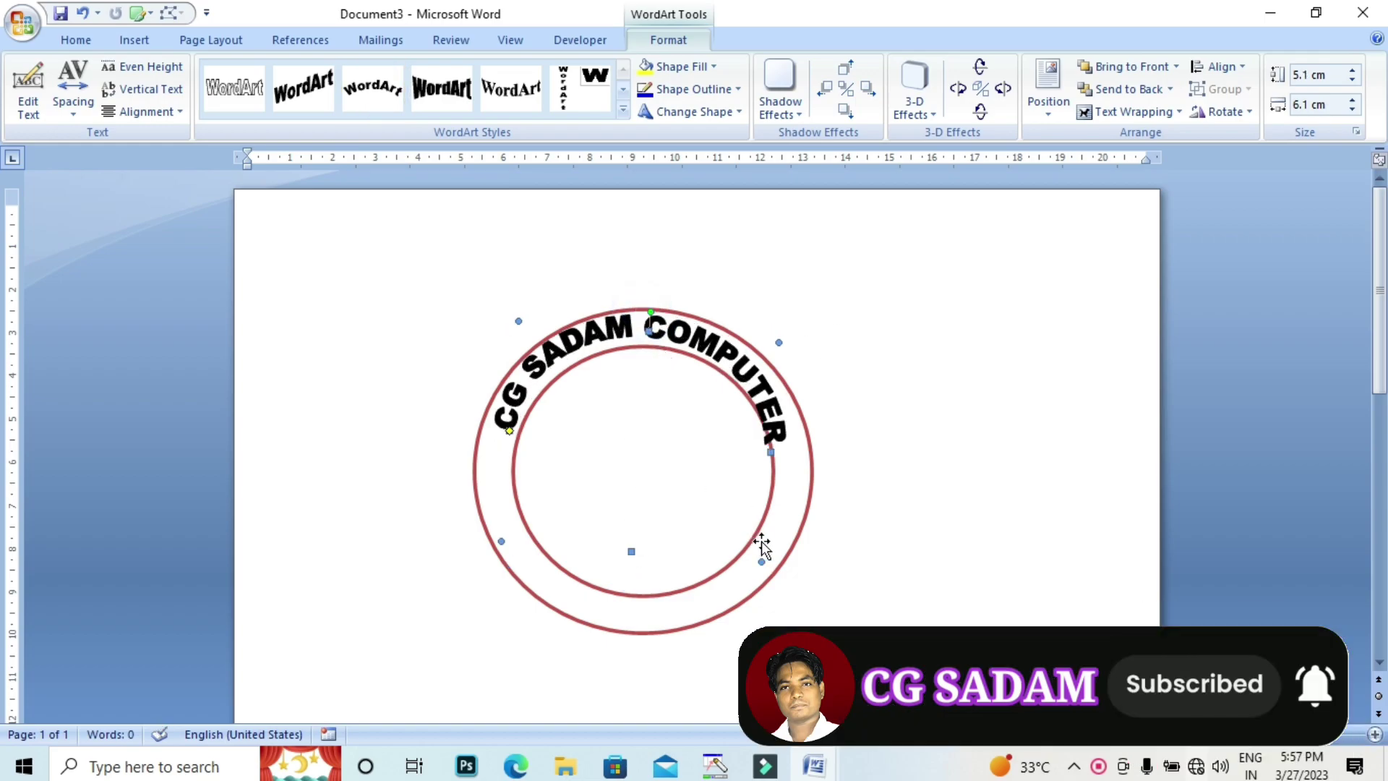
Step: Thicken the red ring by shrinking its inner circle
left_click(592, 437)
left_click(514, 477)
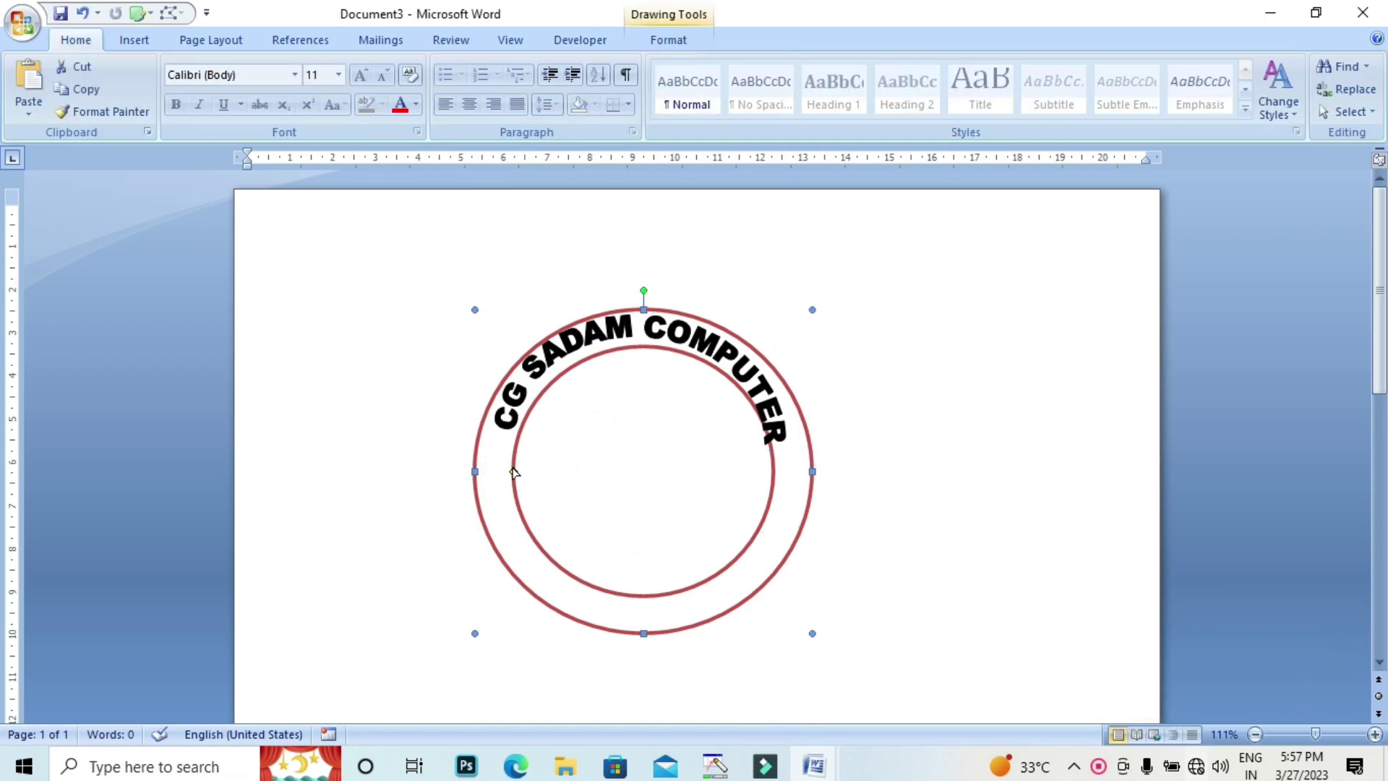
left_click_drag(512, 470, 523, 474)
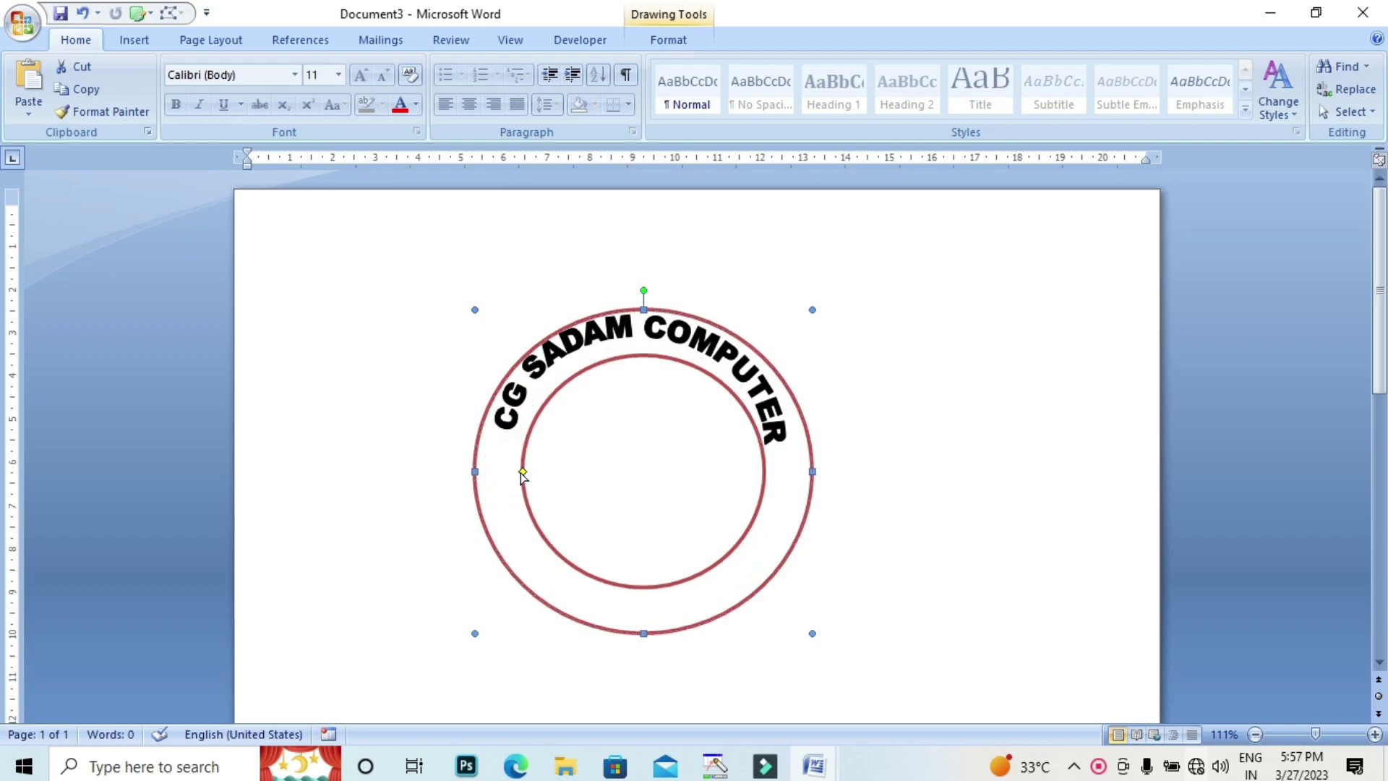
Step: Nudge the CG SADAM COMPUTER arch right and down into the ring's band
left_click(636, 326)
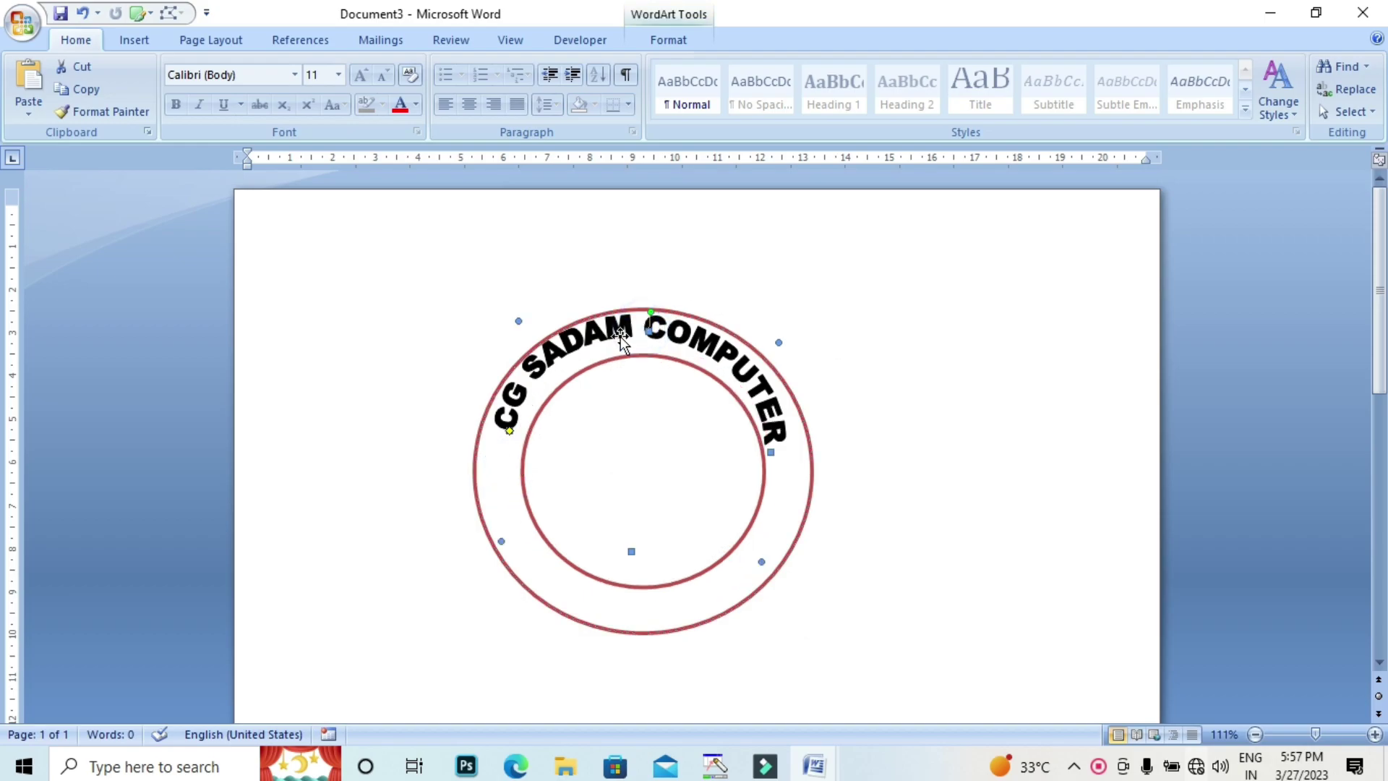
key("Right")
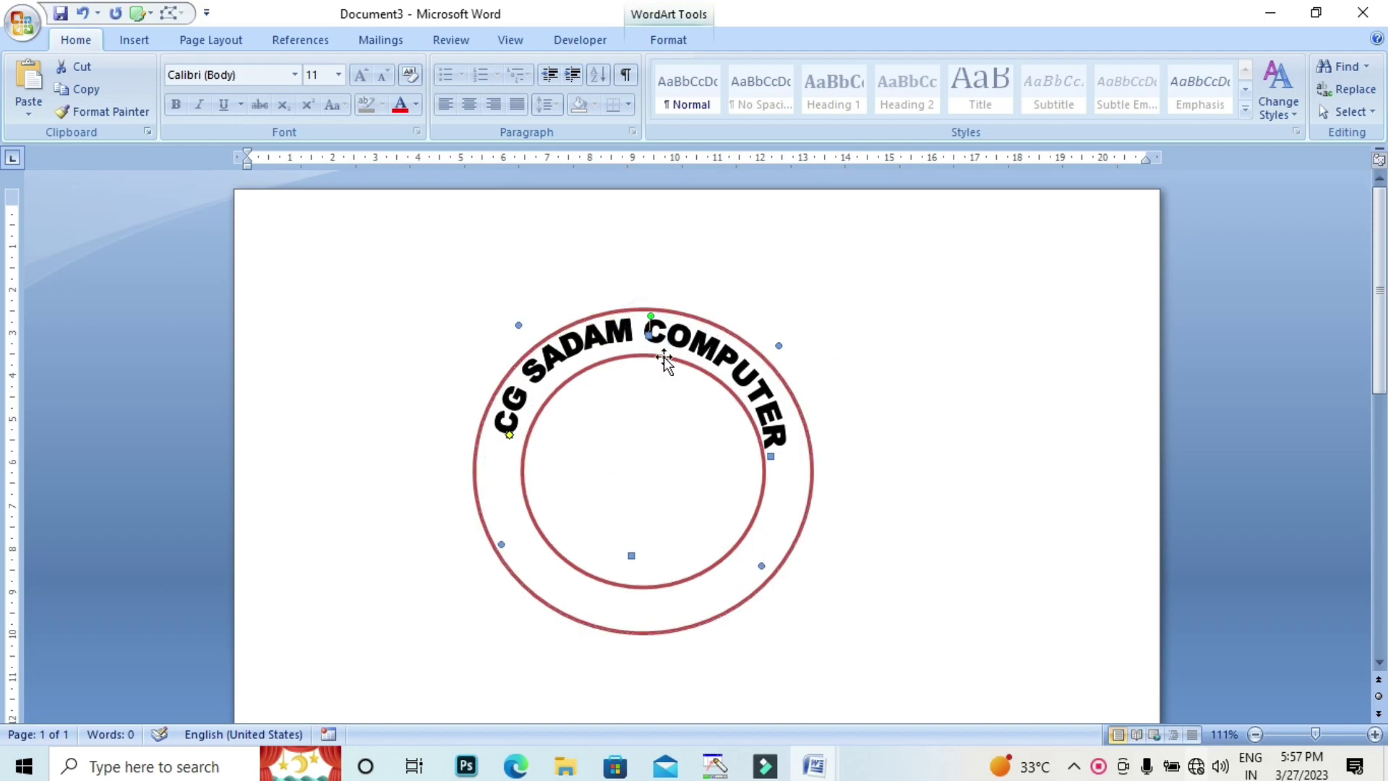
key("Down")
key("Down")
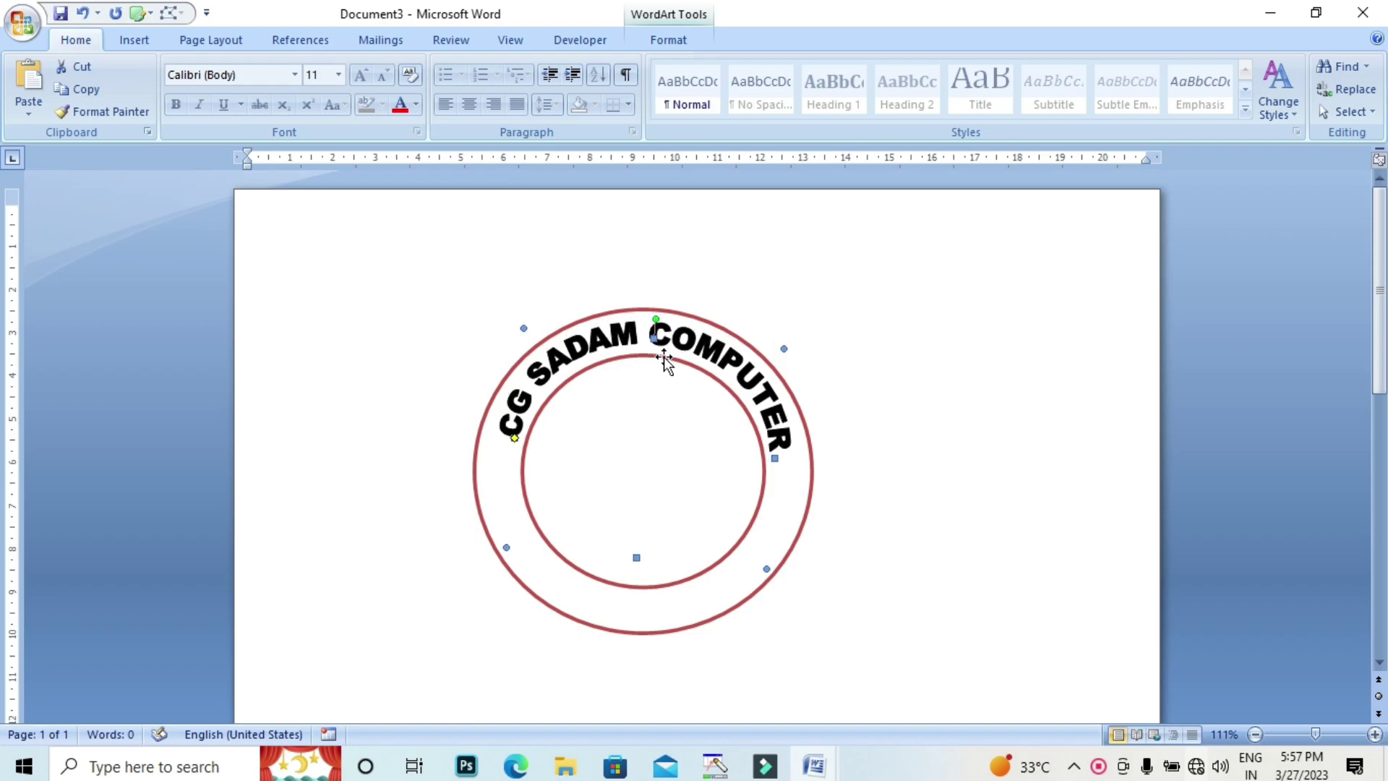
left_click(1001, 379)
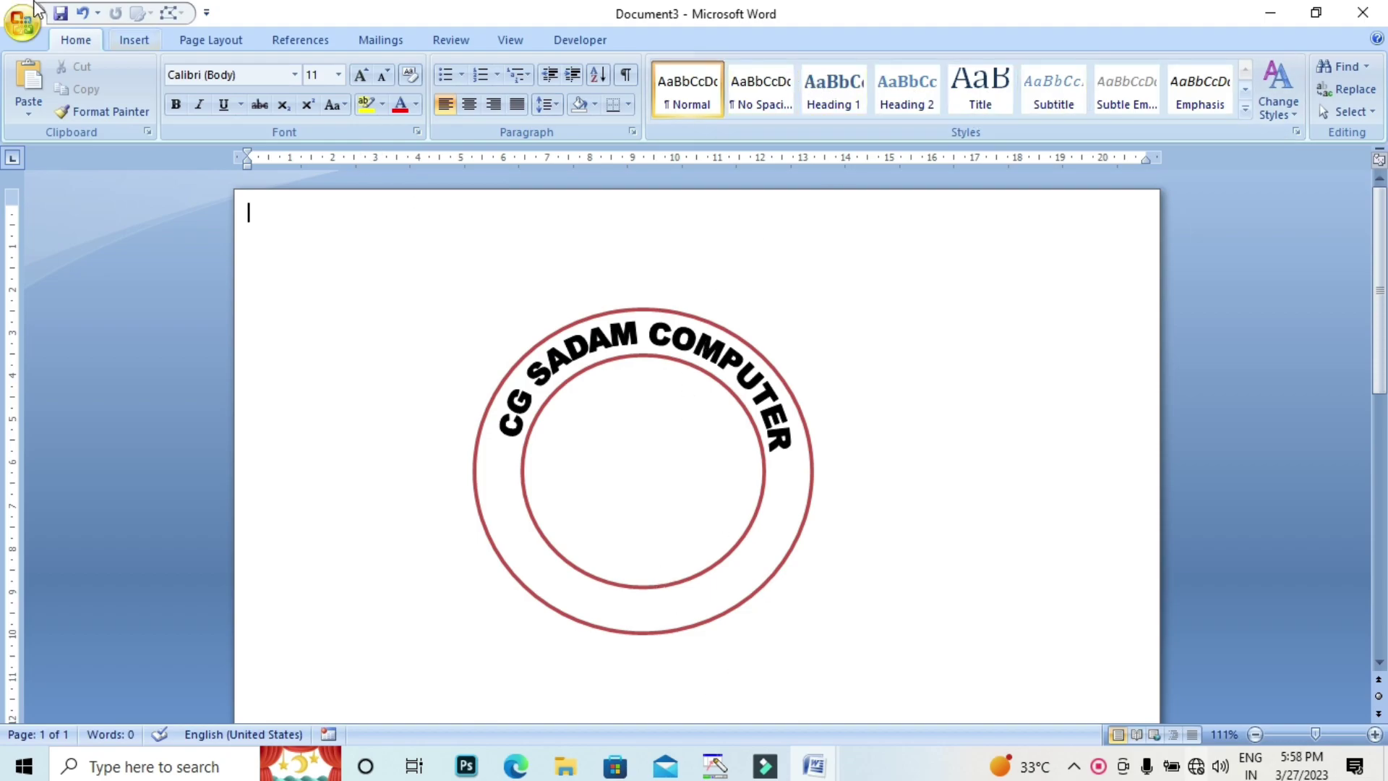
Step: Insert plain-style WordArt reading 'EDUCATION' in Arial Black 36
left_click(134, 41)
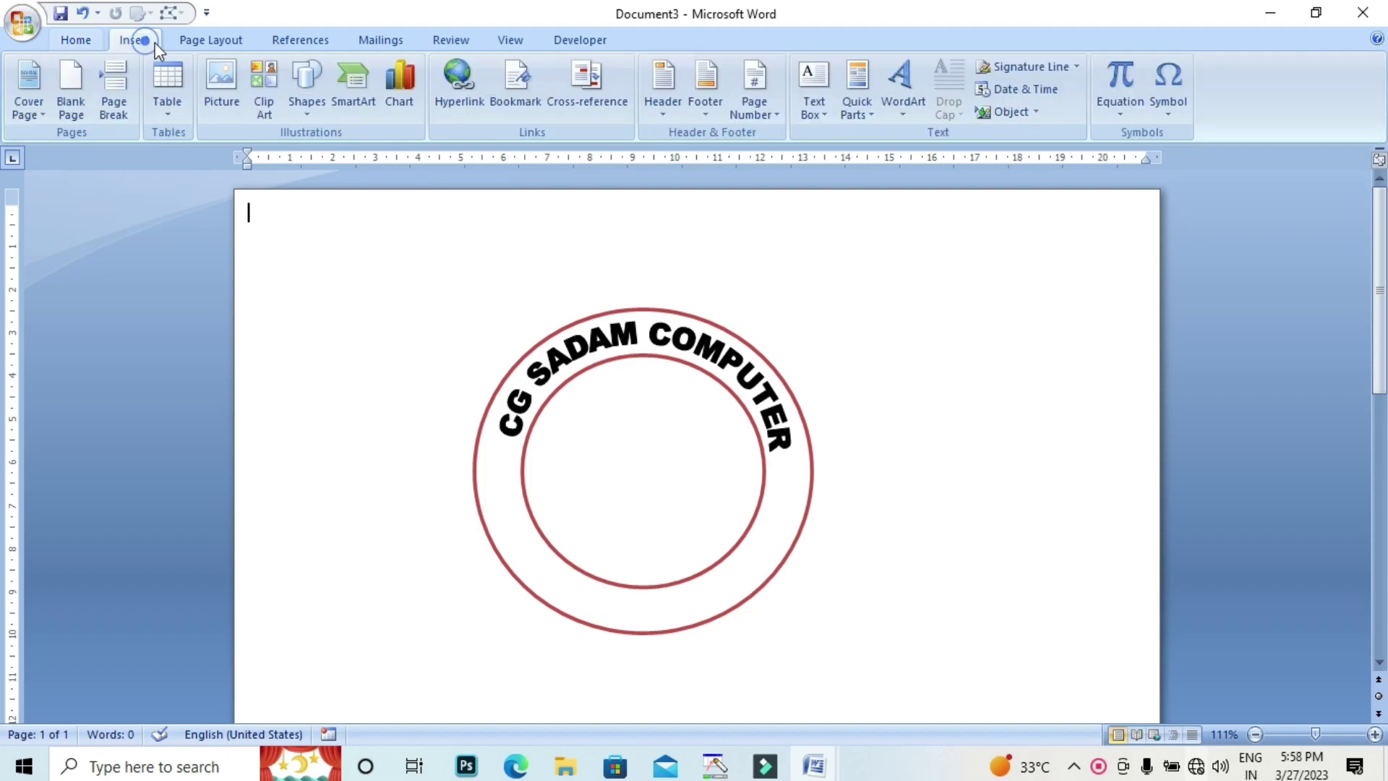
left_click(903, 112)
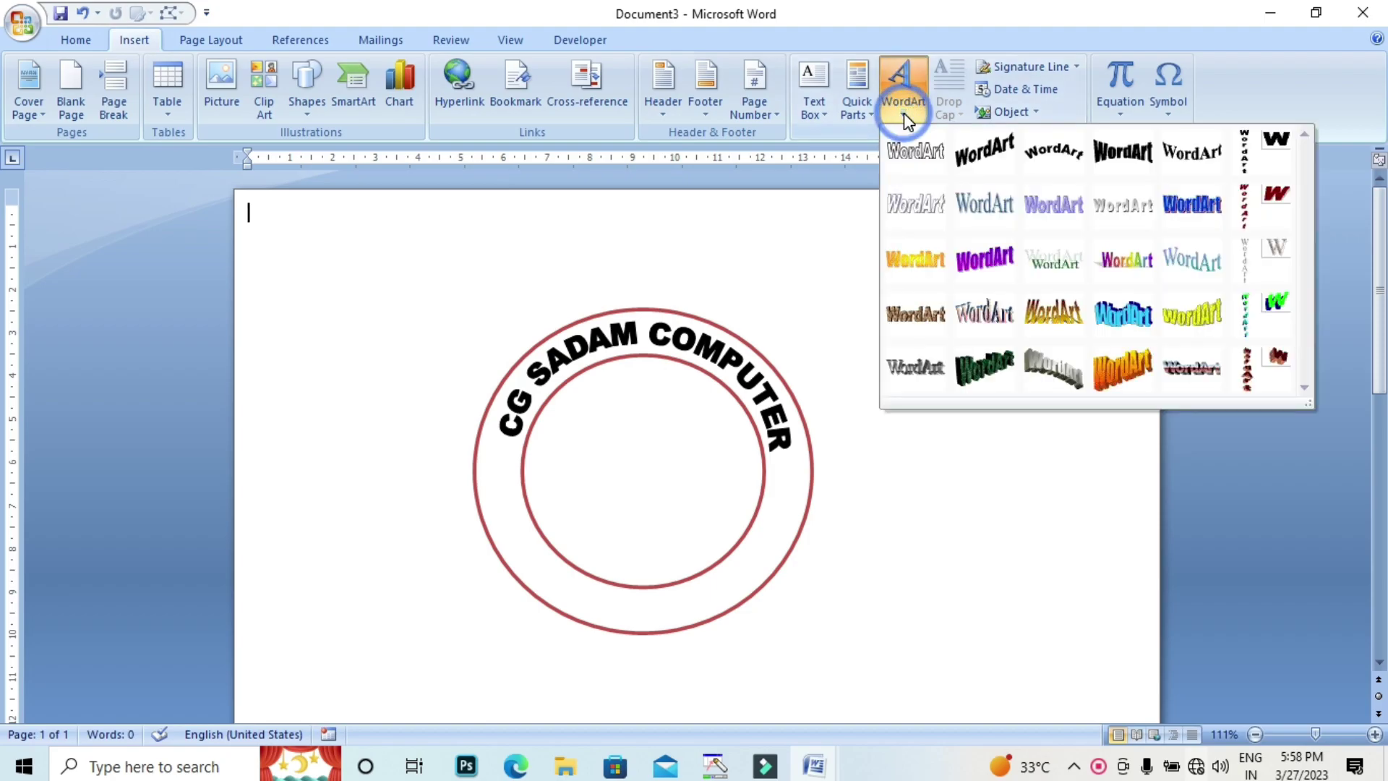
left_click(912, 152)
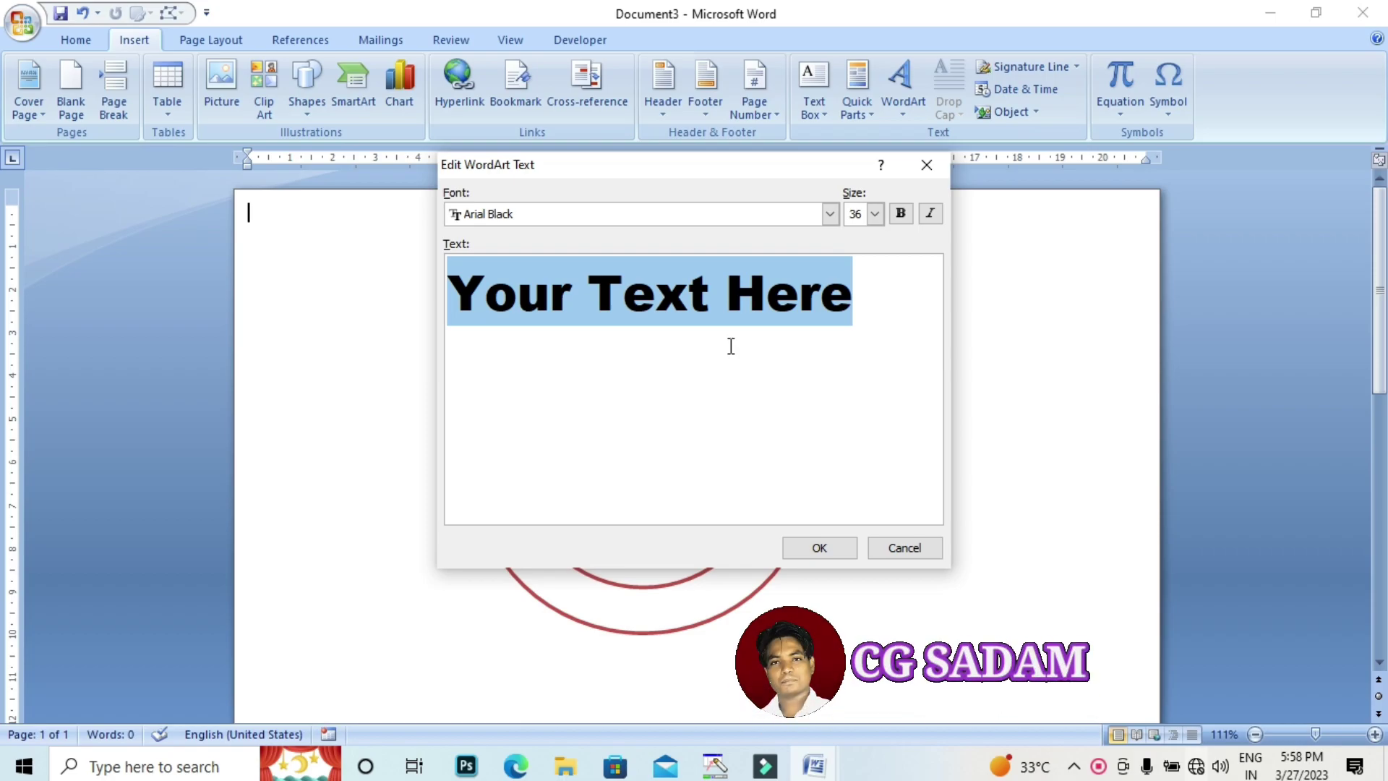
type("ED")
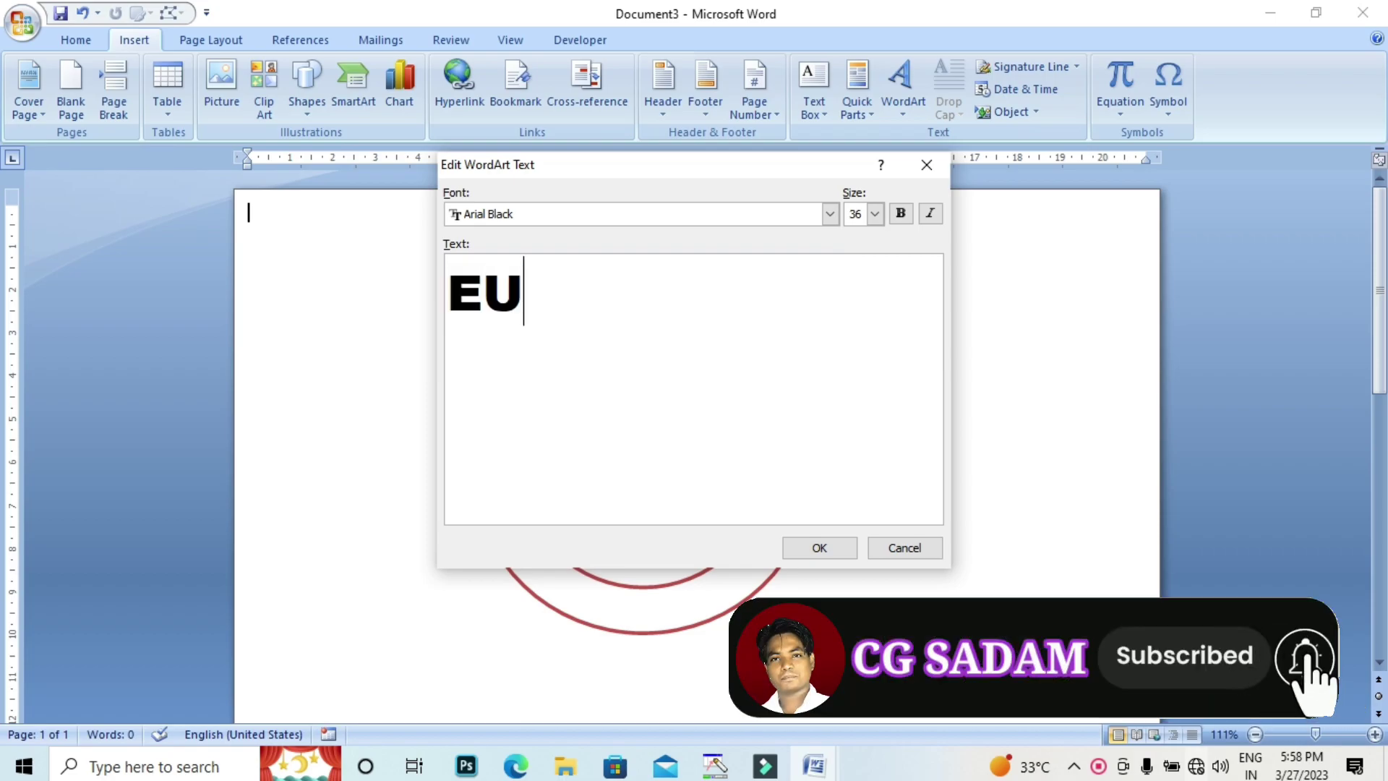
type("UCAT")
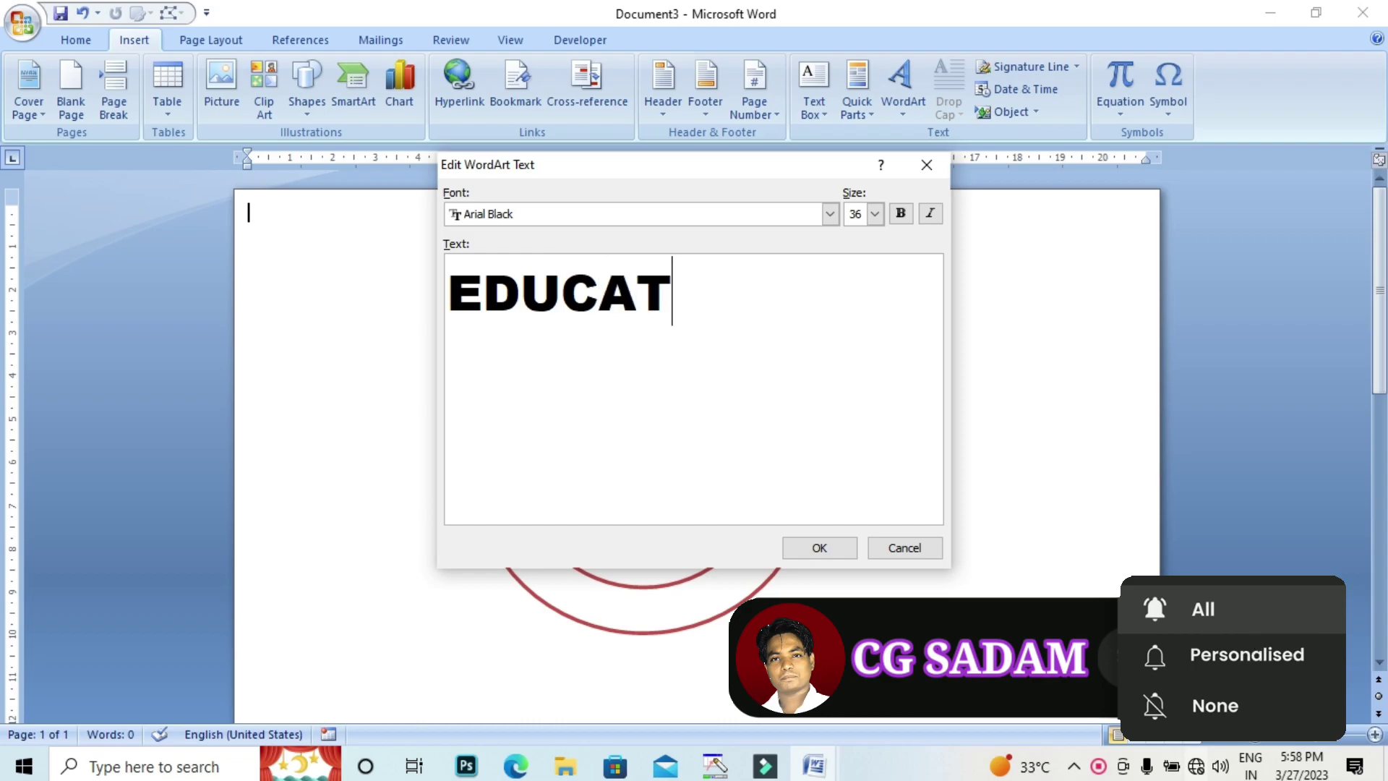
type("IOP")
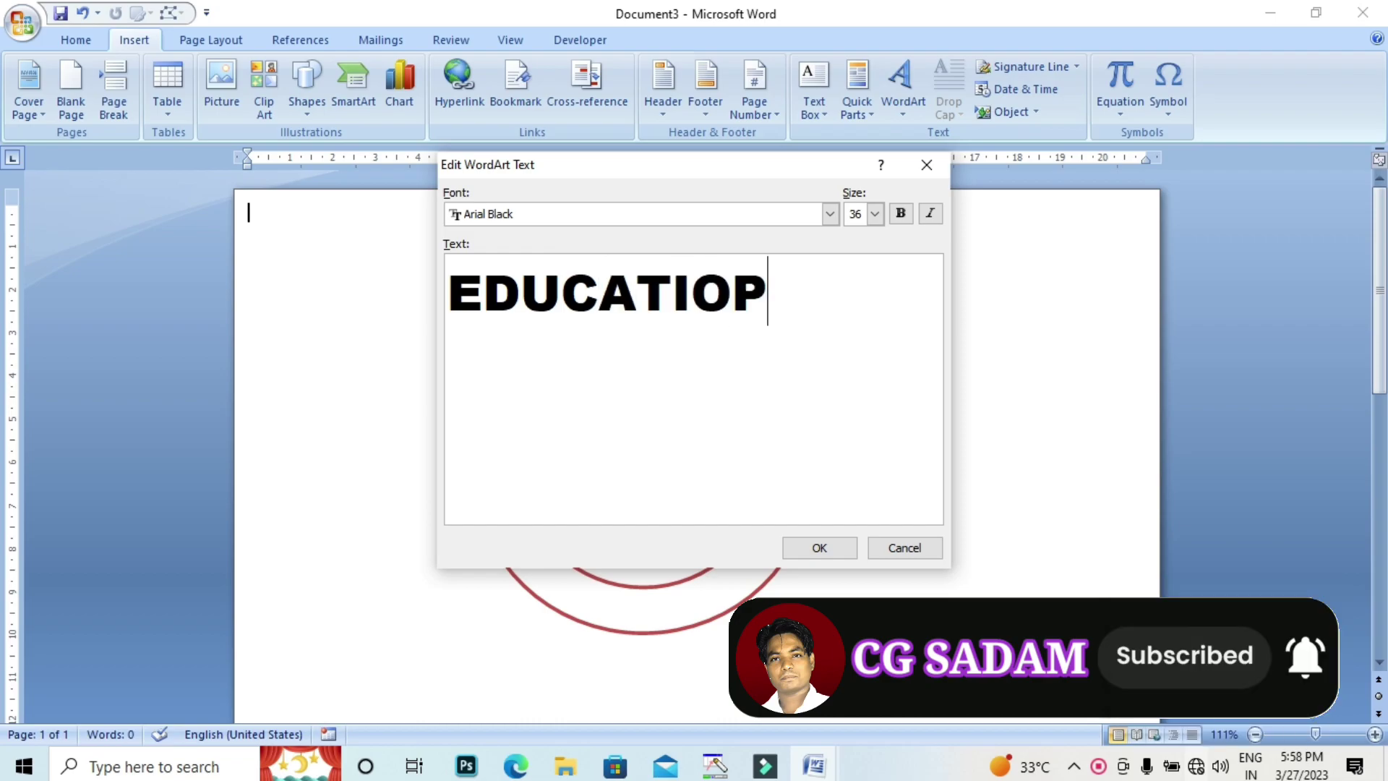
key("BackSpace")
key("BackSpace")
type("ON")
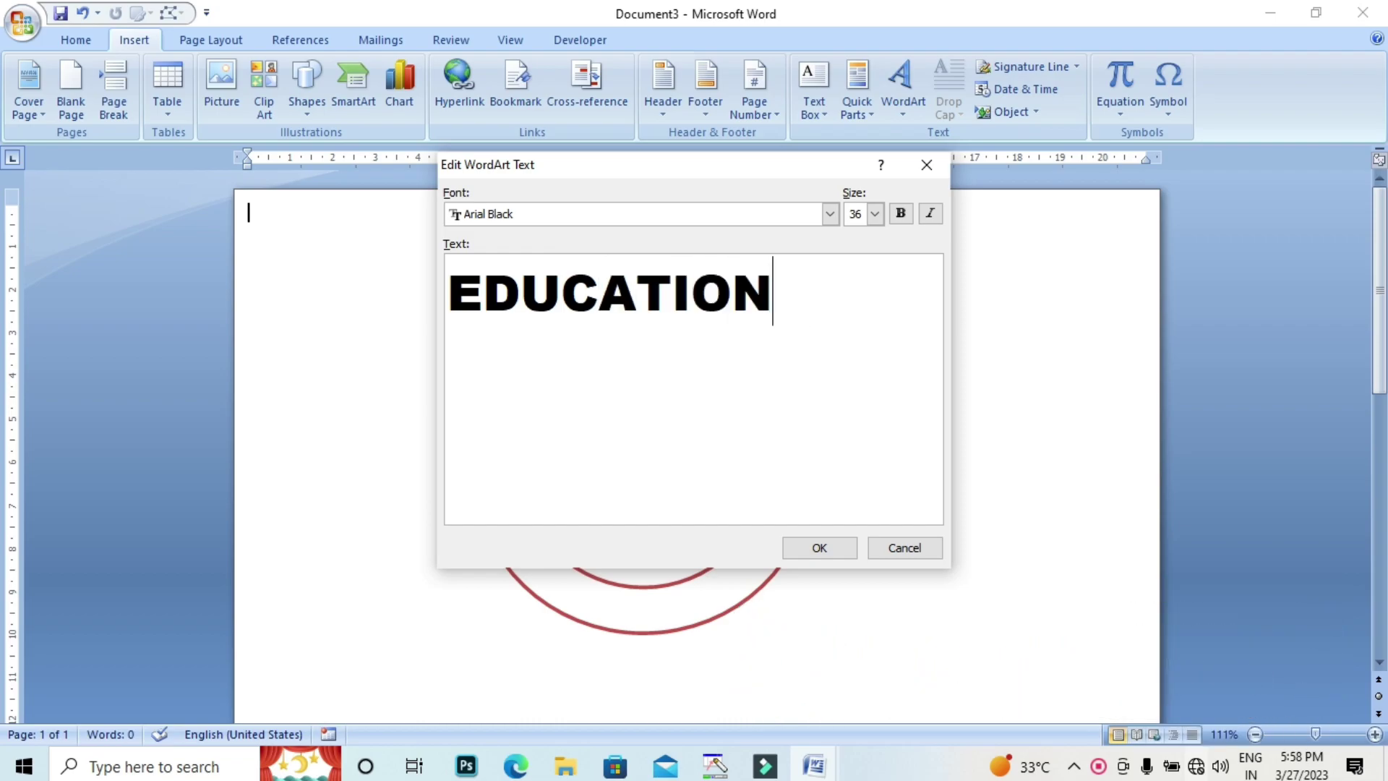
left_click(821, 548)
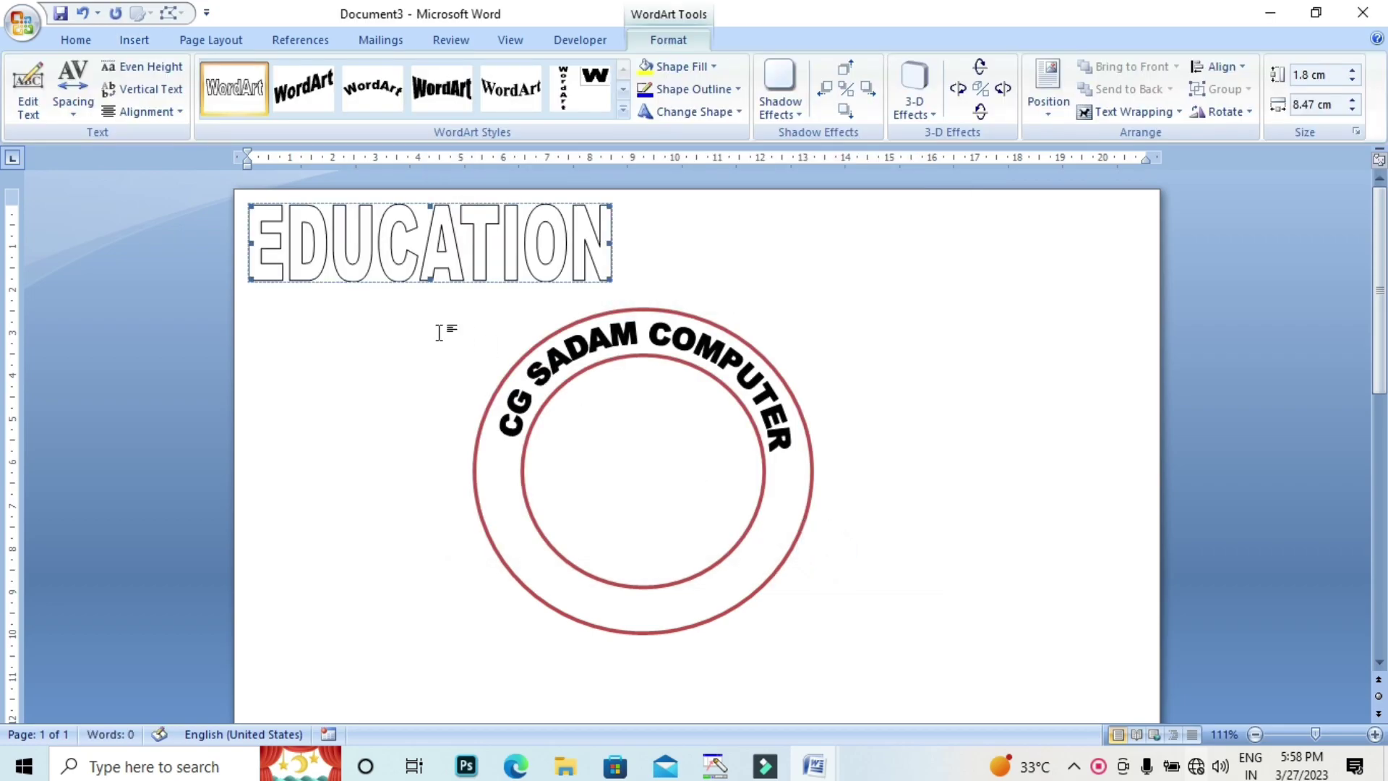
Step: Set EDUCATION to In Front of Text and drag it over the ring's lower half
left_click(434, 304)
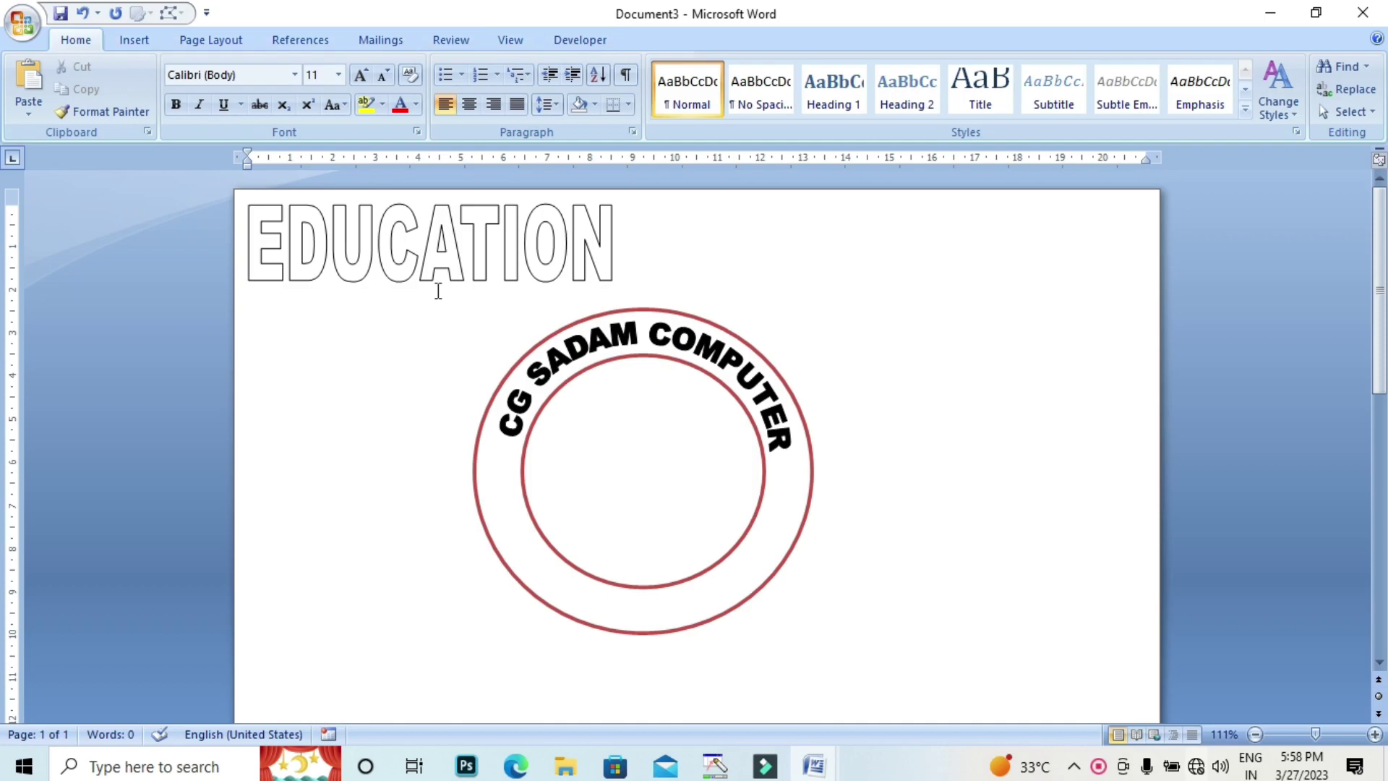
left_click(362, 244)
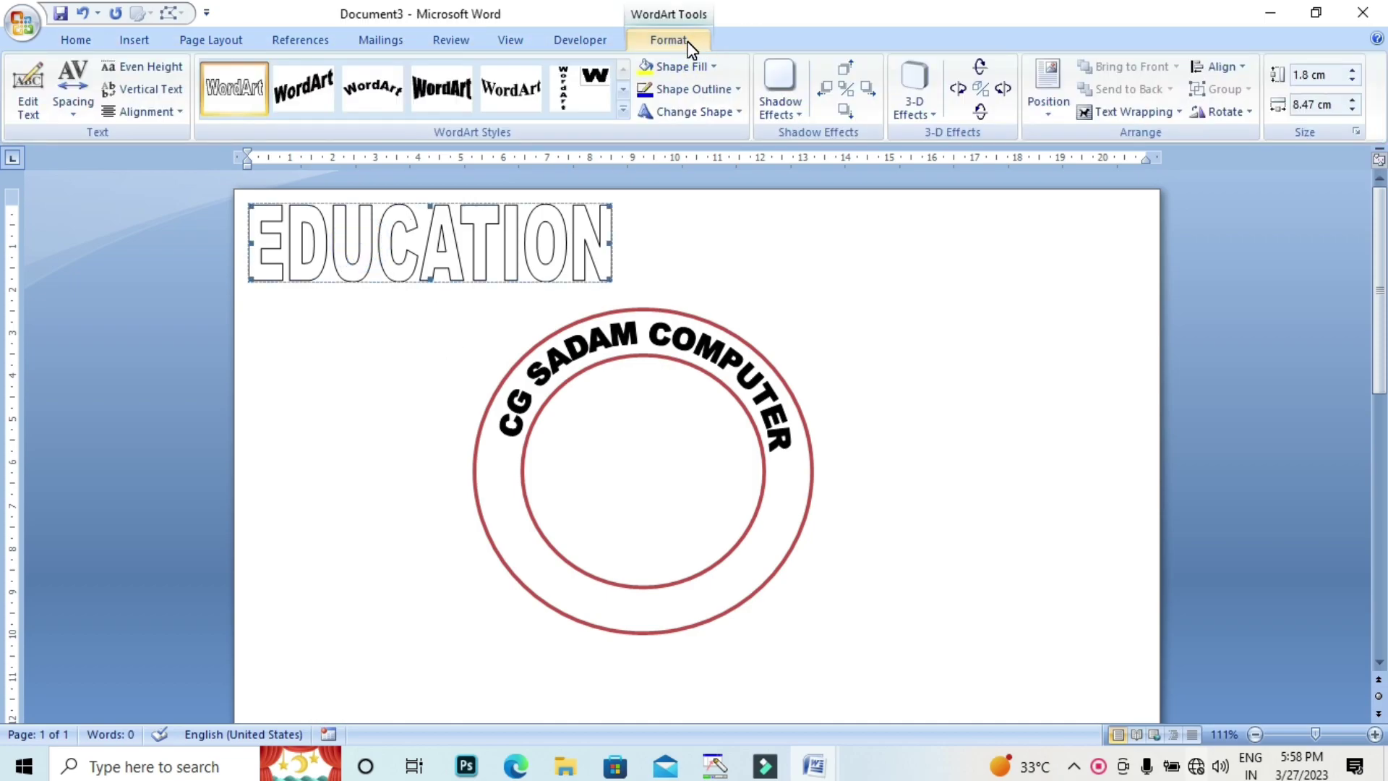
left_click(1180, 114)
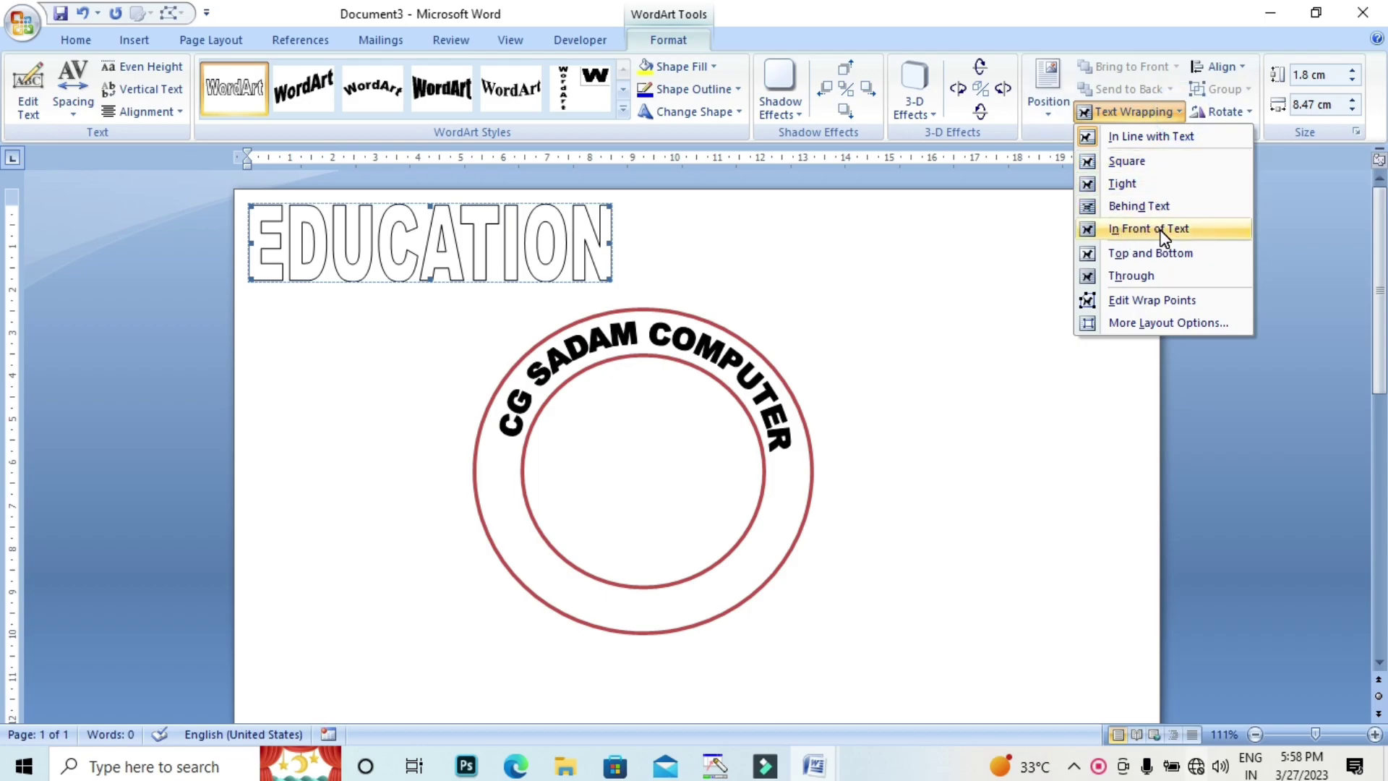
left_click(1161, 230)
mouse_move(432, 243)
left_mouse_down()
mouse_move(696, 549)
mouse_move(691, 575)
left_mouse_up()
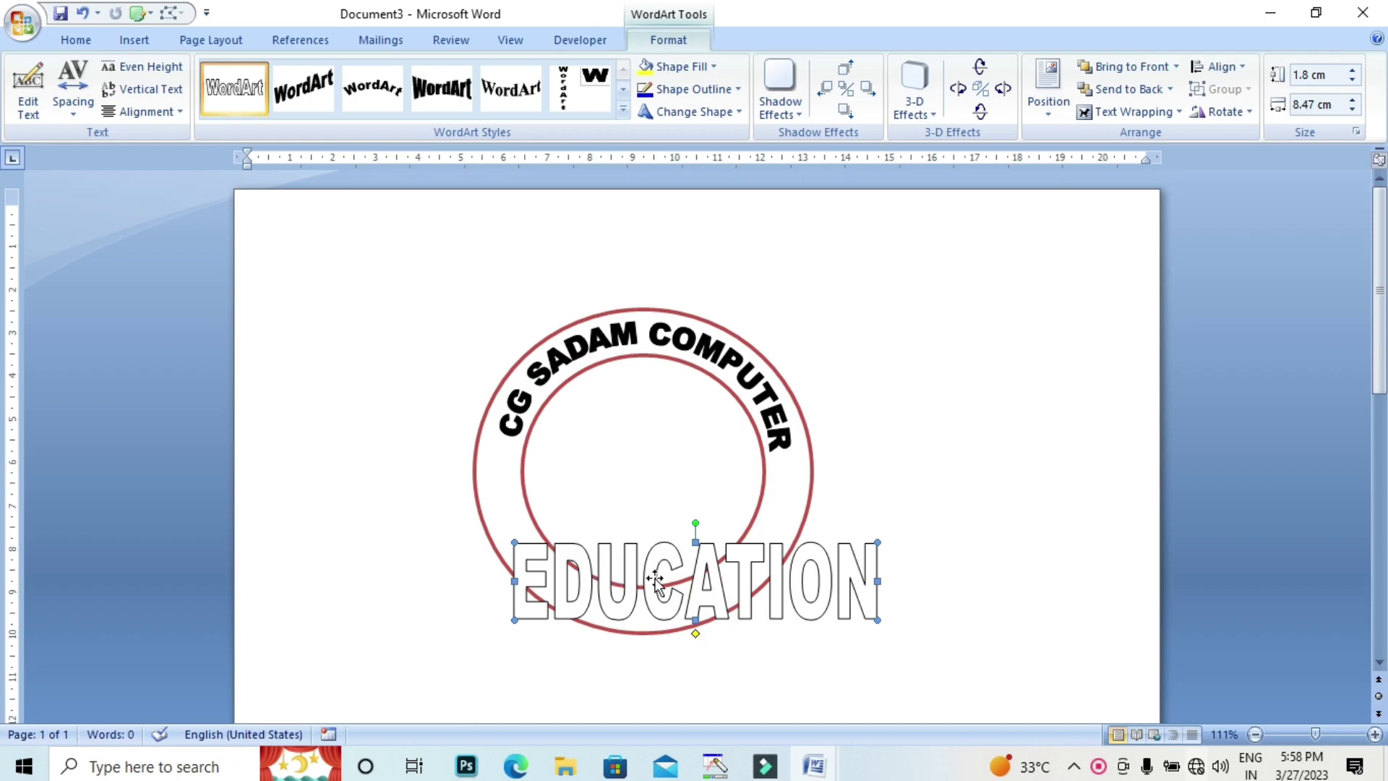
left_click_drag(701, 569, 649, 561)
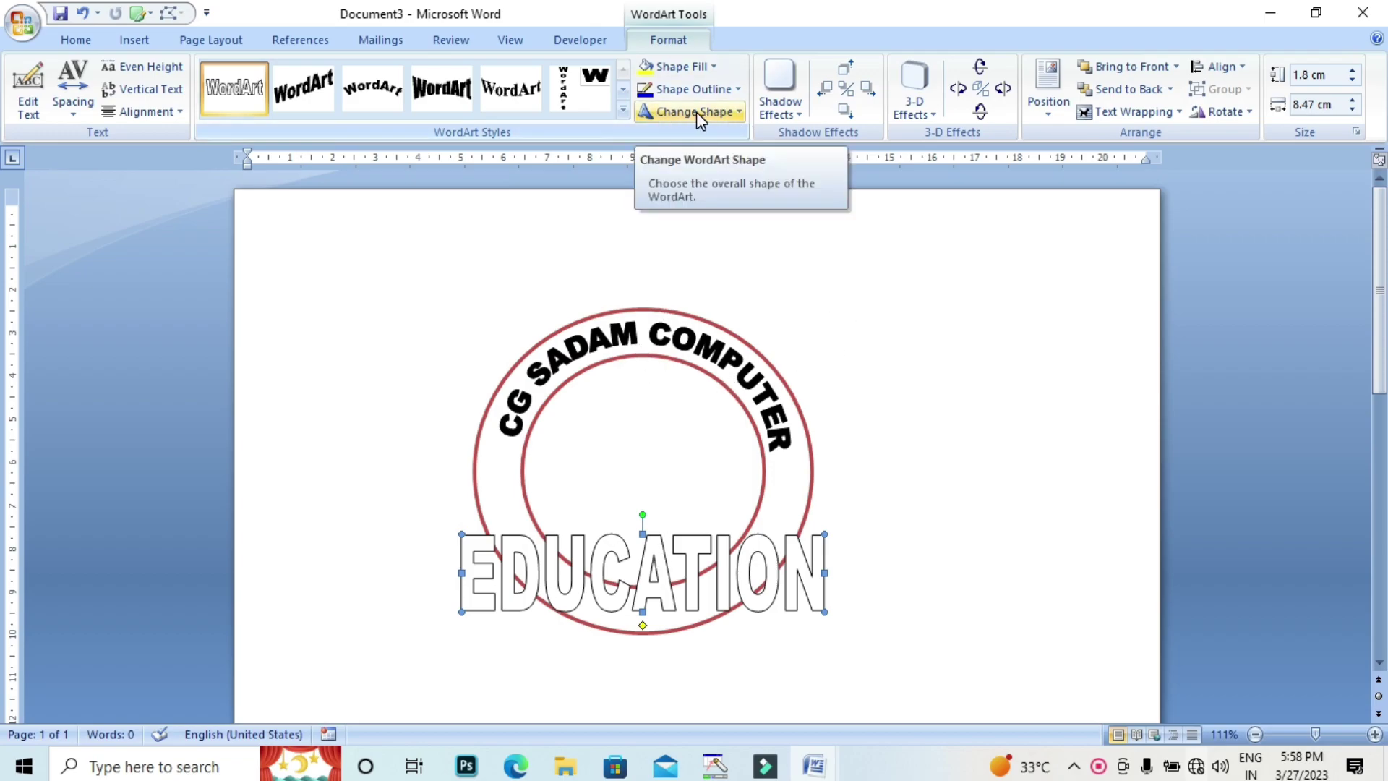
Step: Apply the downward arch WordArt shape to EDUCATION
left_click(739, 112)
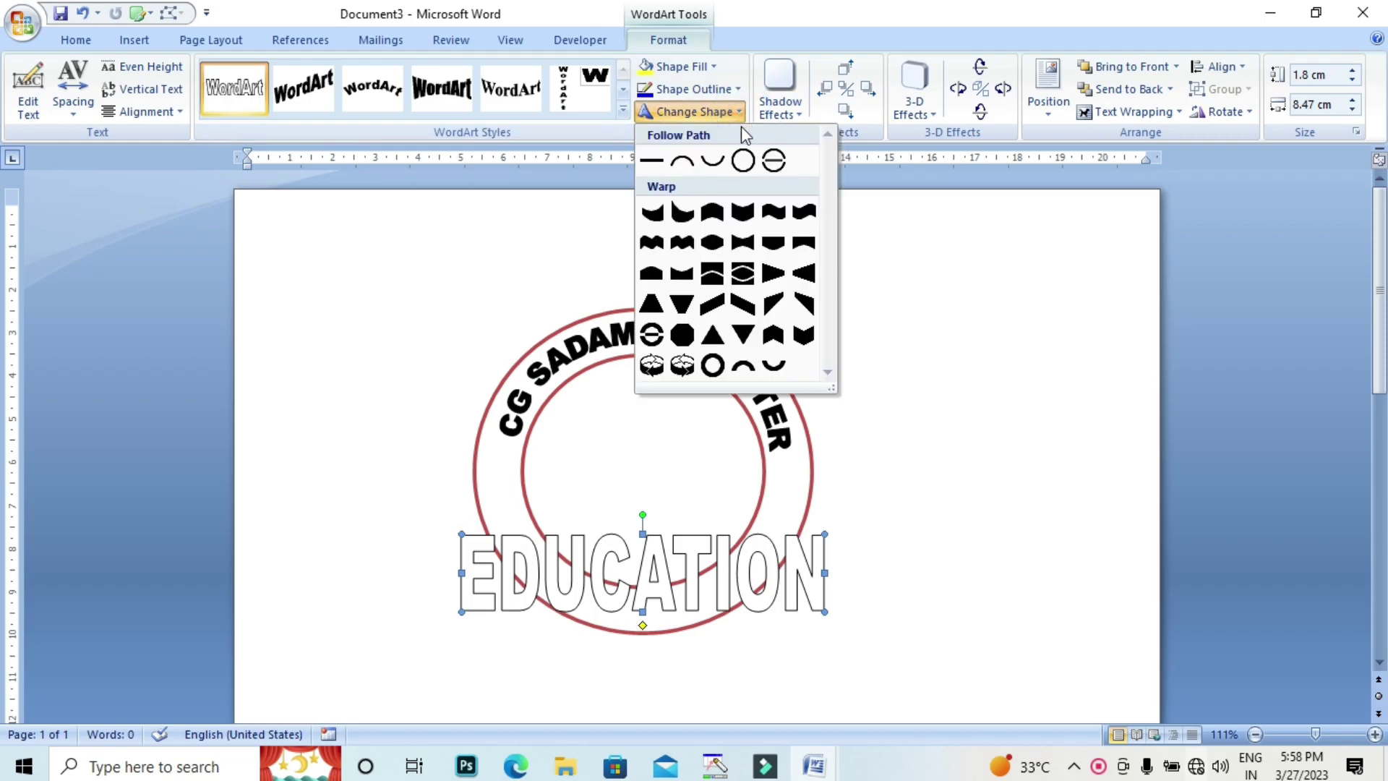
left_click(716, 158)
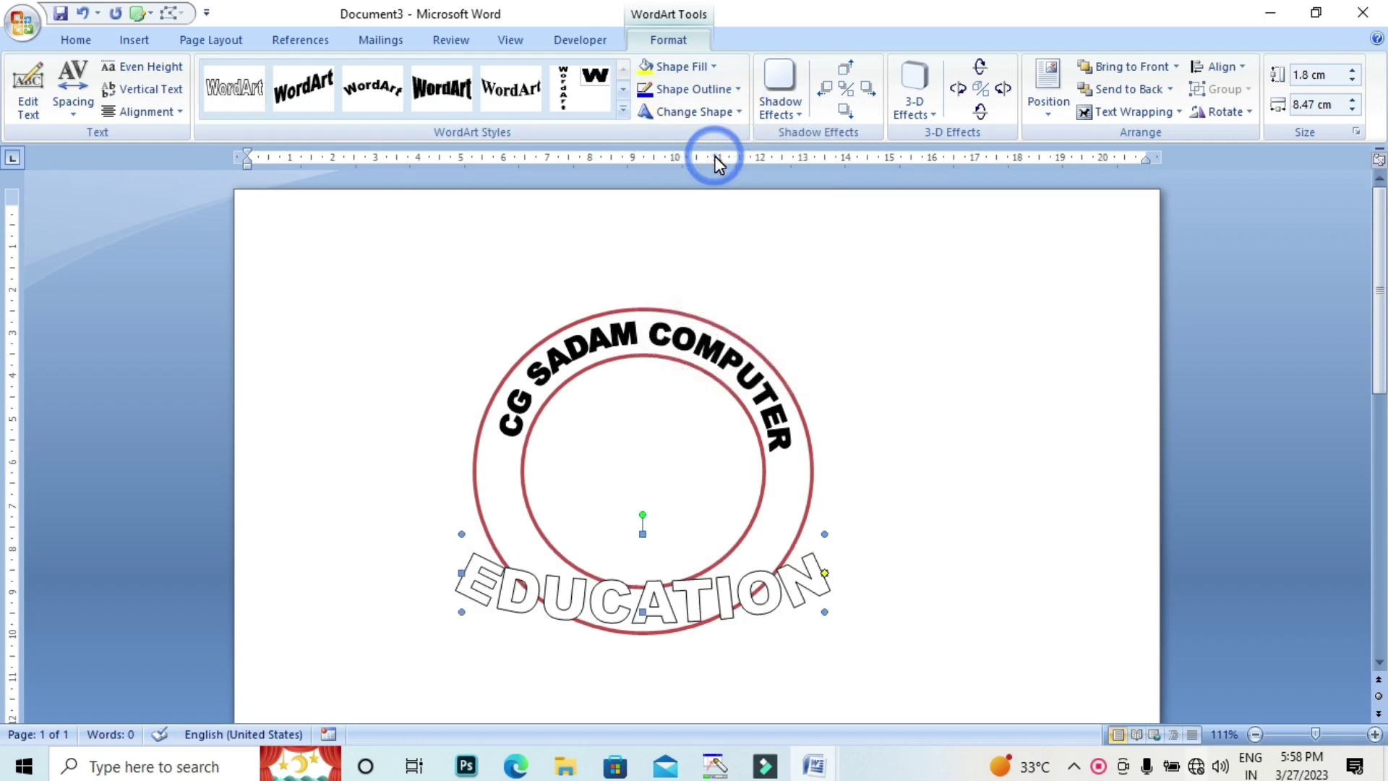
left_click(738, 113)
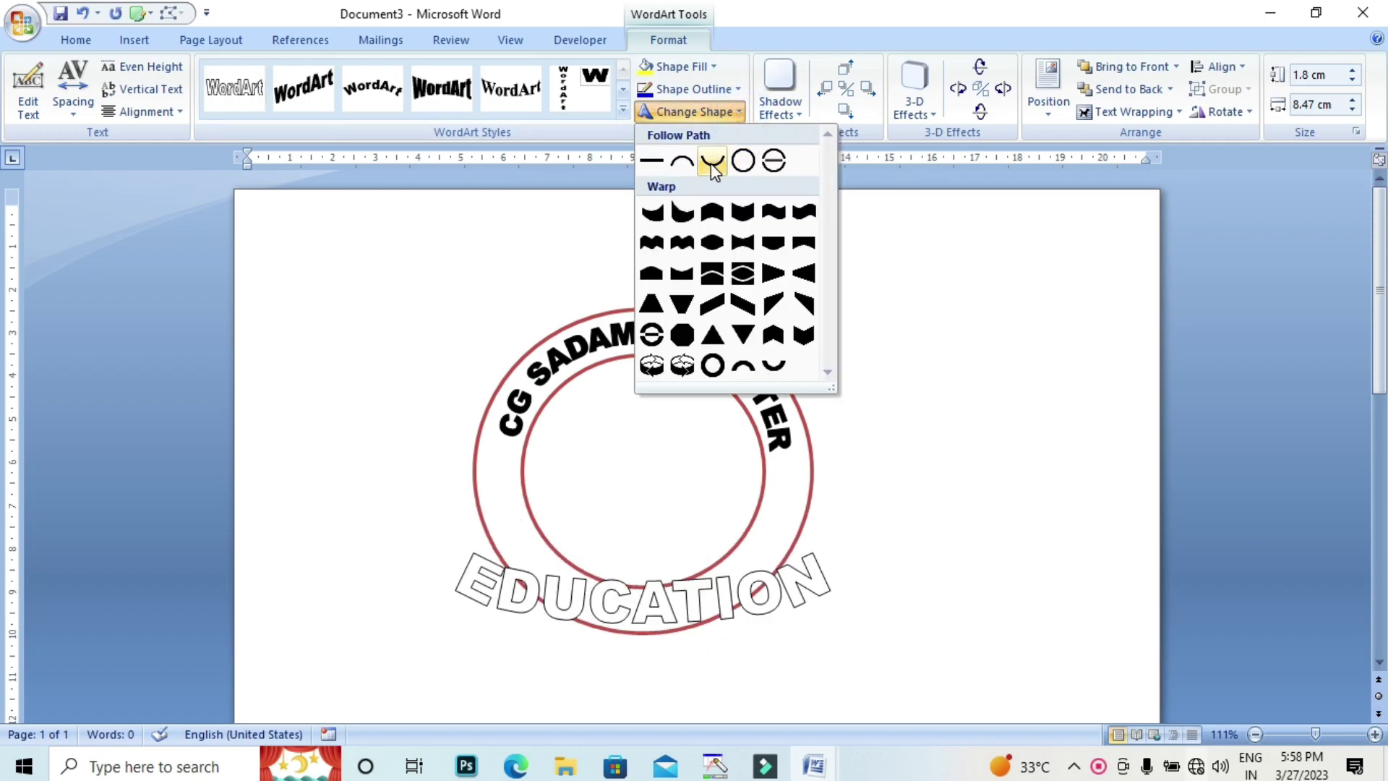
left_click(712, 164)
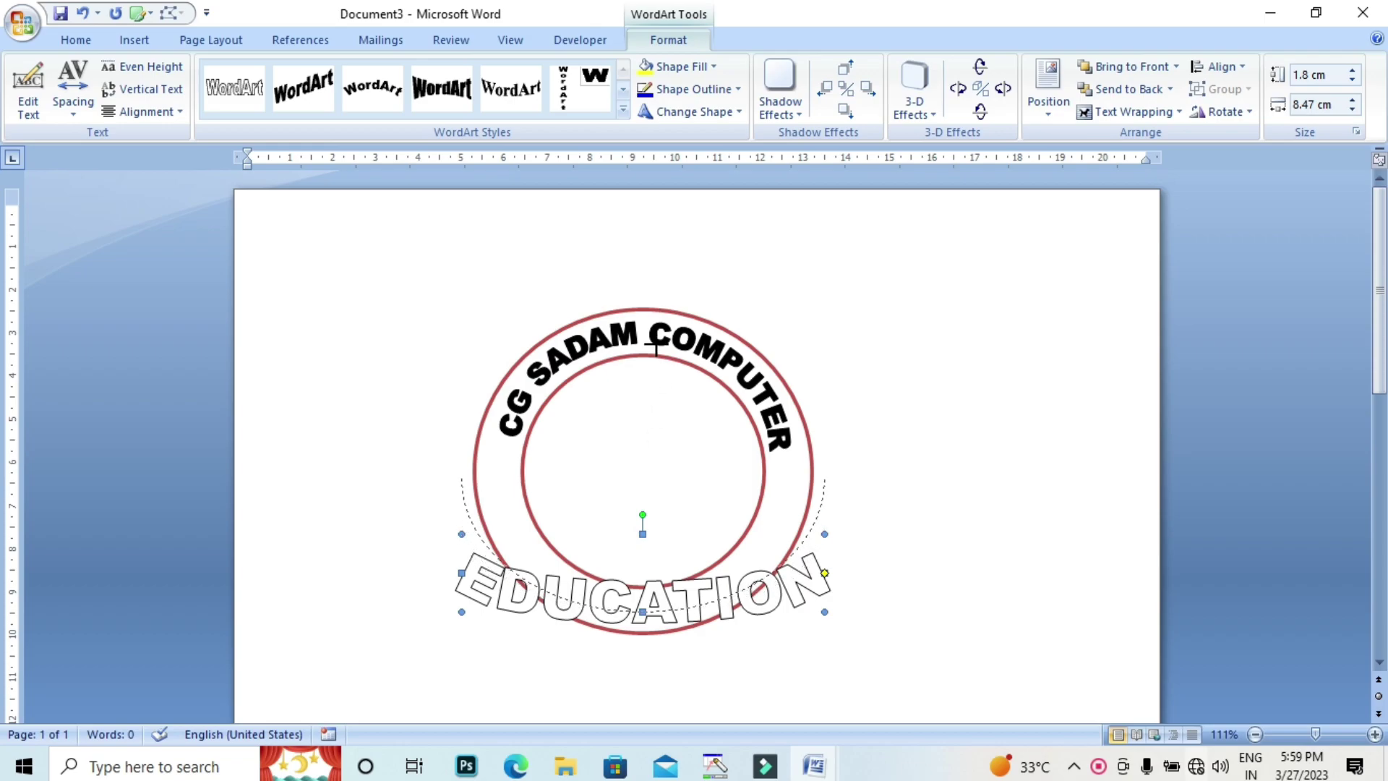
Step: Narrow and flatten the EDUCATION arc so it curves around the ring's bottom
left_click_drag(657, 325, 659, 330)
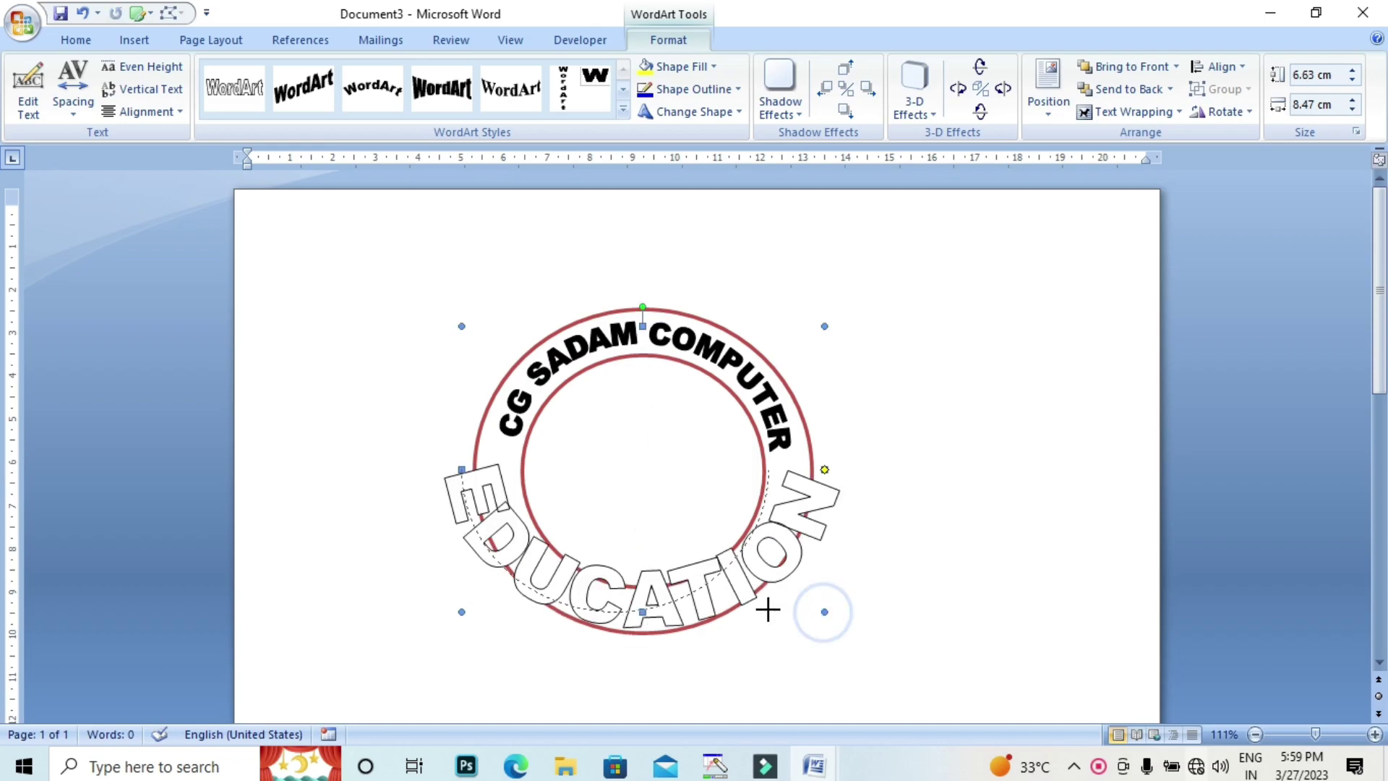
left_click_drag(822, 613, 758, 611)
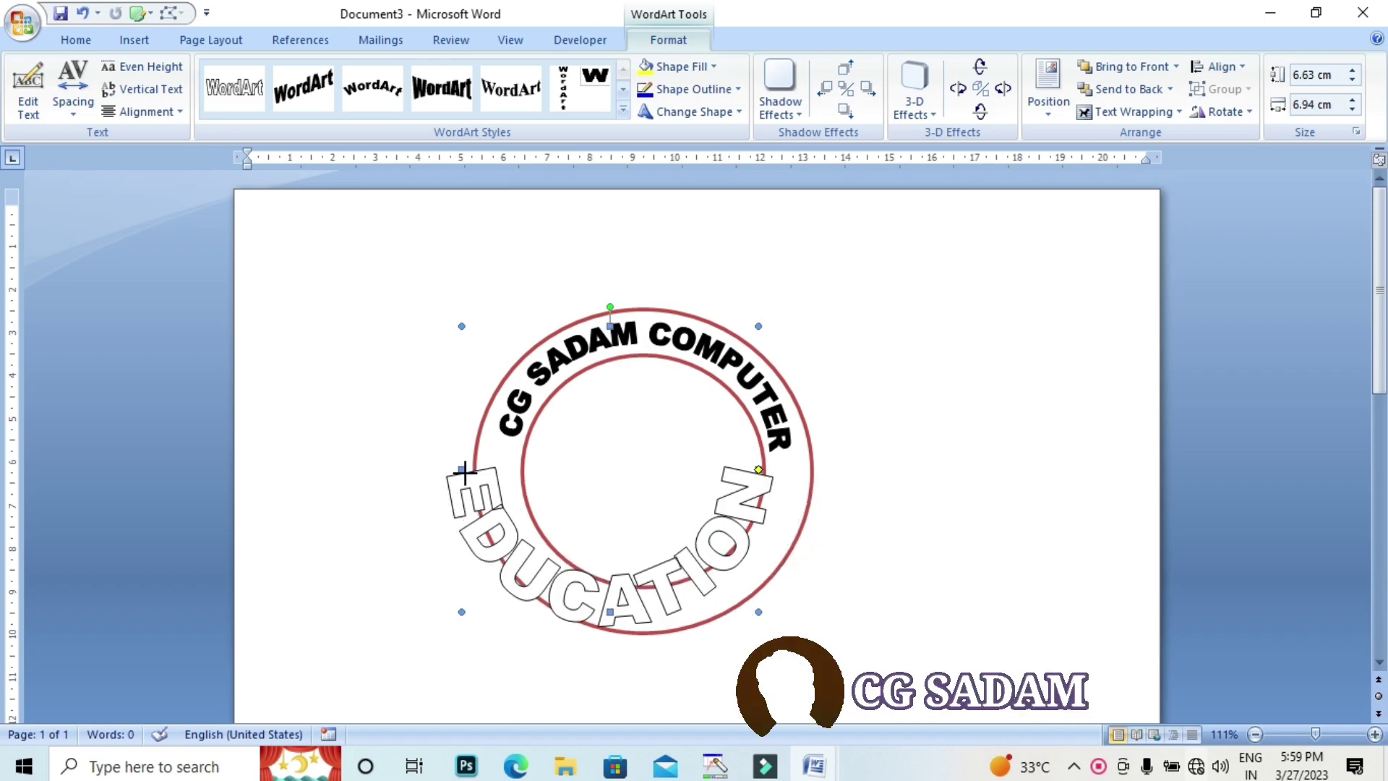
left_click_drag(444, 468, 479, 468)
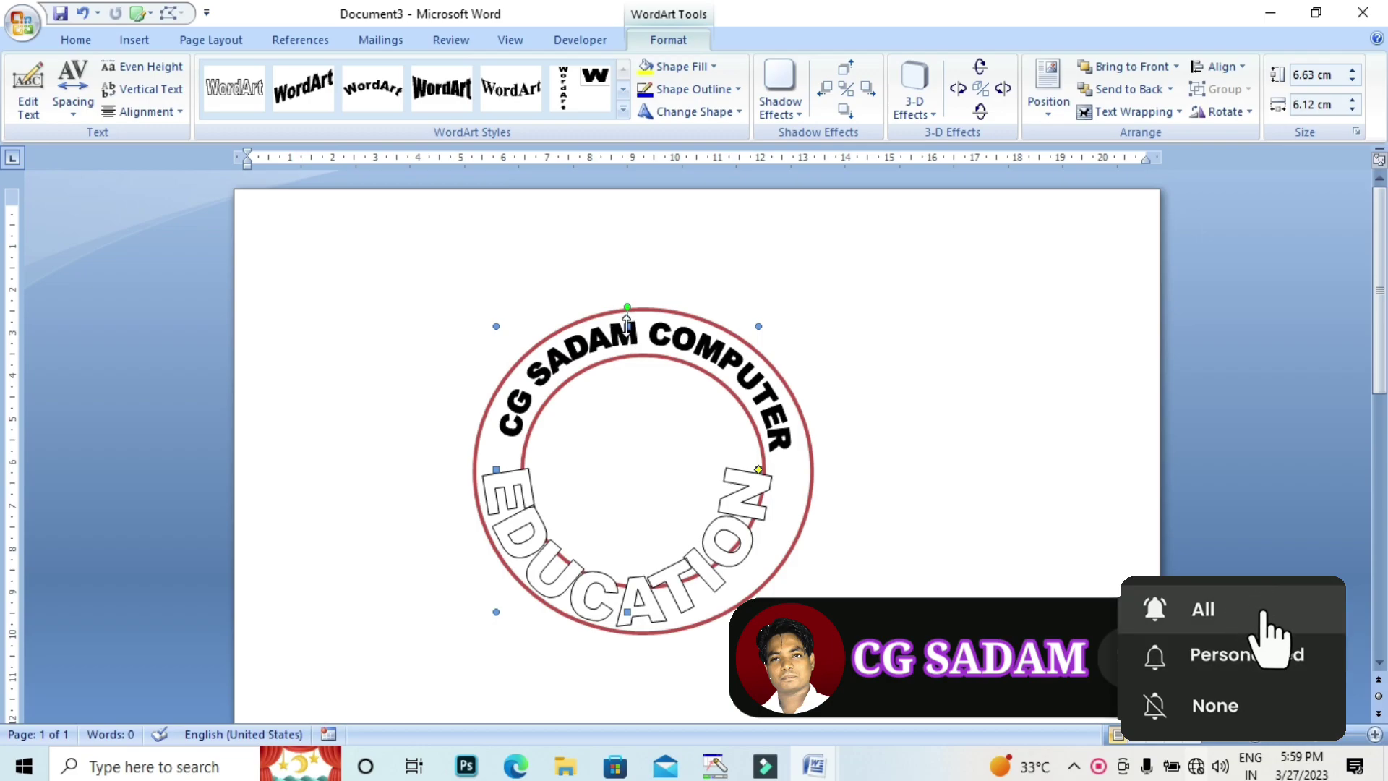
left_click_drag(629, 326, 630, 387)
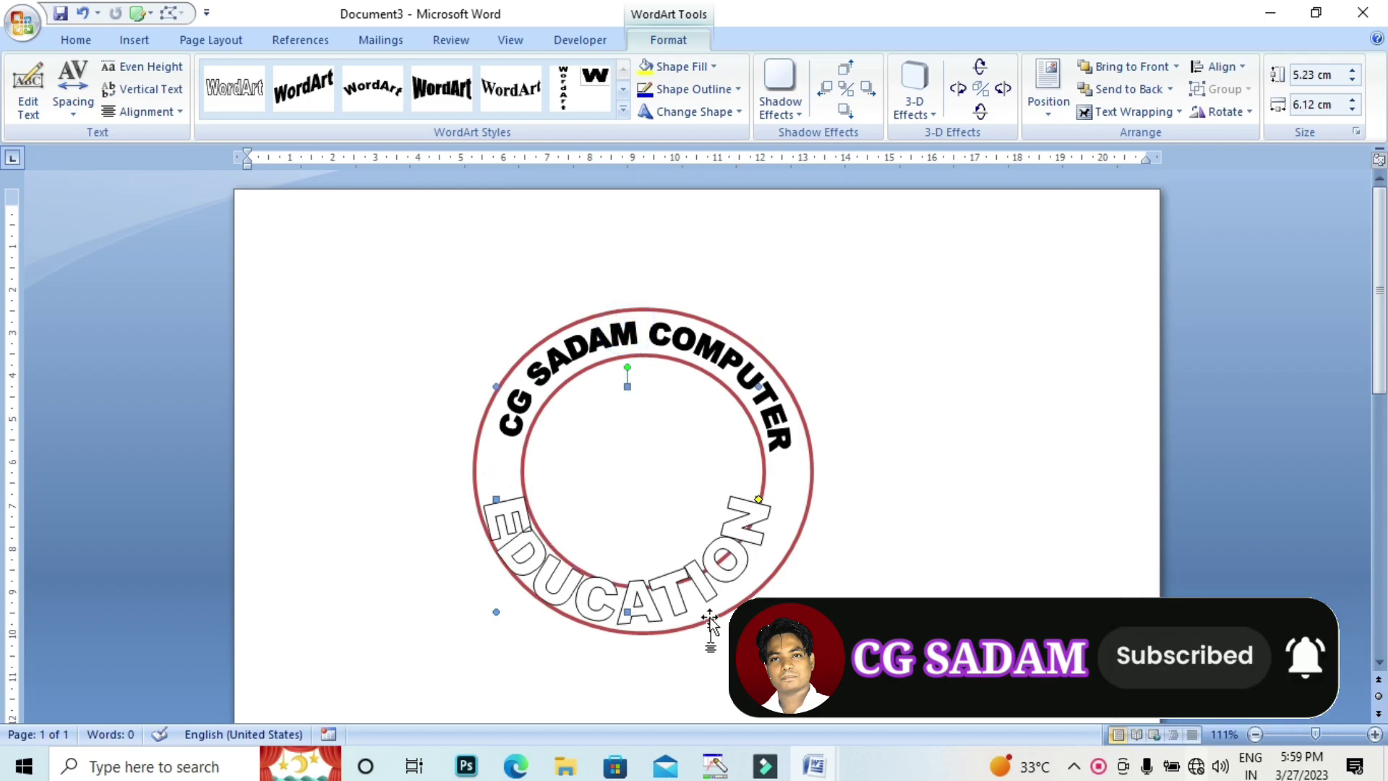
left_click_drag(698, 583, 707, 583)
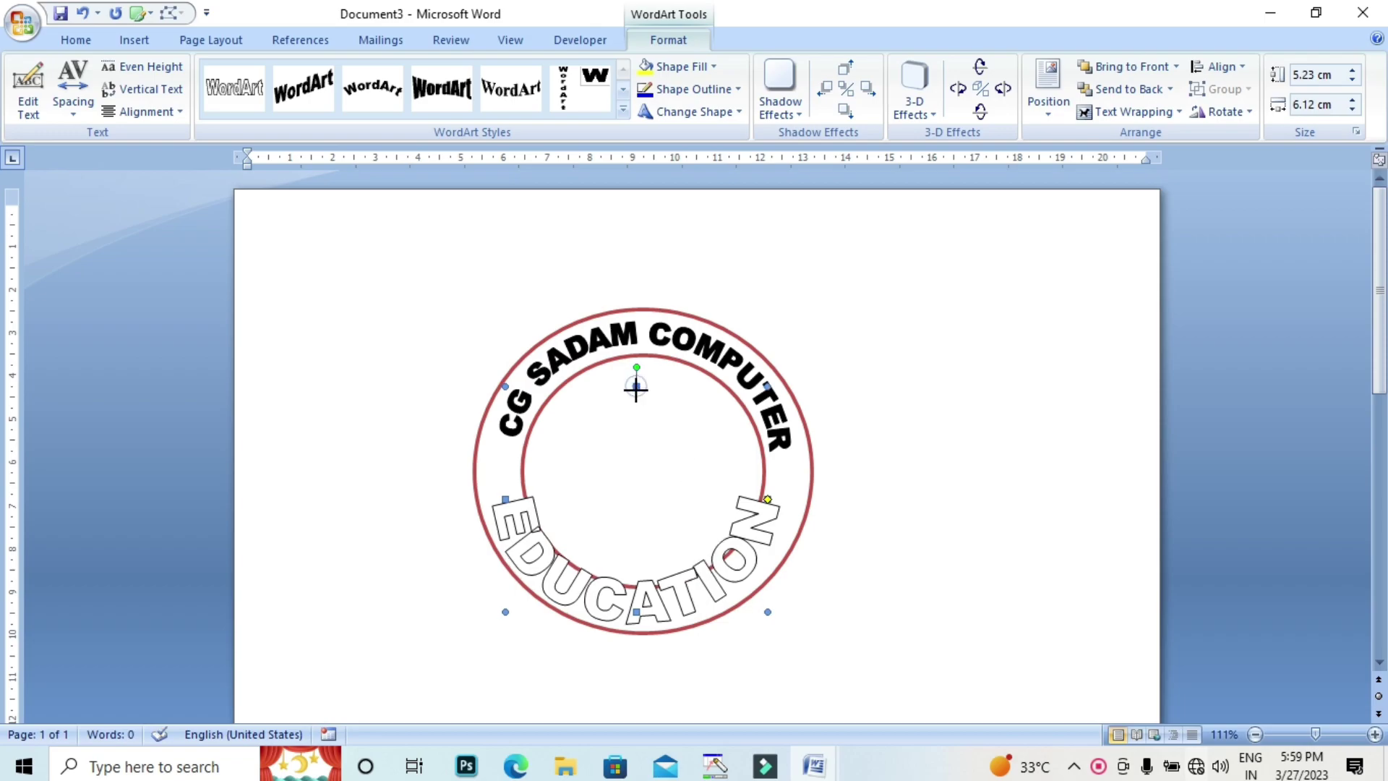
left_click_drag(637, 388, 636, 433)
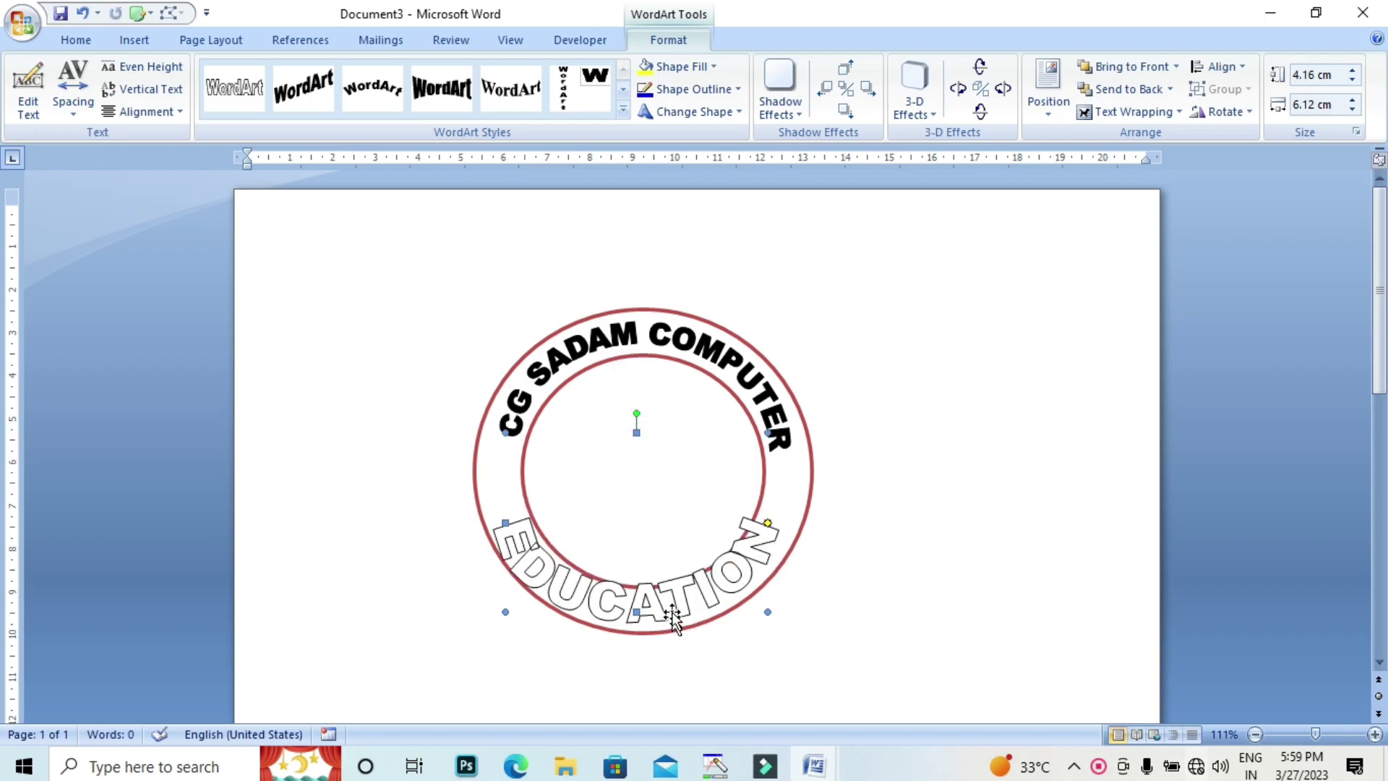
left_click_drag(637, 433, 636, 474)
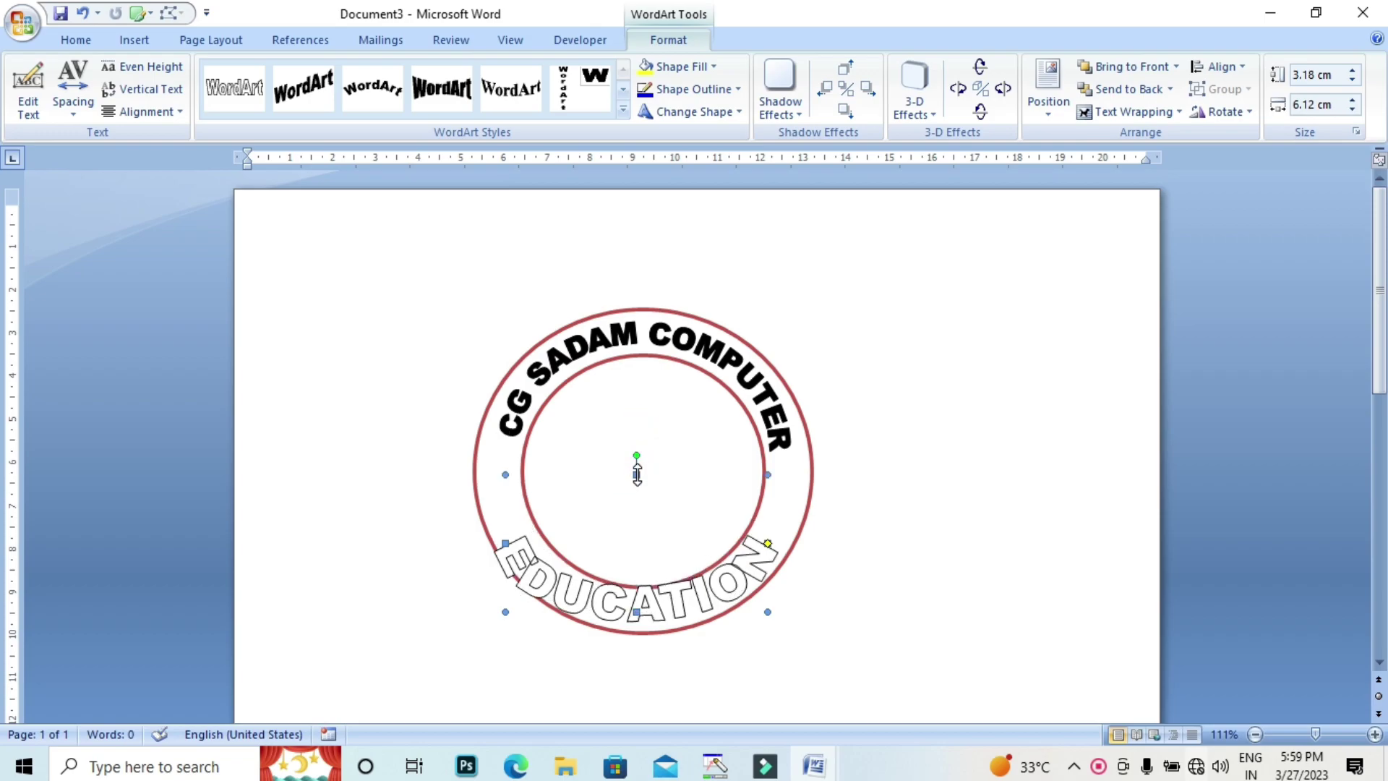
left_click_drag(637, 474, 636, 425)
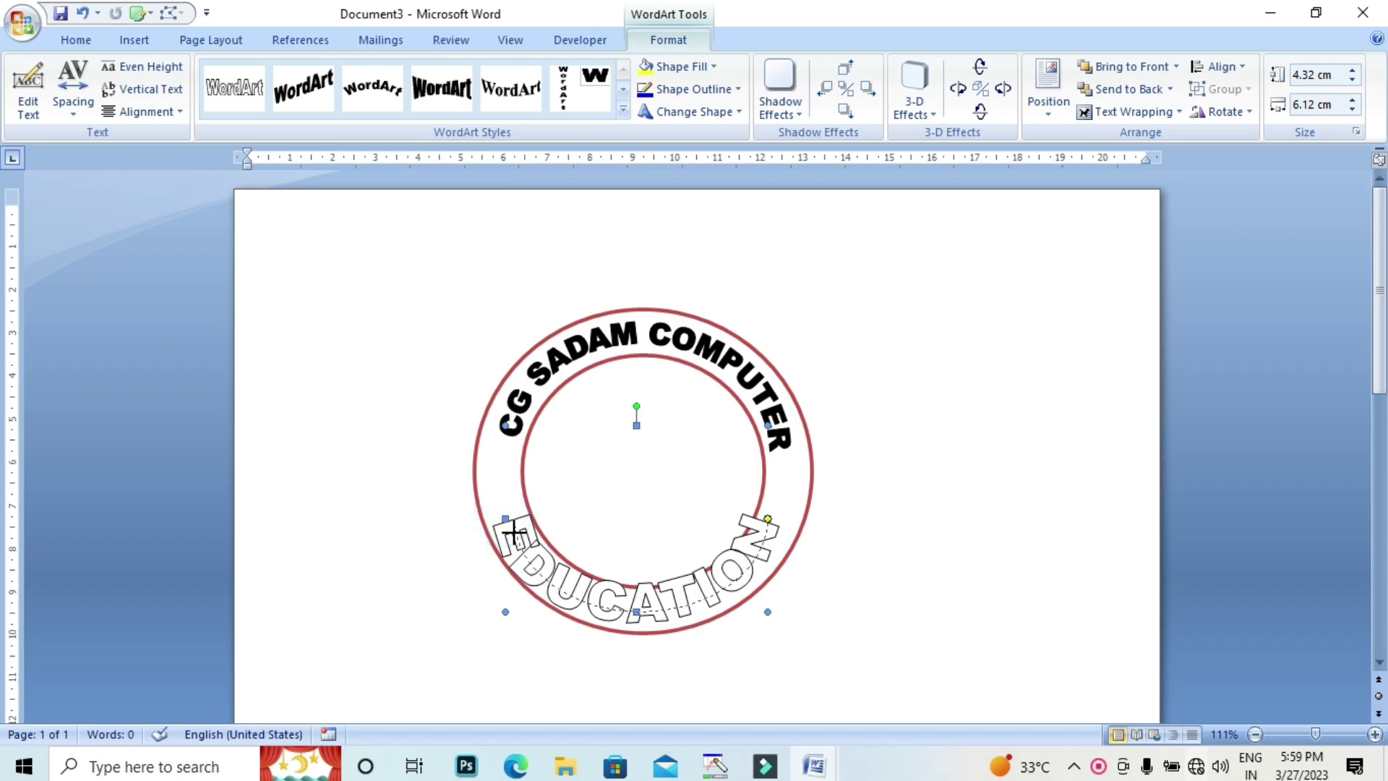
left_click_drag(501, 516, 514, 518)
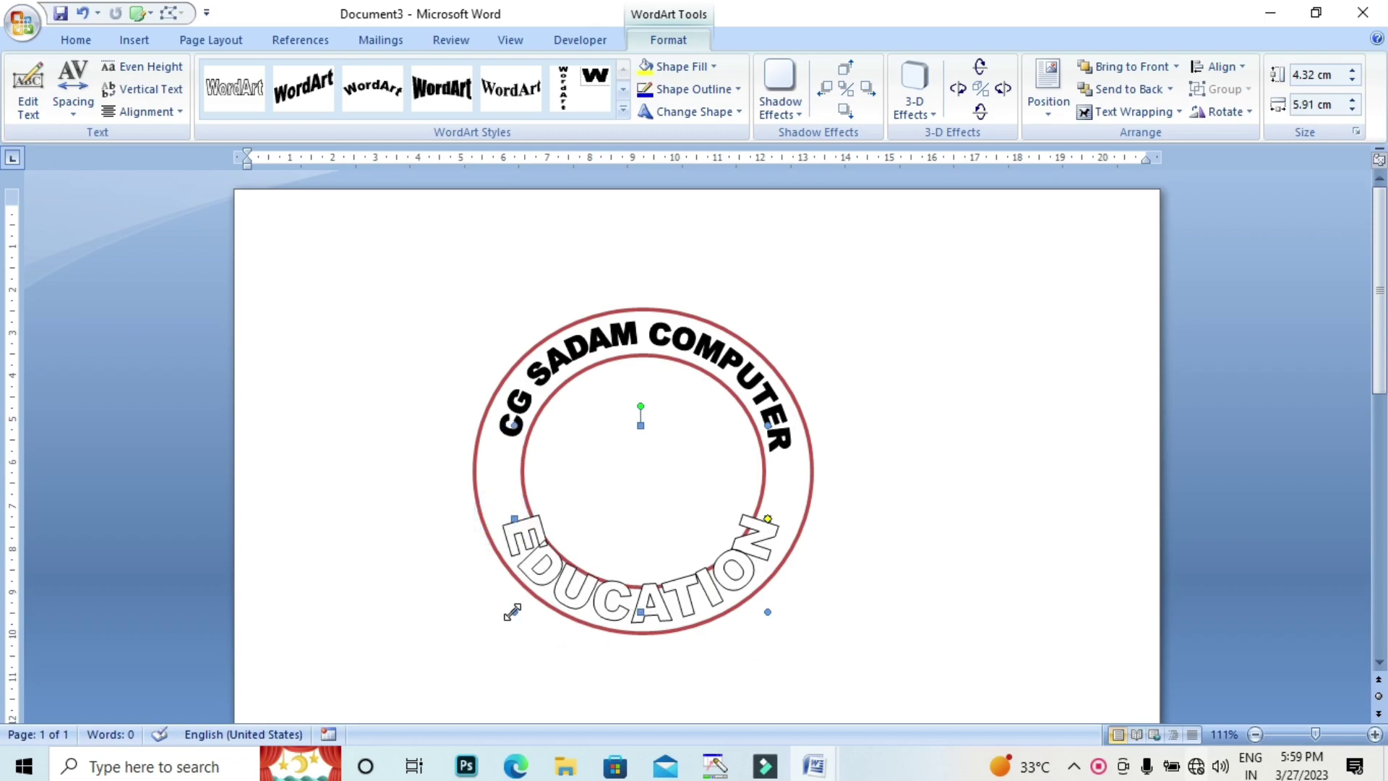
left_click_drag(512, 611, 536, 604)
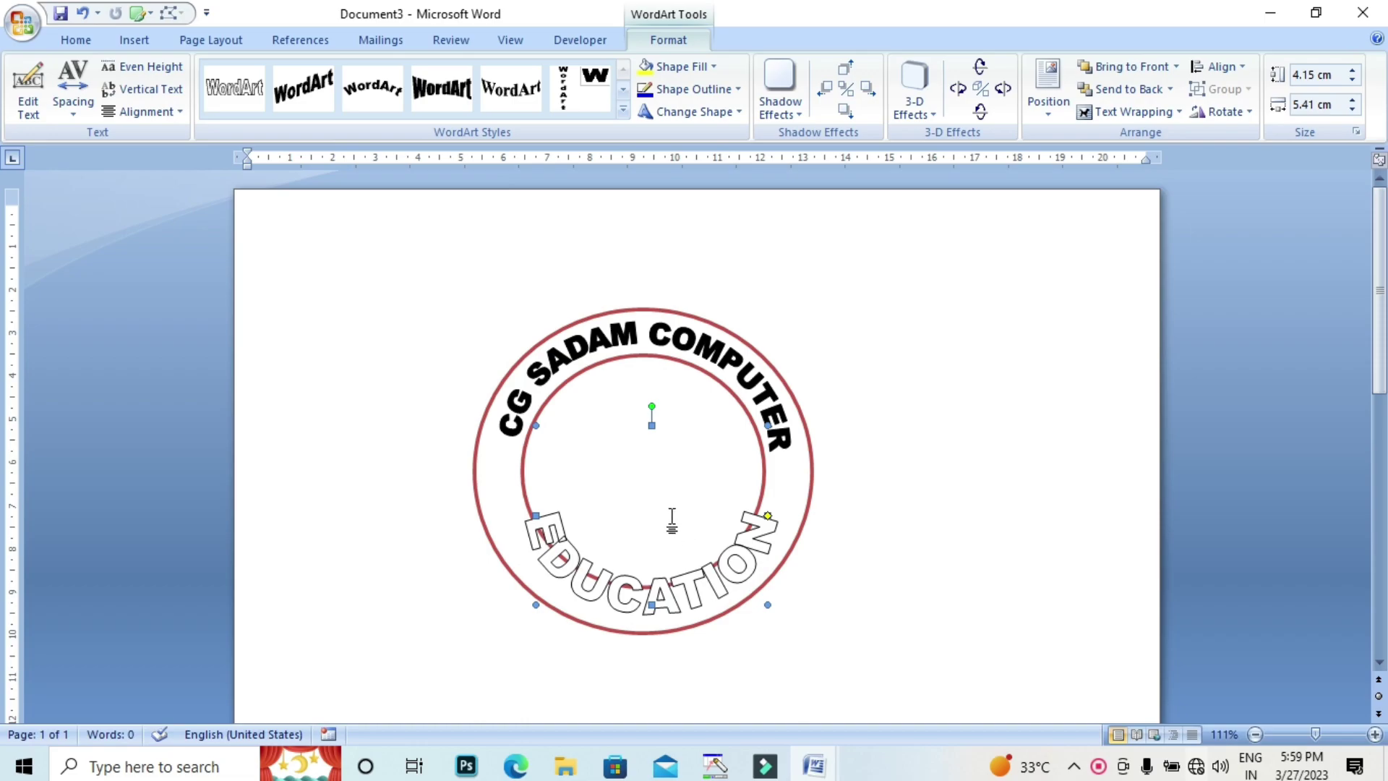
Step: Fine-tune EDUCATION to 2.8 × 5.48 cm, rotate it slightly, and nudge it into the bottom band
key("Down")
key("Down")
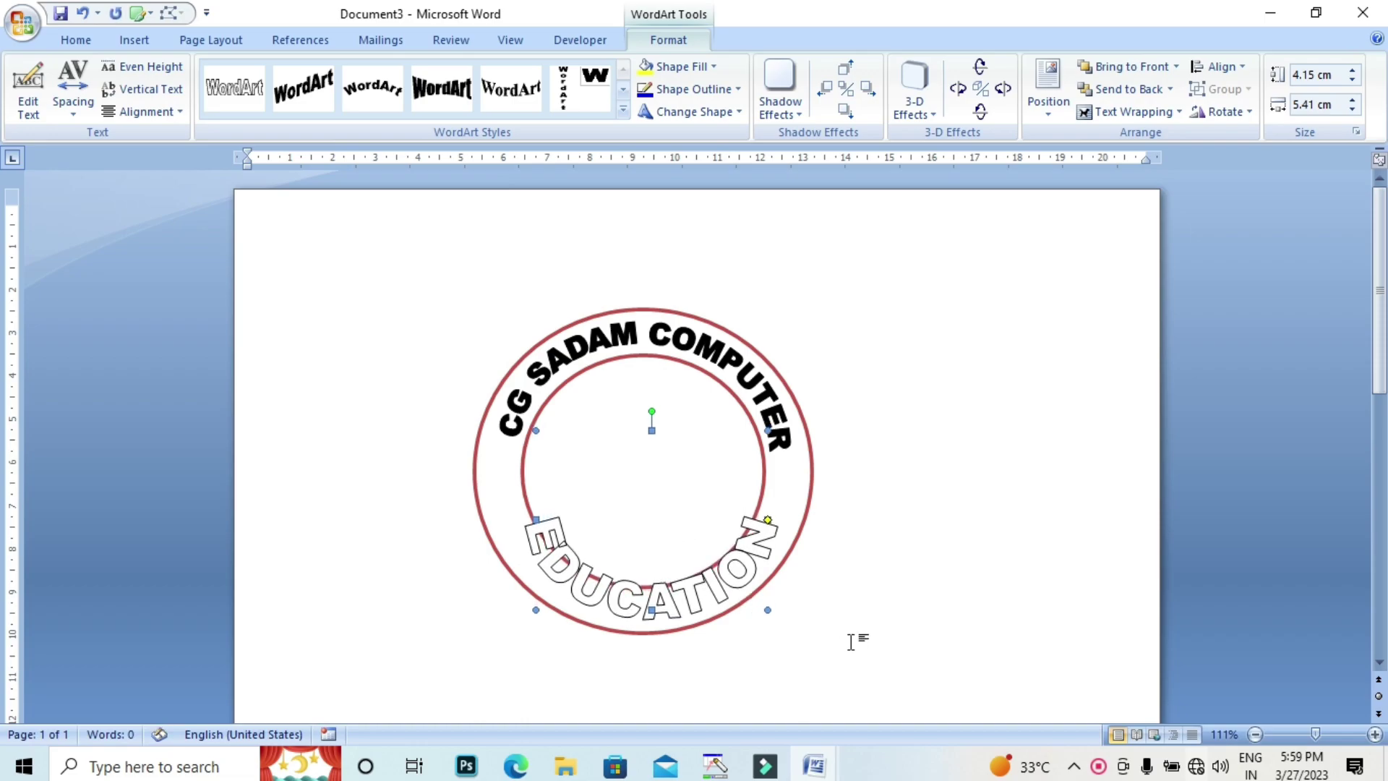
key("Down")
key("Down")
key("Down")
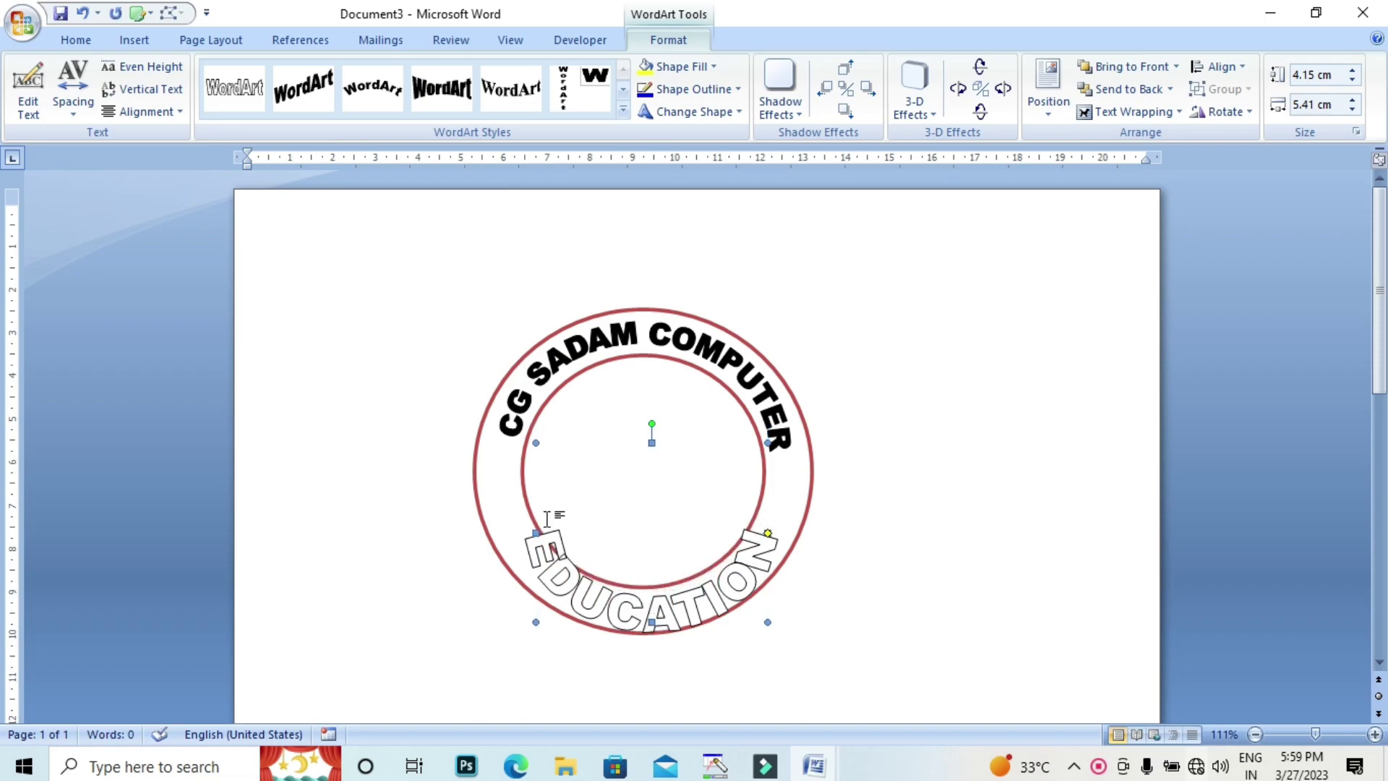
left_click_drag(535, 442, 521, 473)
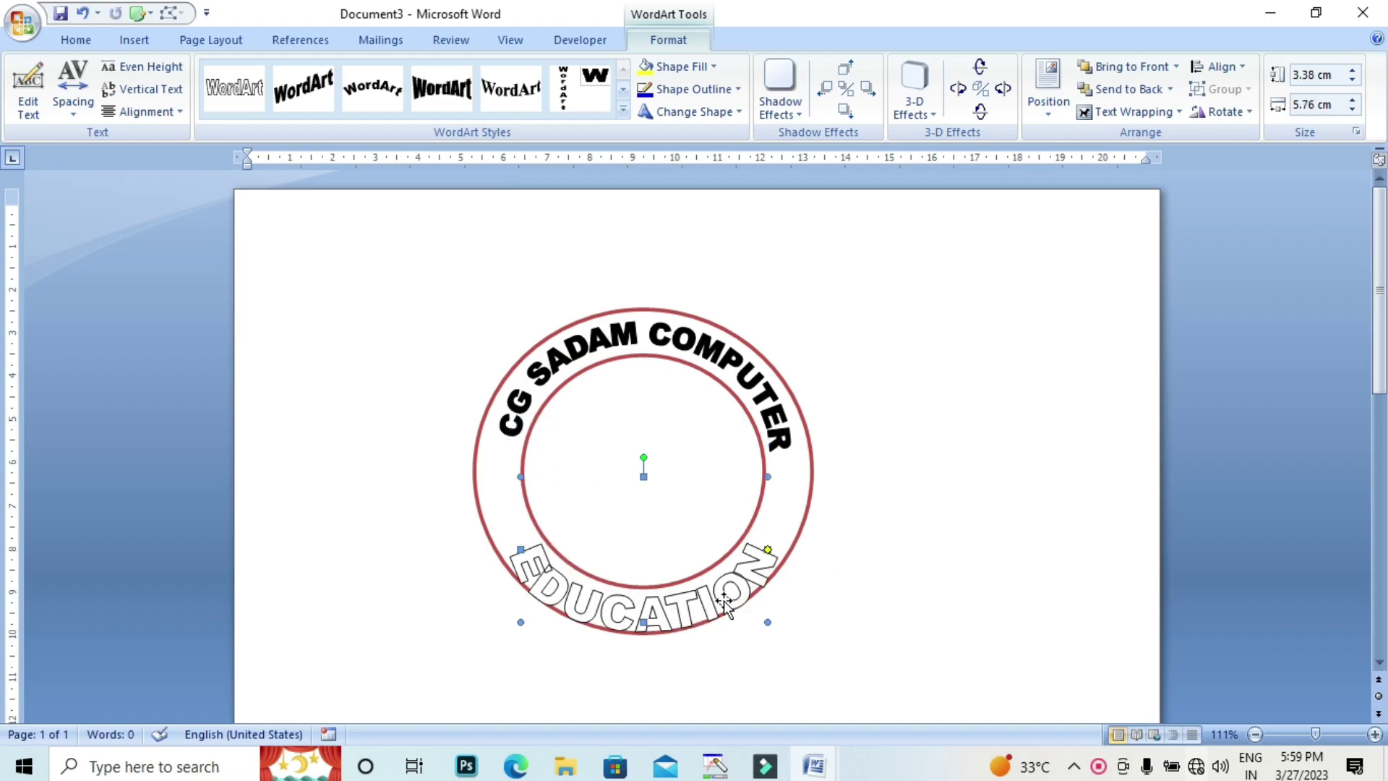
left_click_drag(646, 478, 645, 487)
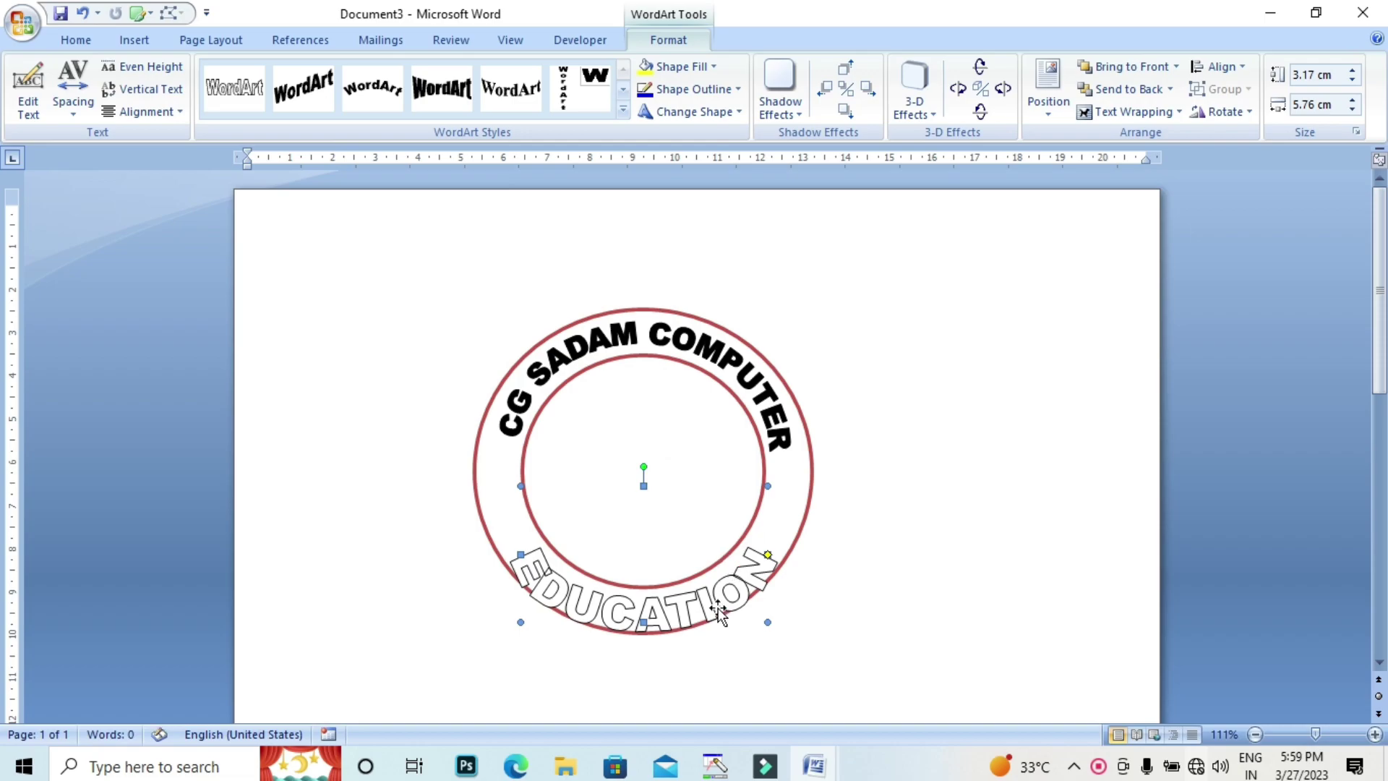
left_click_drag(718, 611, 663, 621)
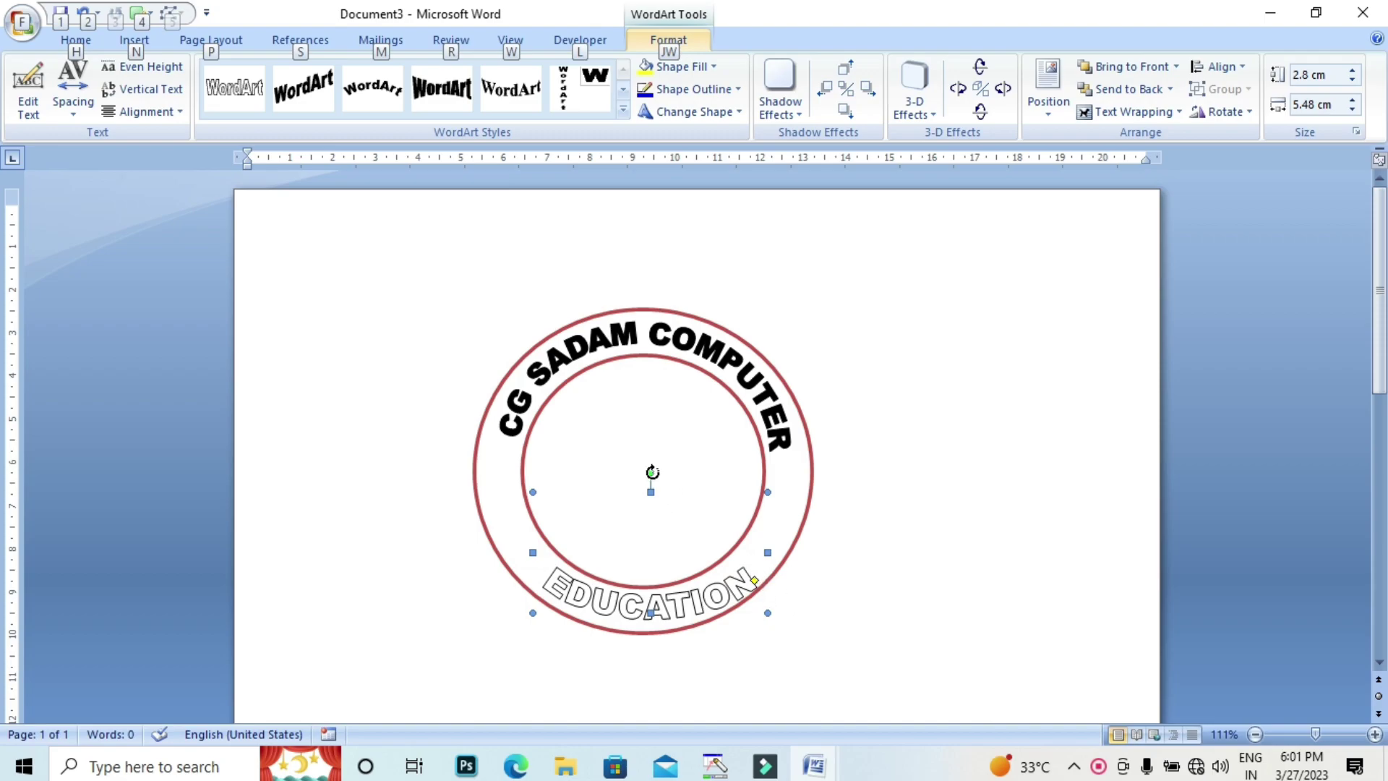
left_click_drag(652, 472, 651, 471)
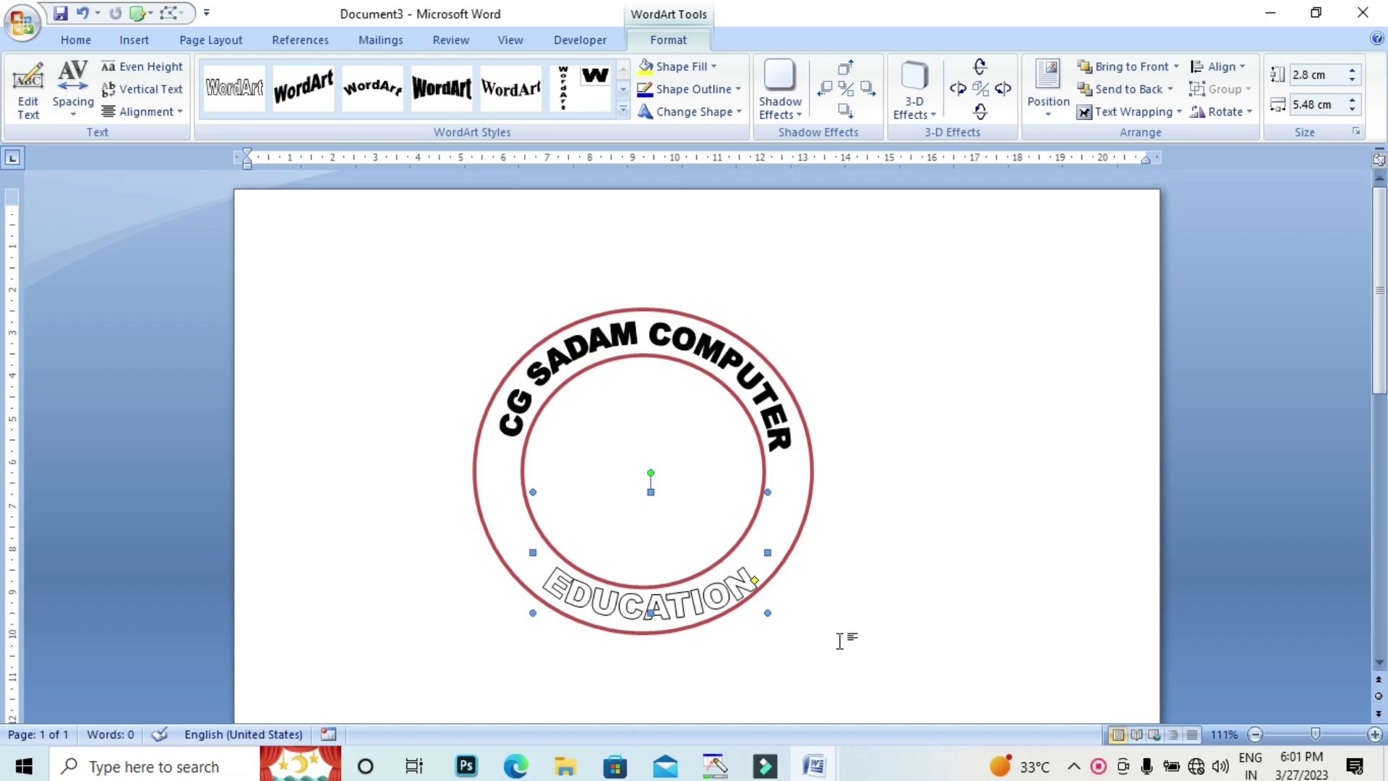
key("Left")
key("Left")
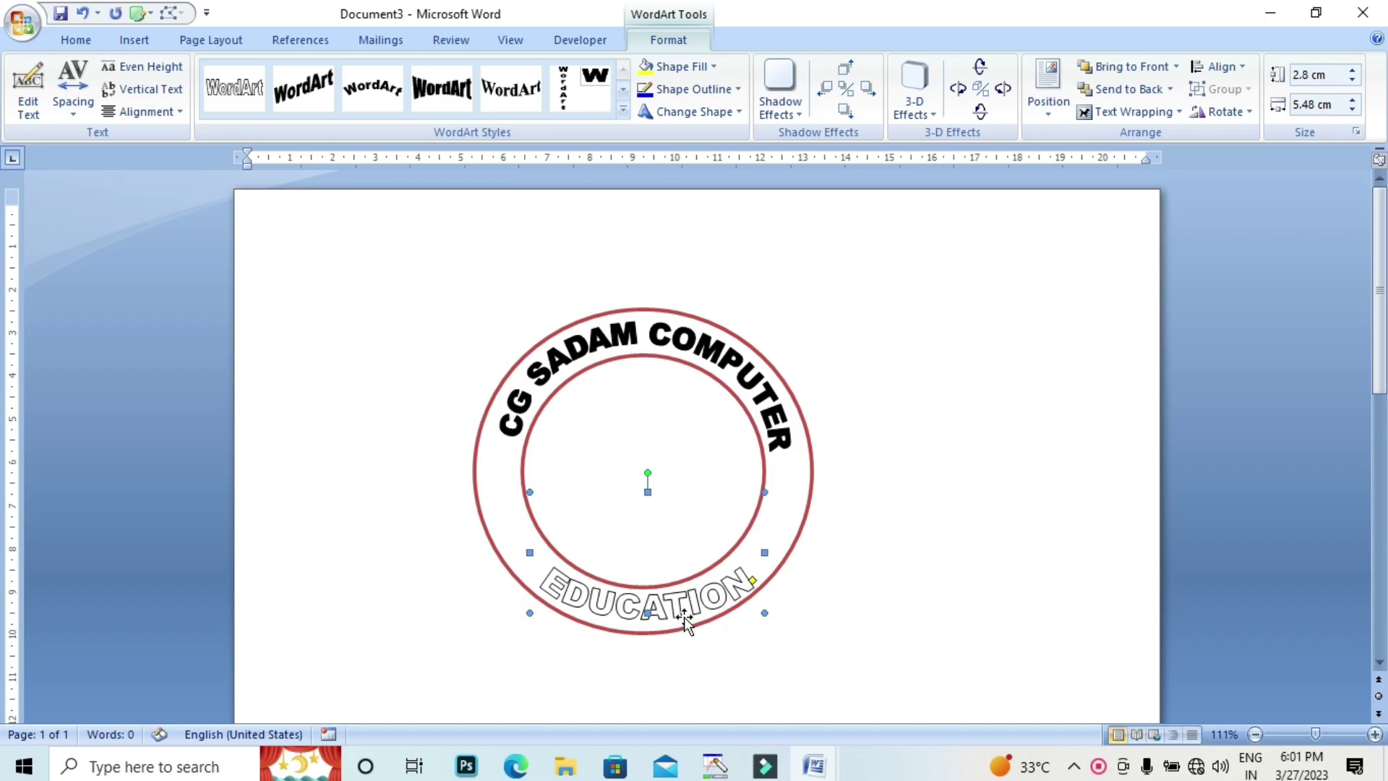
key("Left")
key("Left")
key("Left")
key("Left")
key("Left")
key("Left")
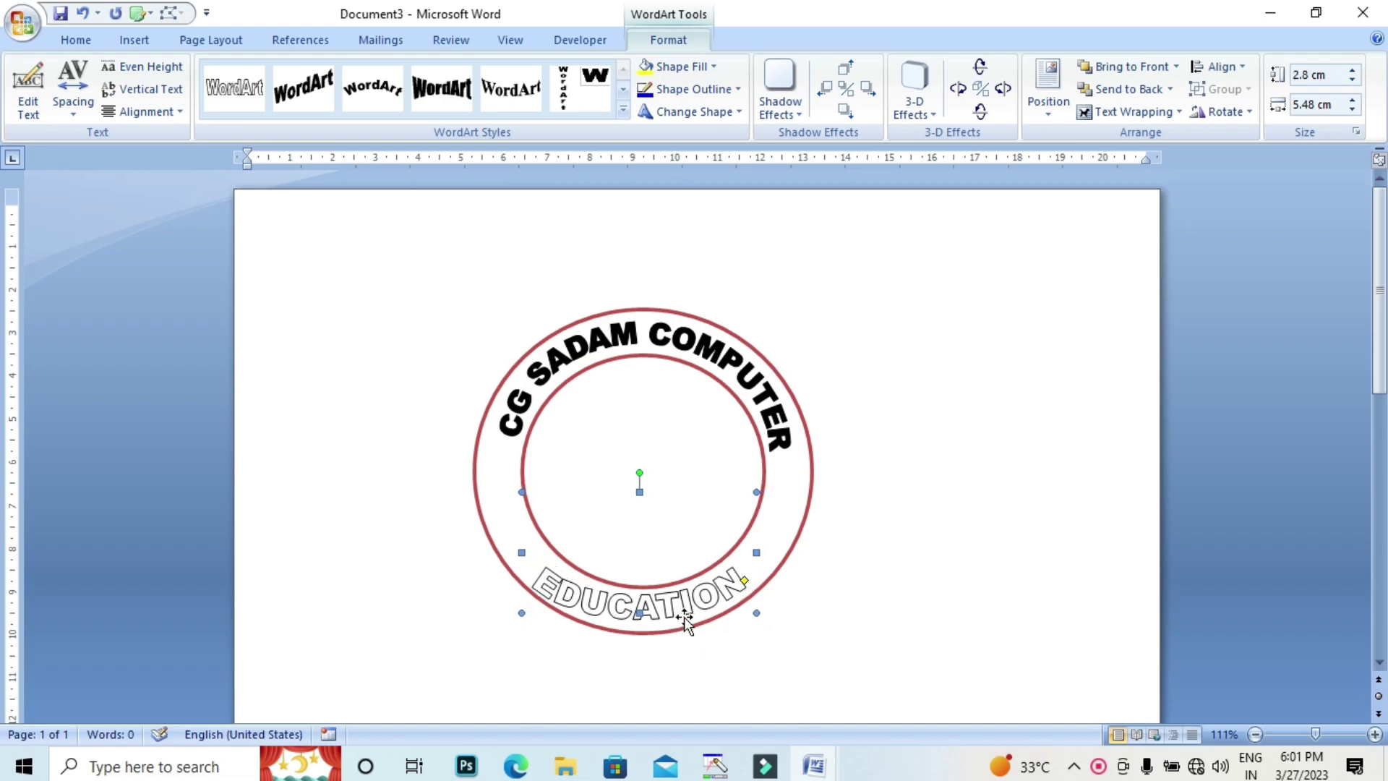
key("Up")
key("Up")
key("Left")
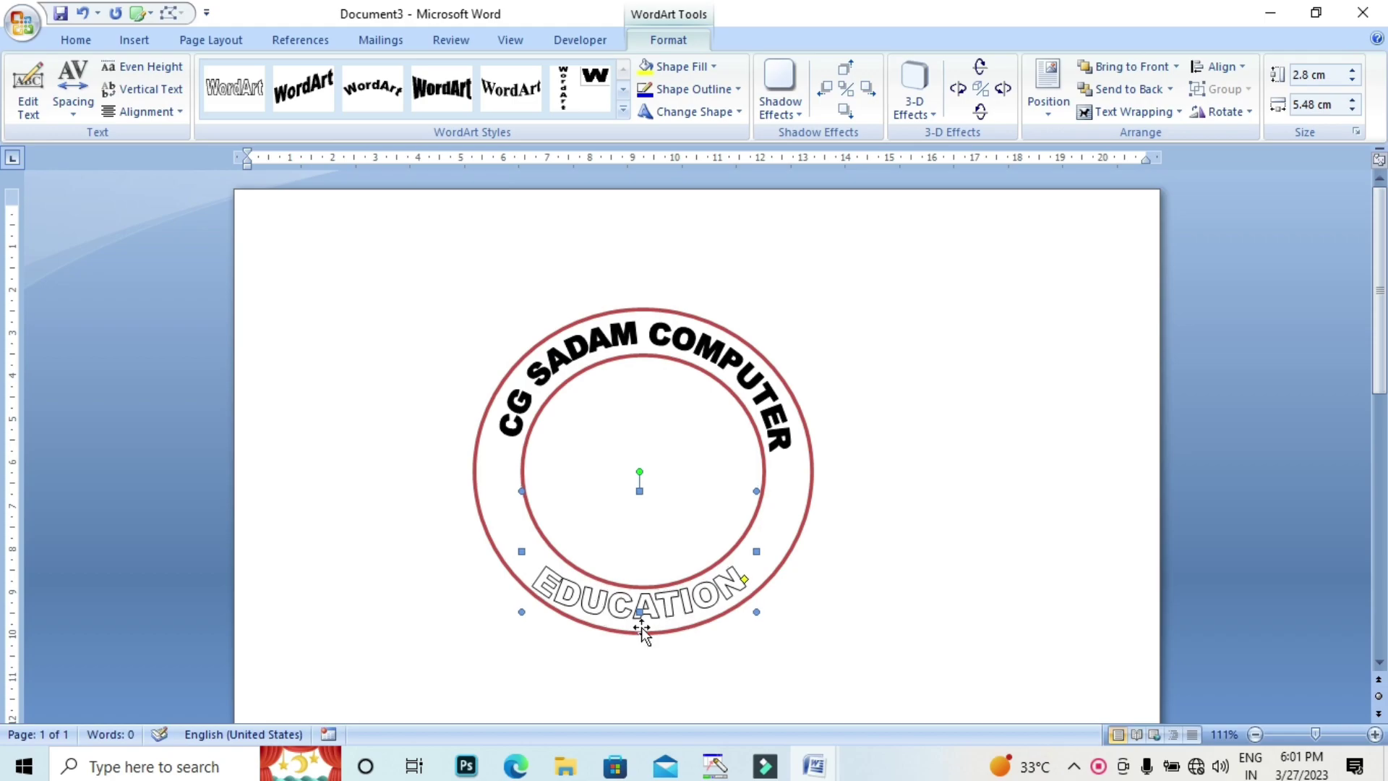
left_click(841, 629)
Step: Fill the EDUCATION WordArt letters dark blue and give them a red outline
left_click(634, 604)
left_click(707, 66)
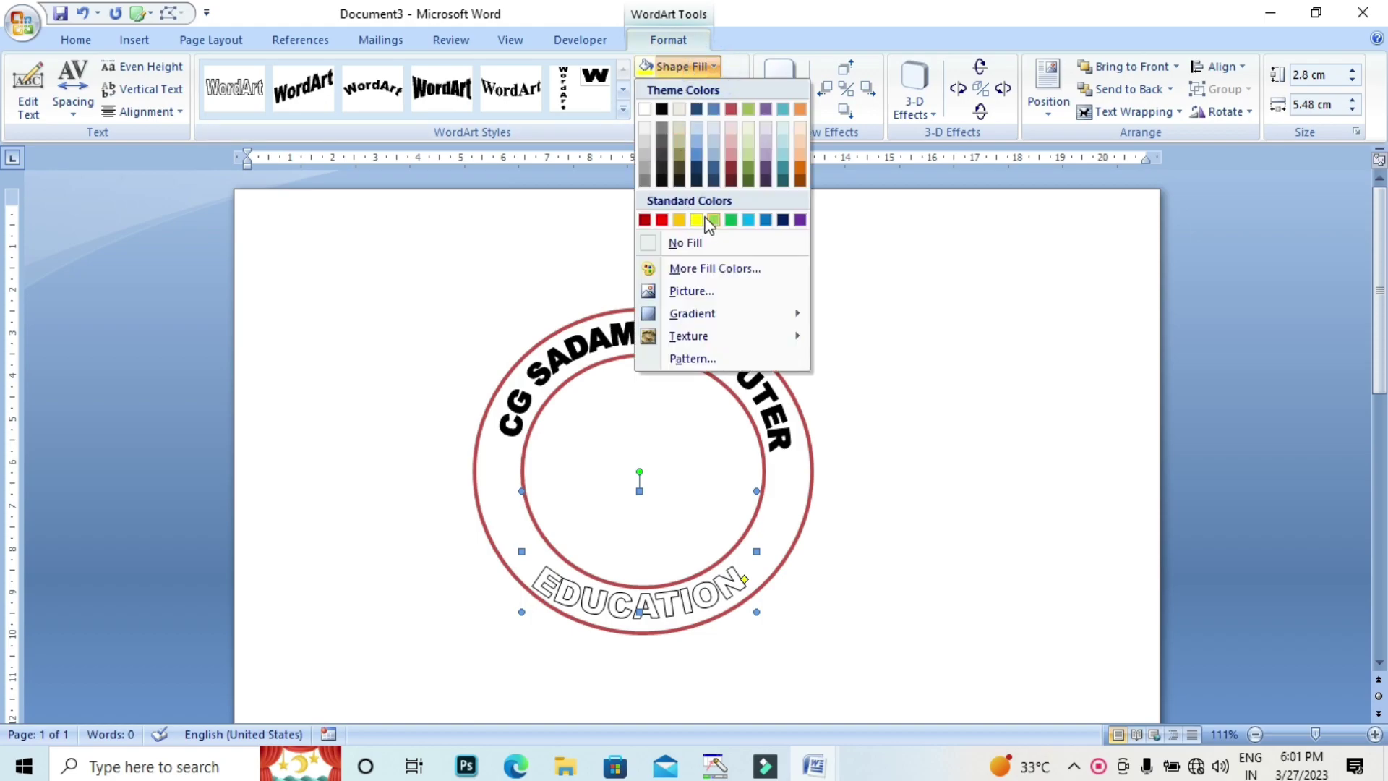
left_click(782, 220)
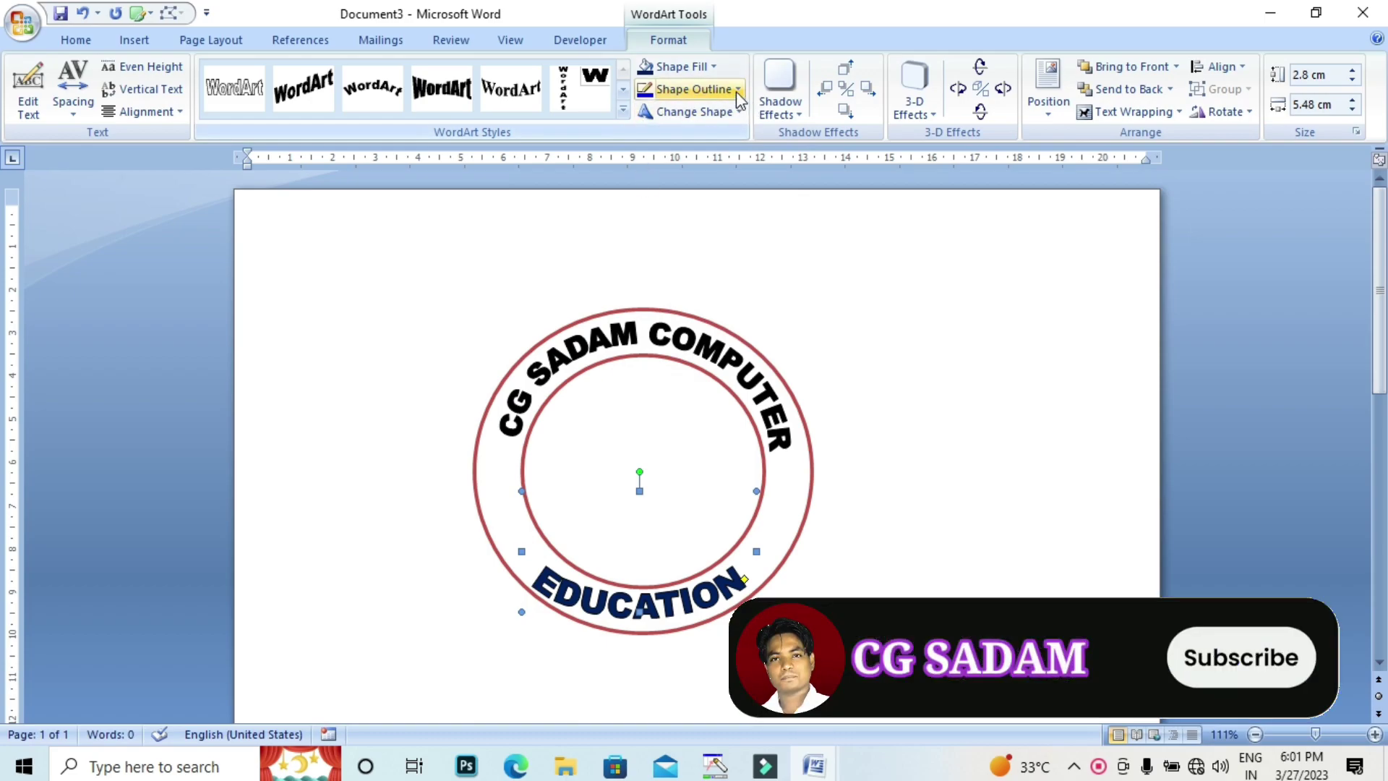
left_click(737, 89)
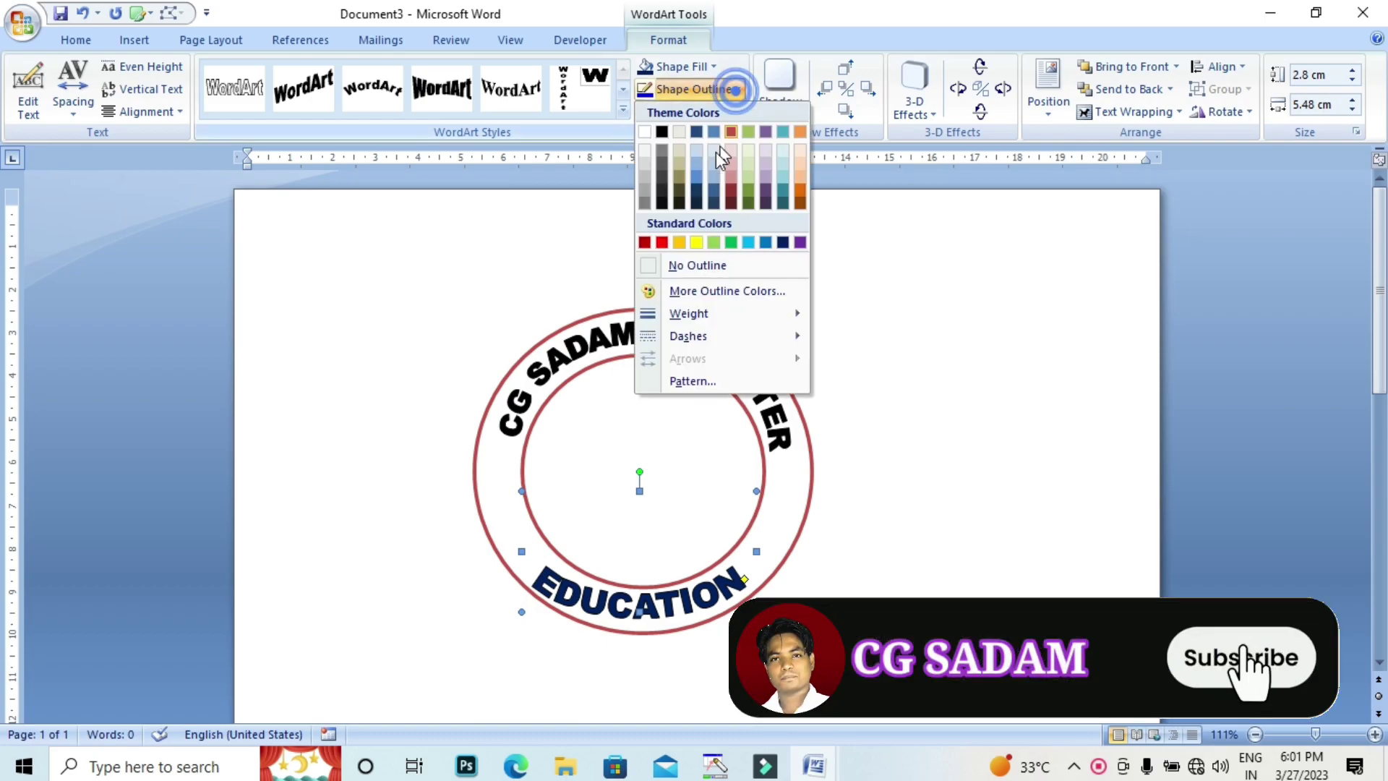
left_click(659, 244)
left_click(497, 511)
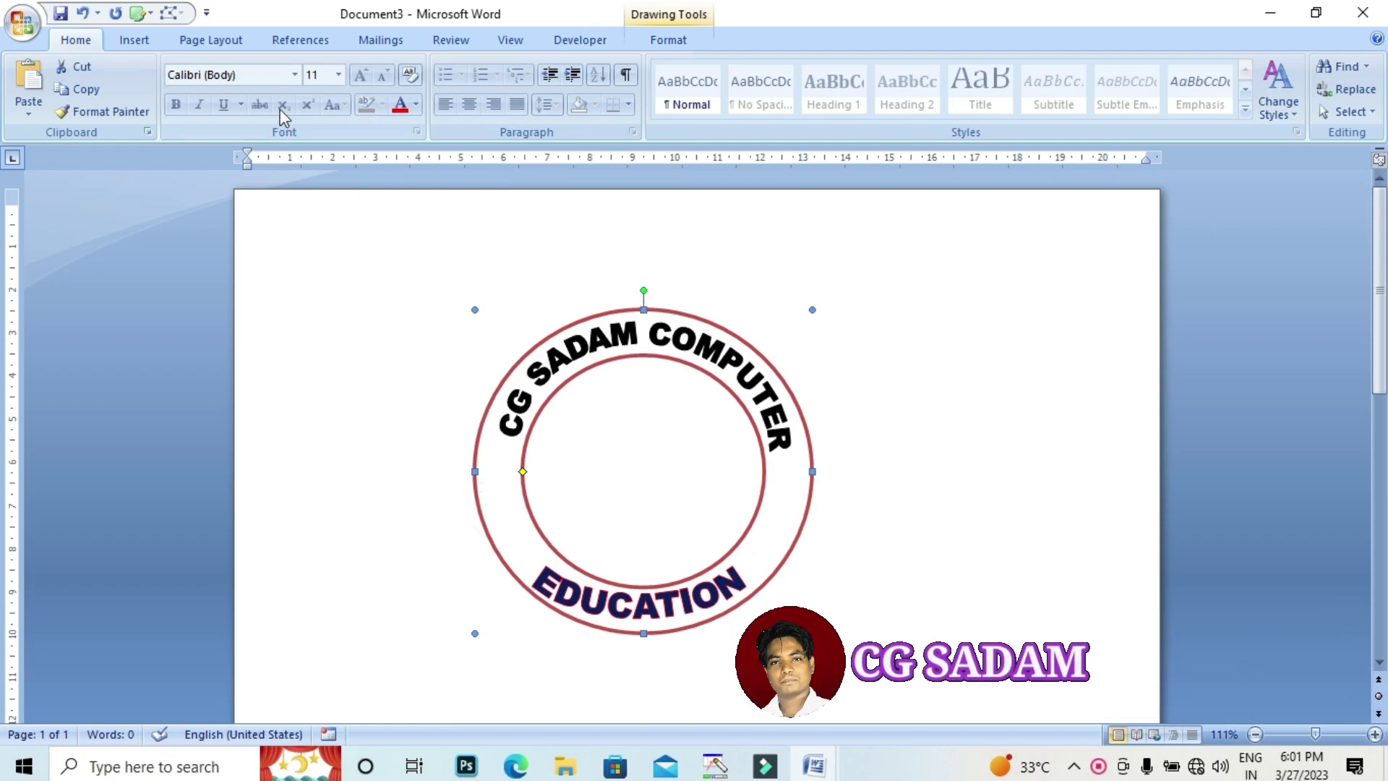
Step: Draw a five-point star on the left side of the ring
left_click(138, 41)
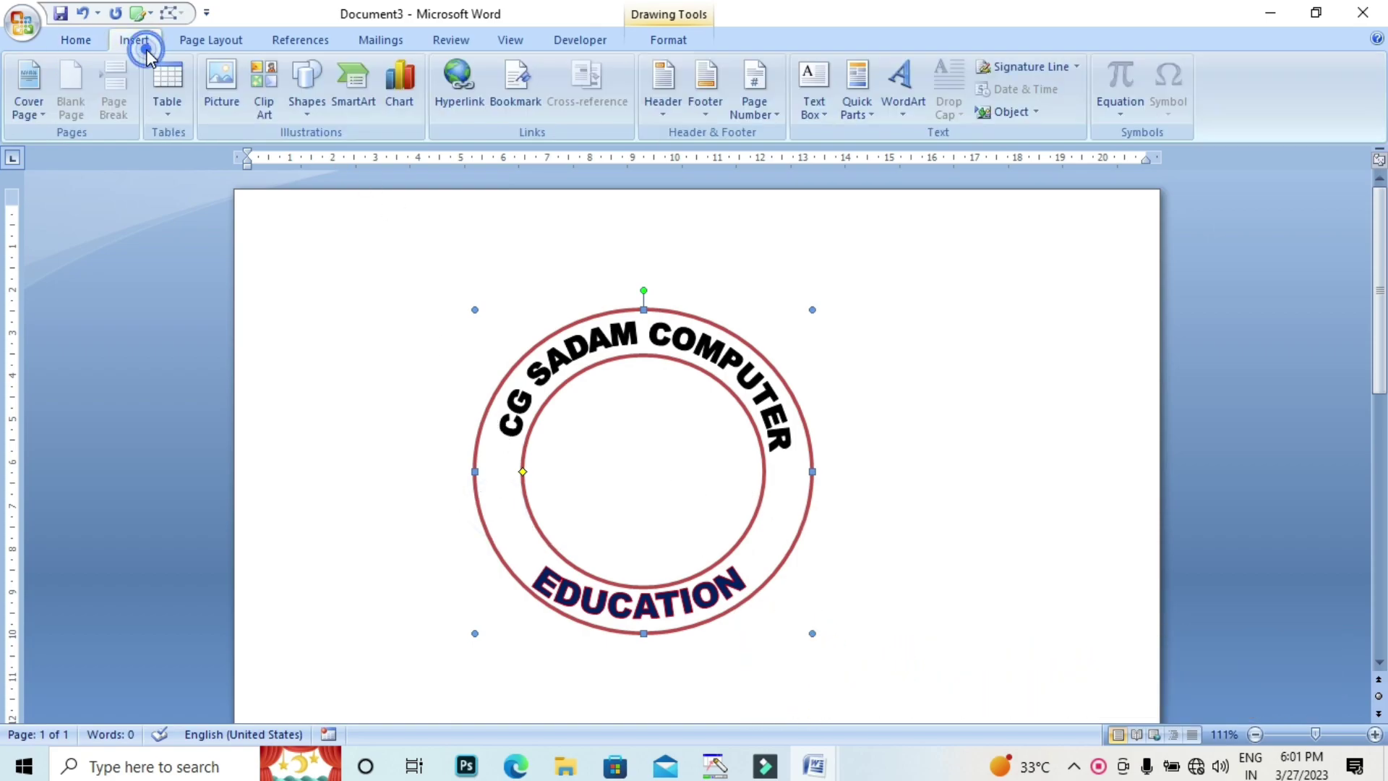
left_click(311, 116)
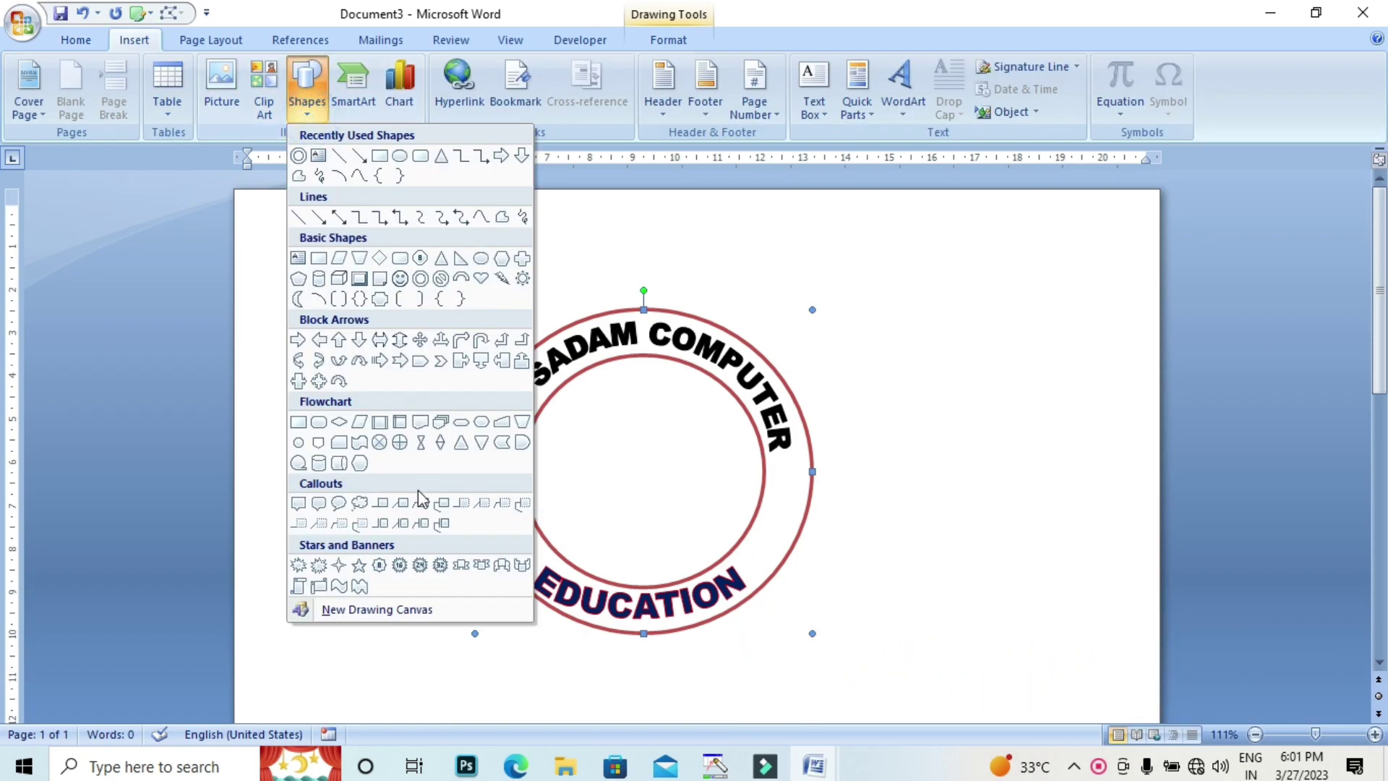
left_click(359, 567)
left_click_drag(495, 489, 542, 539)
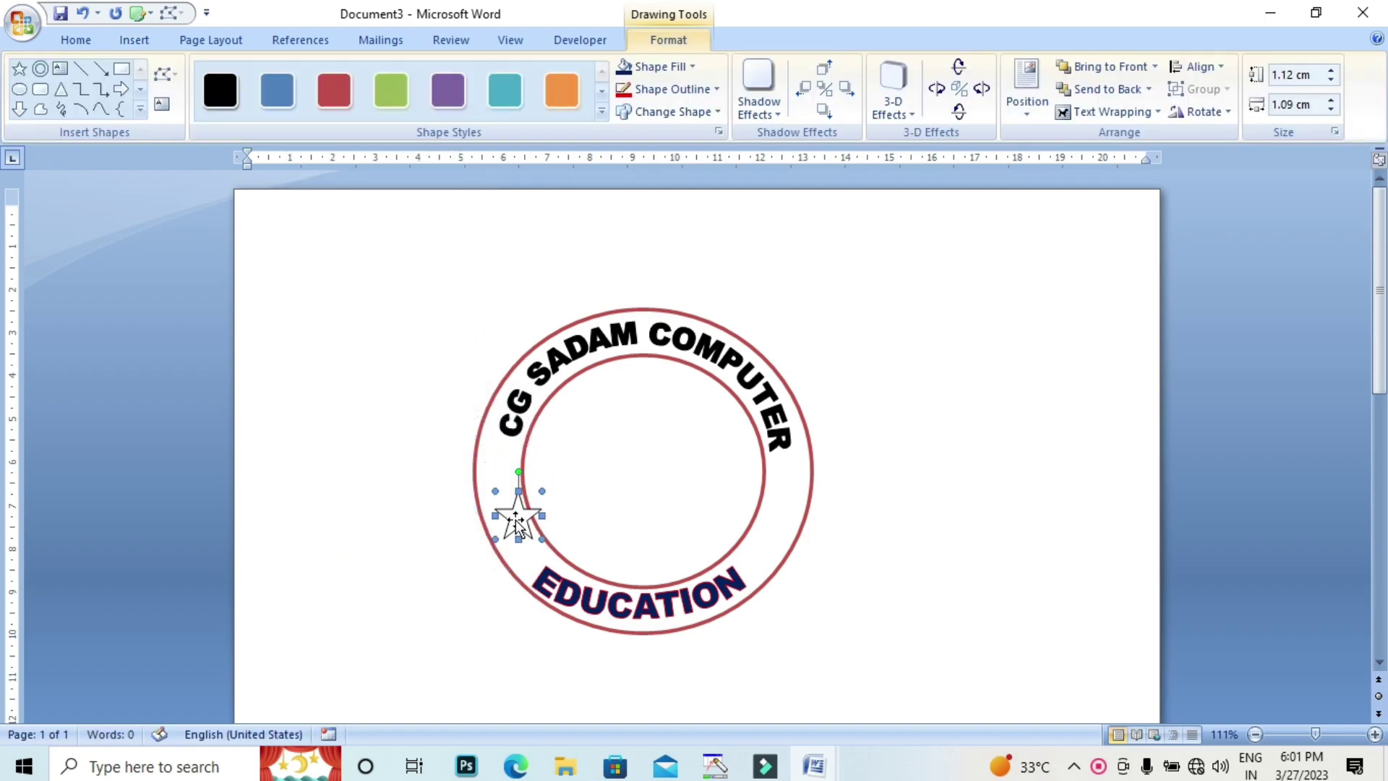
left_click_drag(511, 515, 517, 496)
left_click(814, 568)
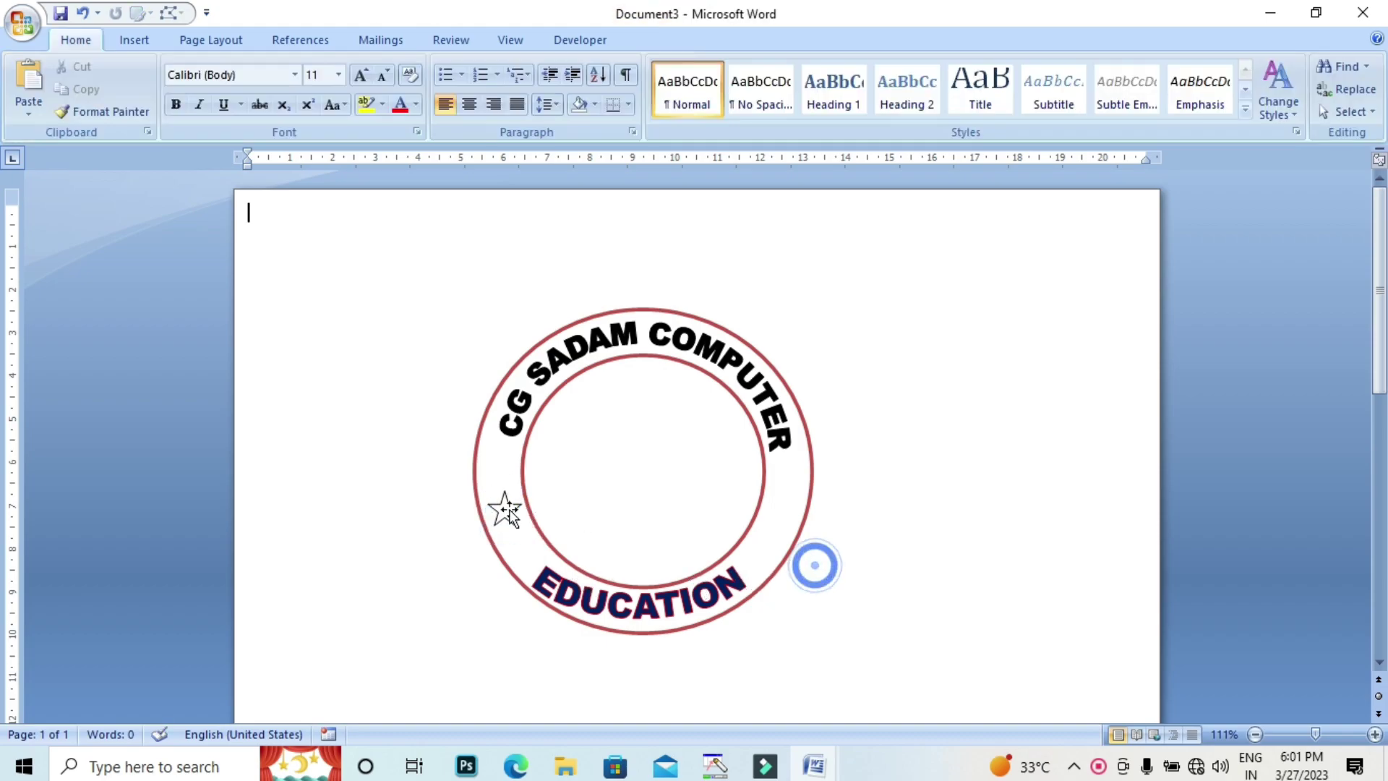
left_click(505, 507)
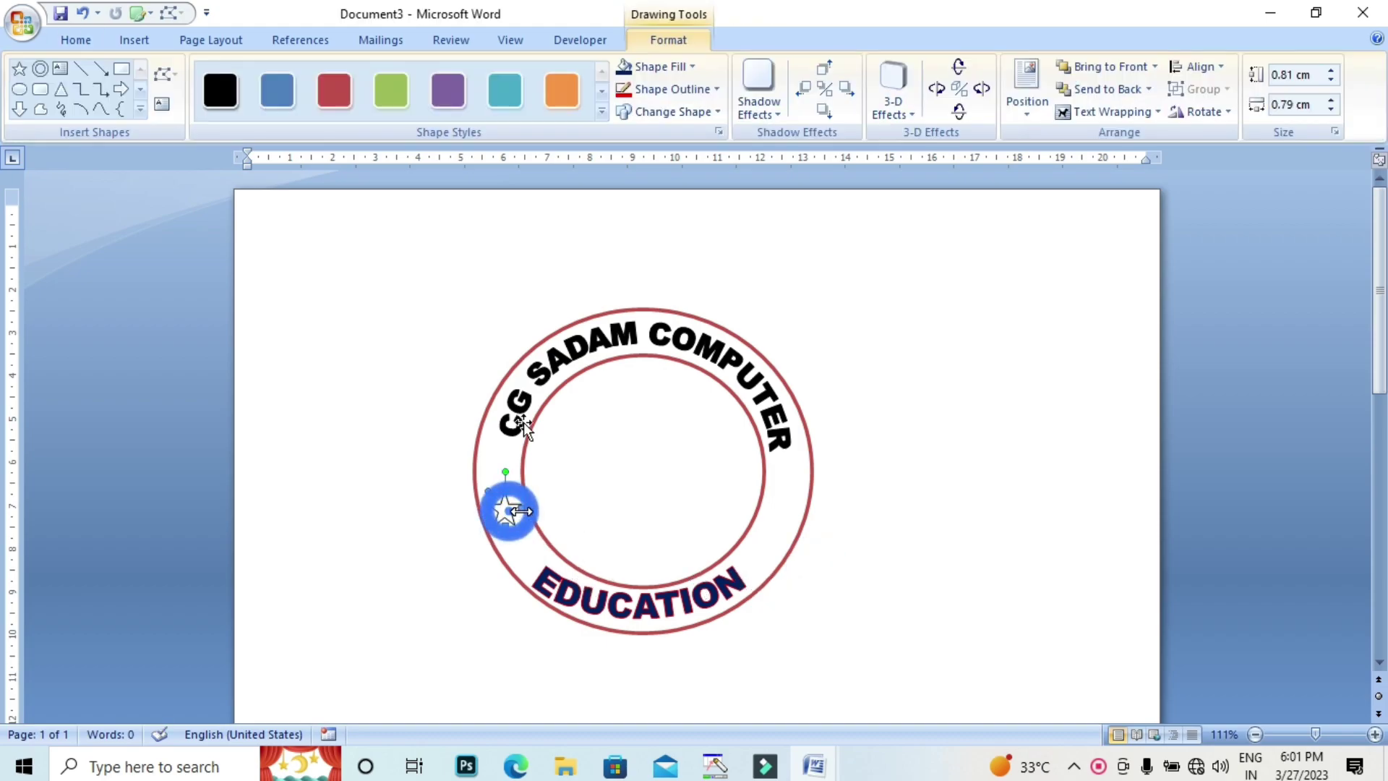
Step: Fill the star solid black and size it to about 1.14 cm by 1.12 cm
left_click(221, 90)
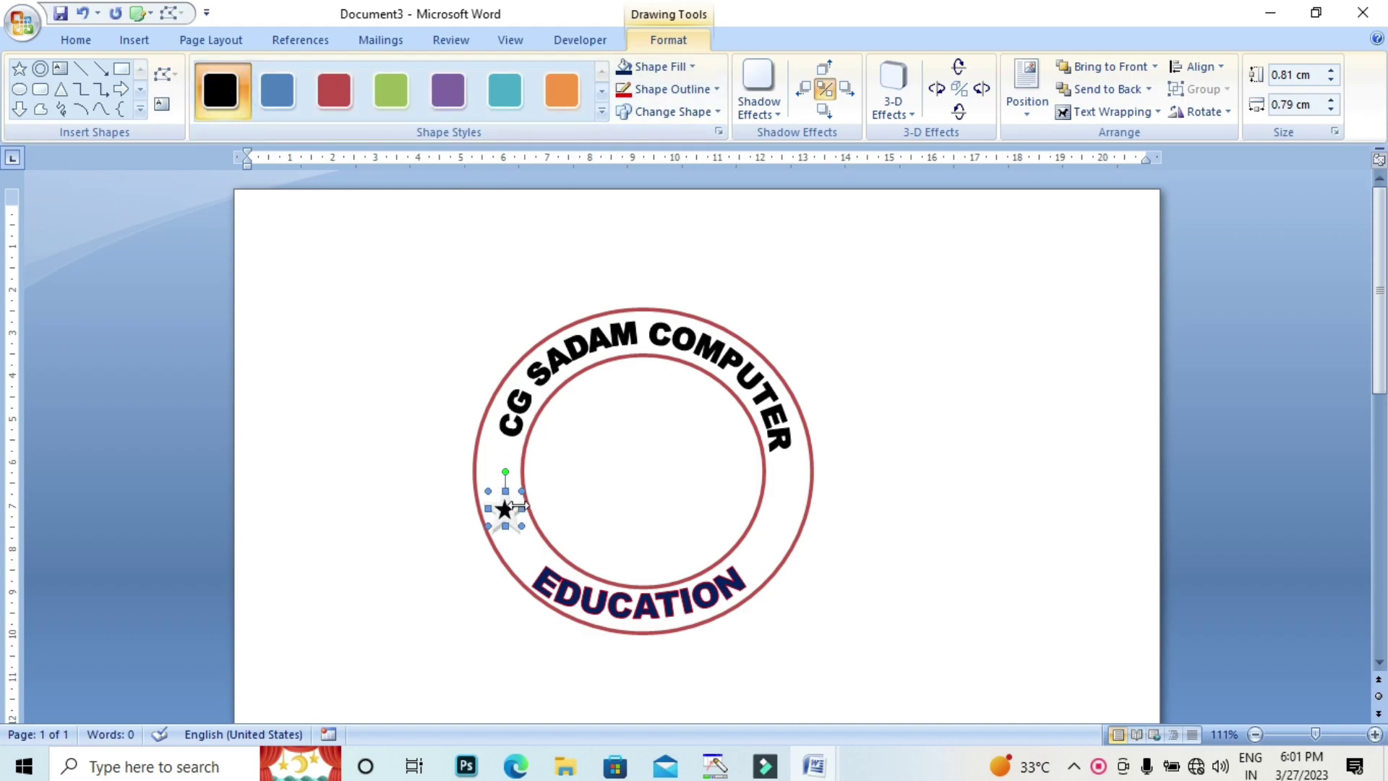
left_click_drag(520, 489, 535, 476)
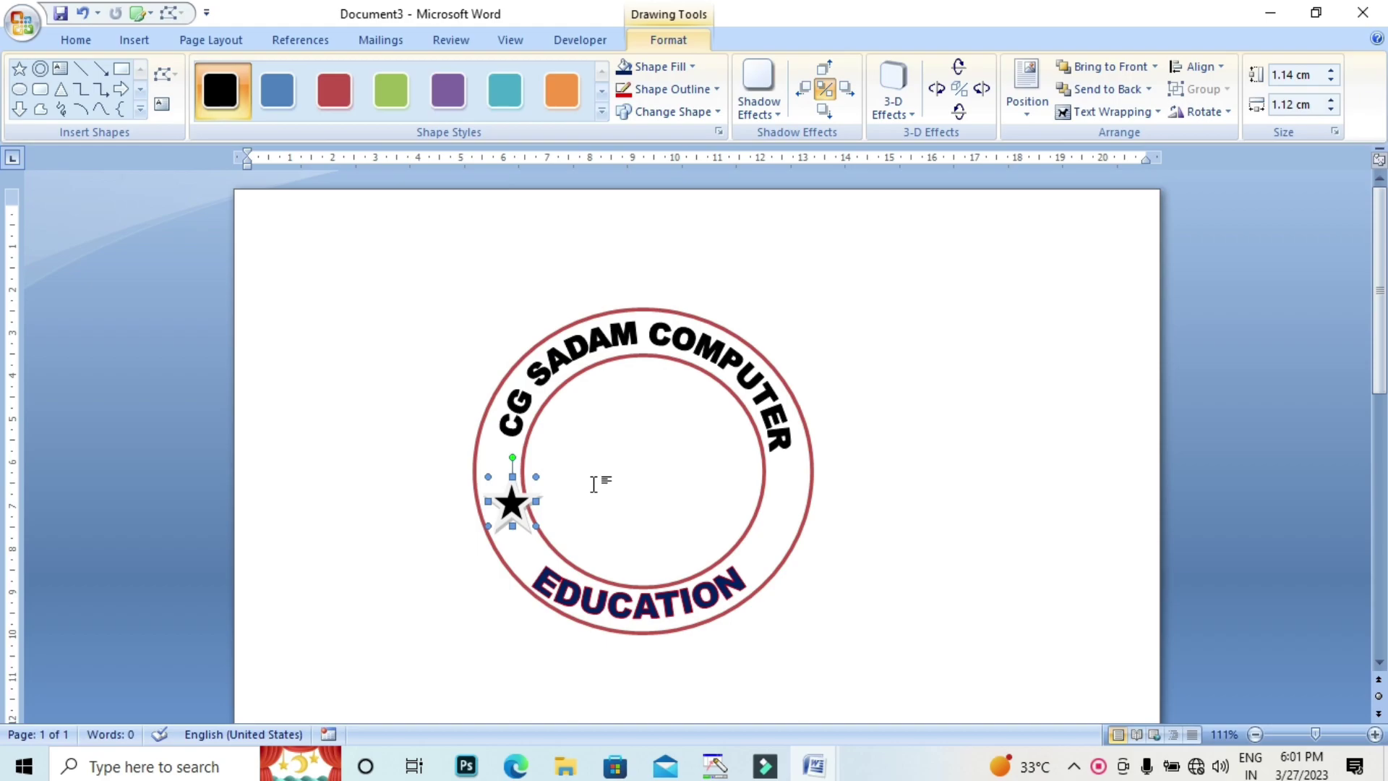
key("ctrl+z")
key("ctrl+z")
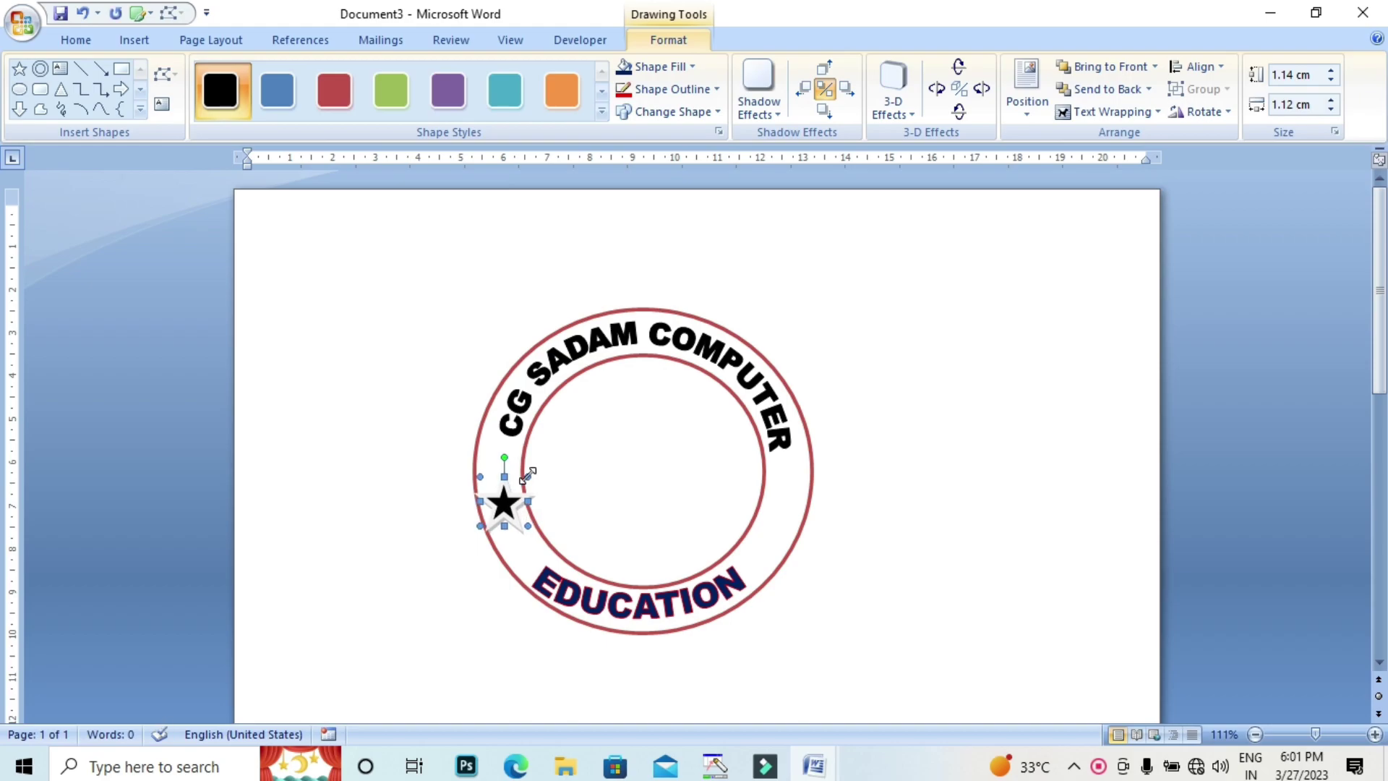
left_click_drag(528, 475, 520, 484)
left_click(396, 506)
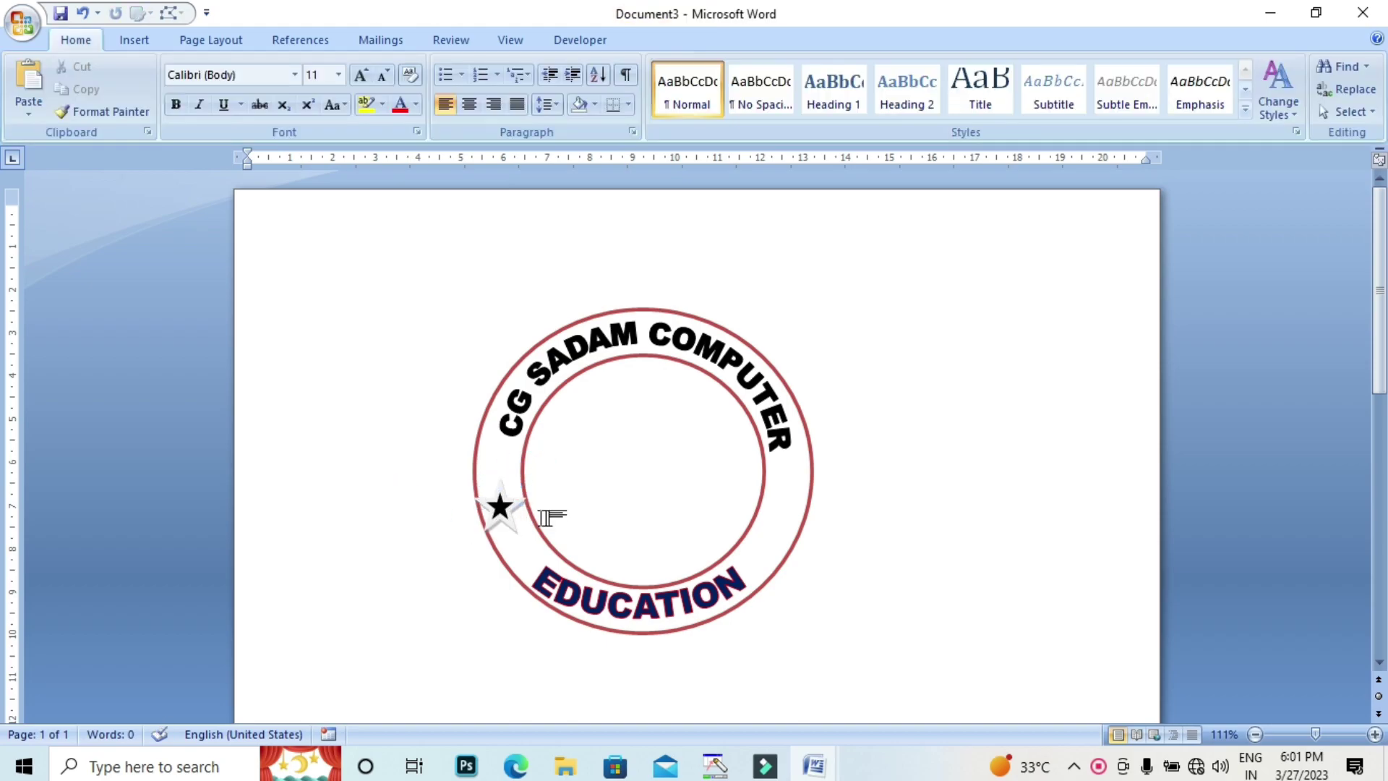
left_click(493, 509)
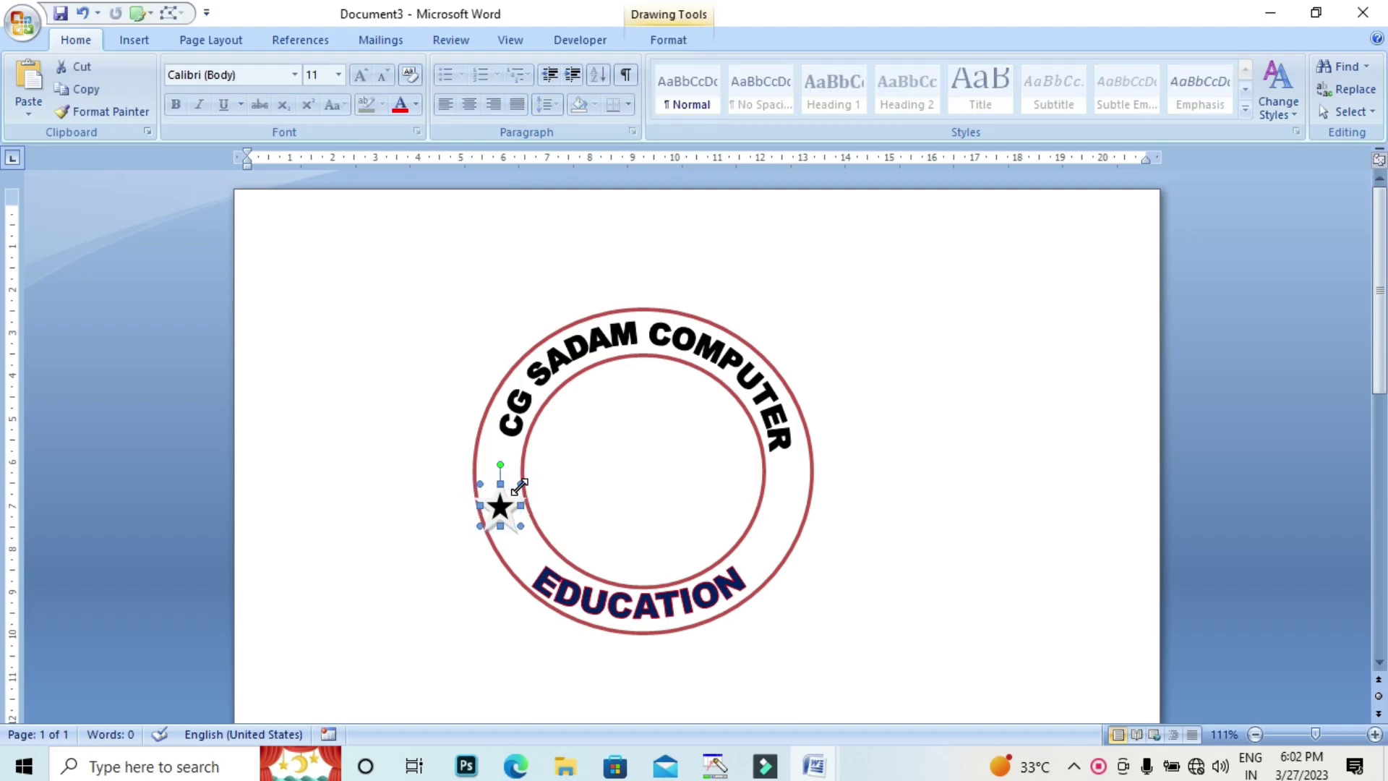
Step: Shrink the star slightly and Ctrl-drag a copy onto the ring's right side
left_click_drag(514, 491, 514, 491)
left_click(504, 501)
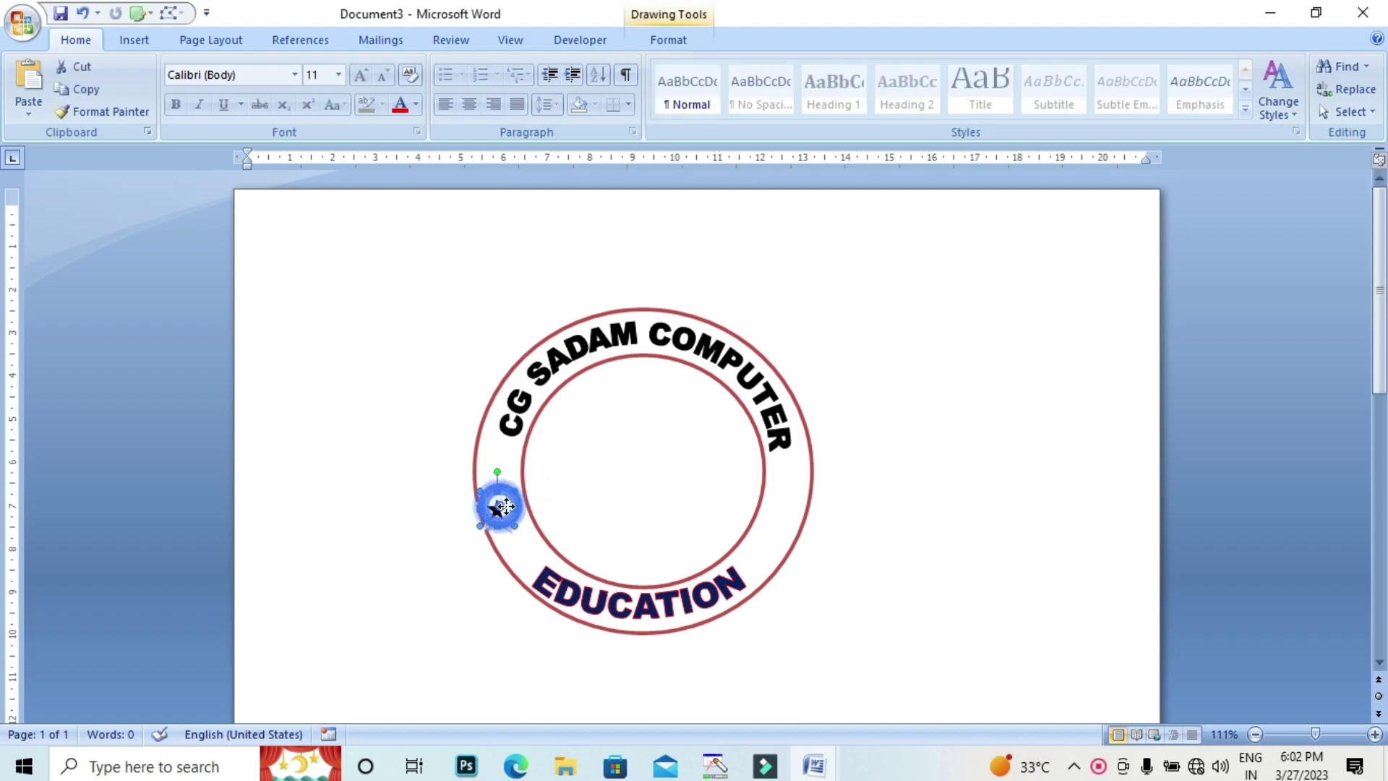
left_click(914, 593)
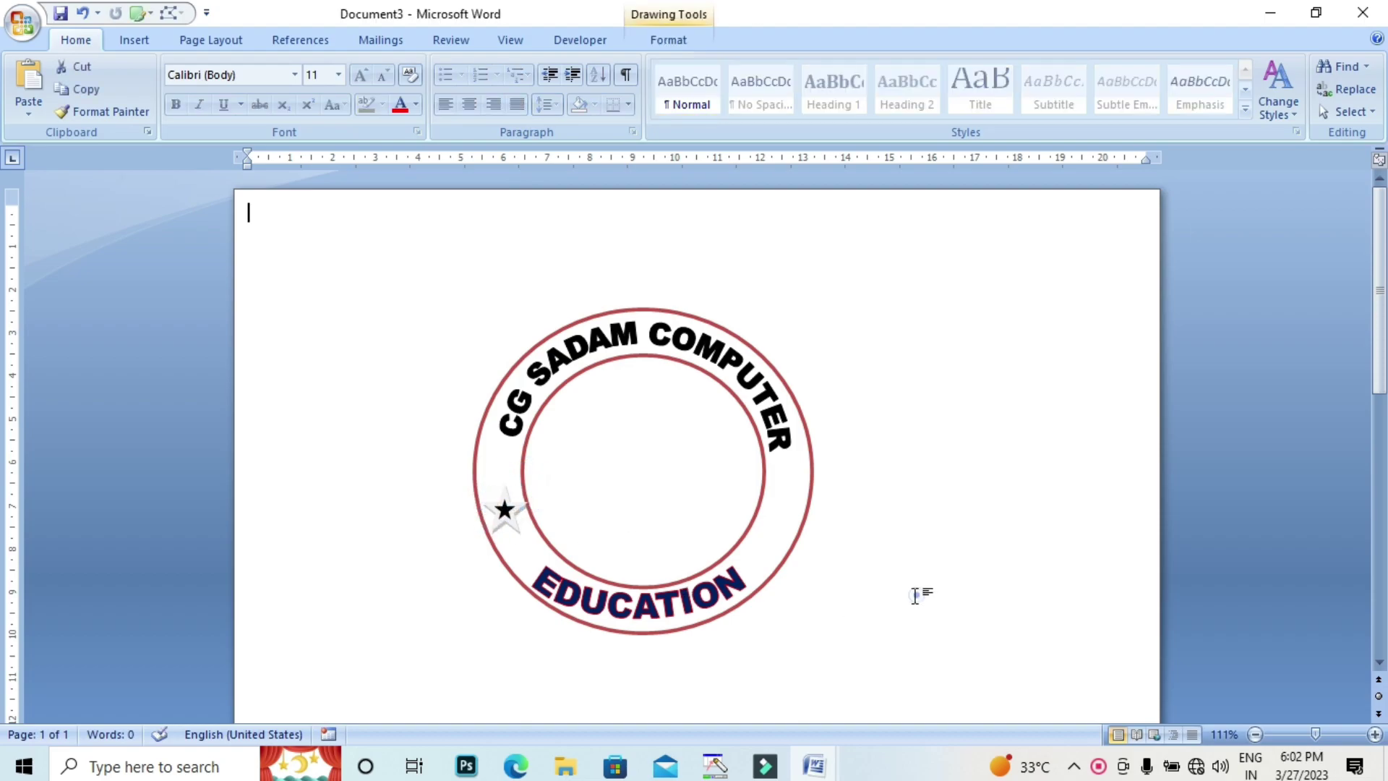
left_click(504, 510)
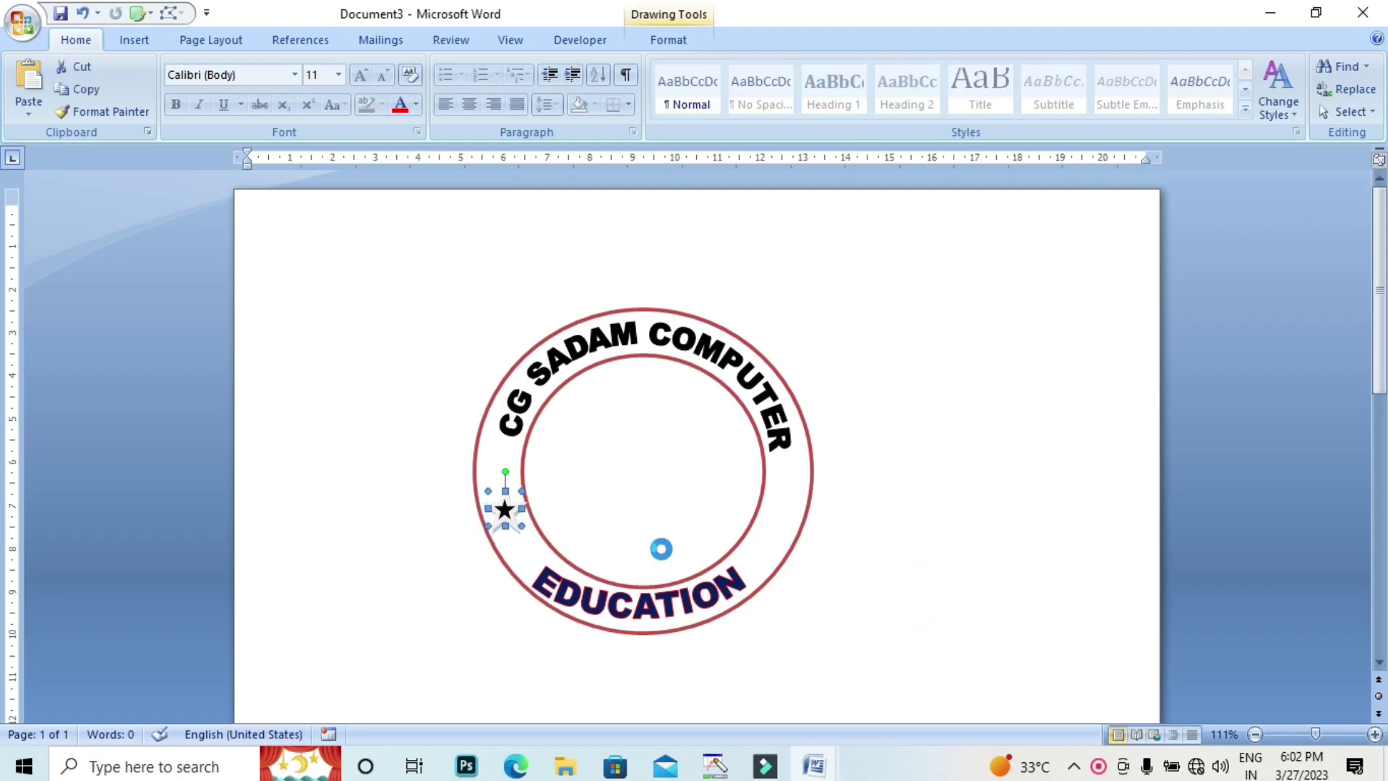
mouse_move(504, 510)
left_mouse_down("ctrl")
mouse_move(524, 527)
mouse_move(773, 519)
left_mouse_up("ctrl")
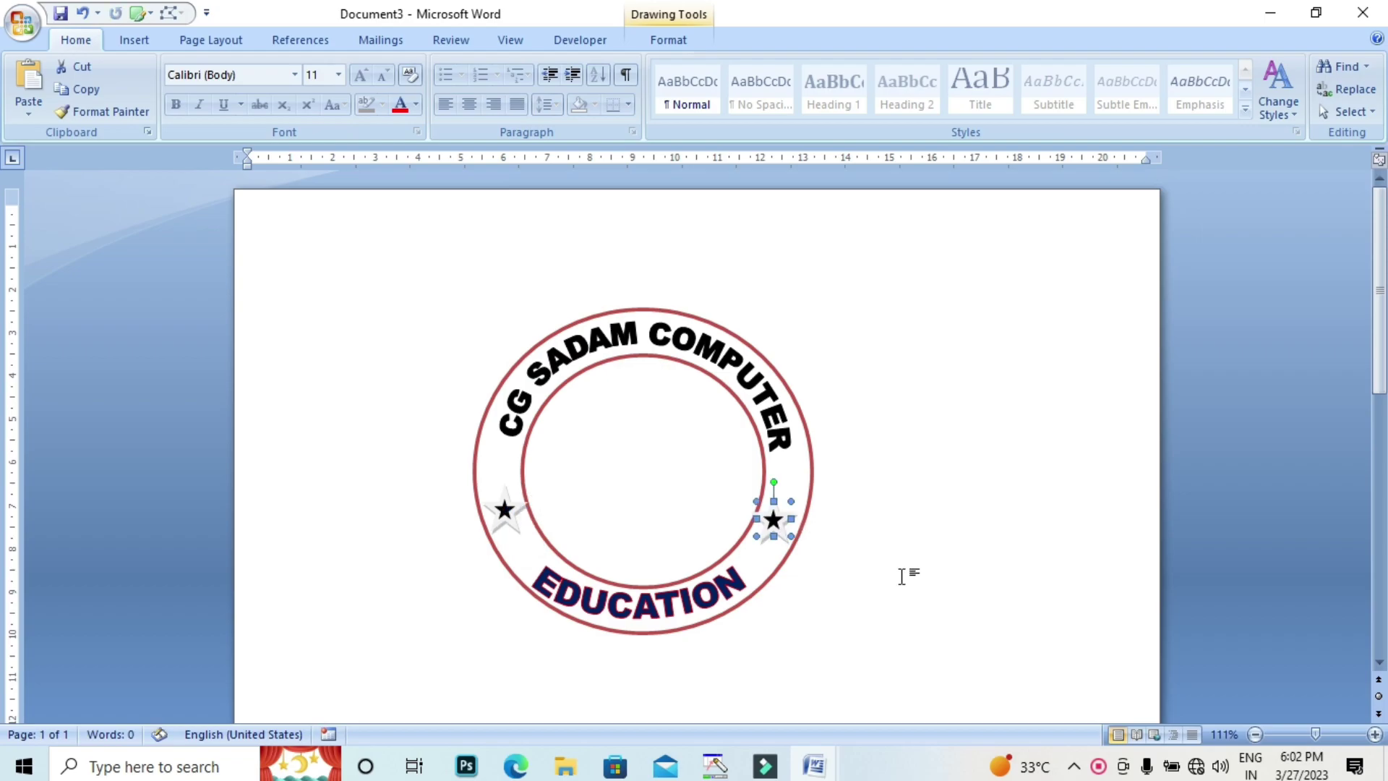
left_click(902, 576)
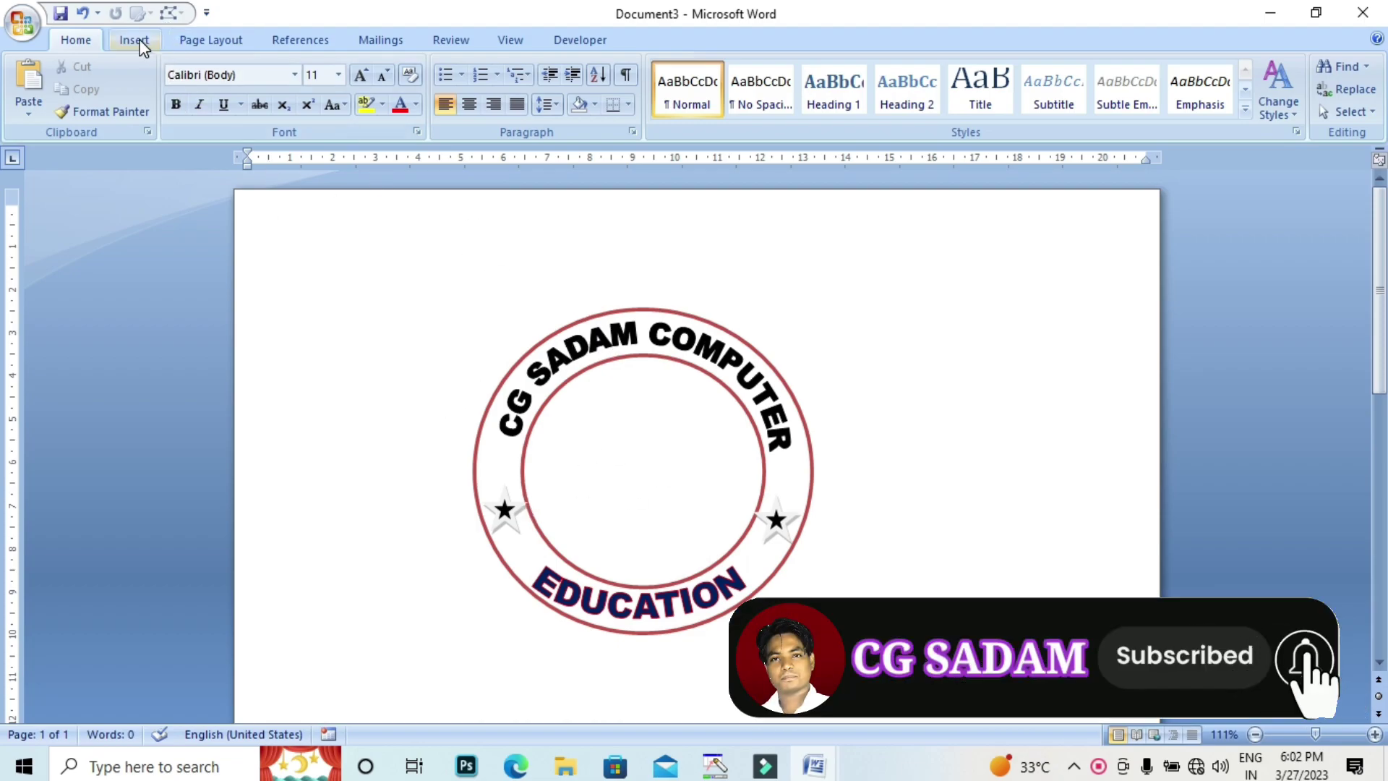
left_click(136, 39)
left_click(264, 116)
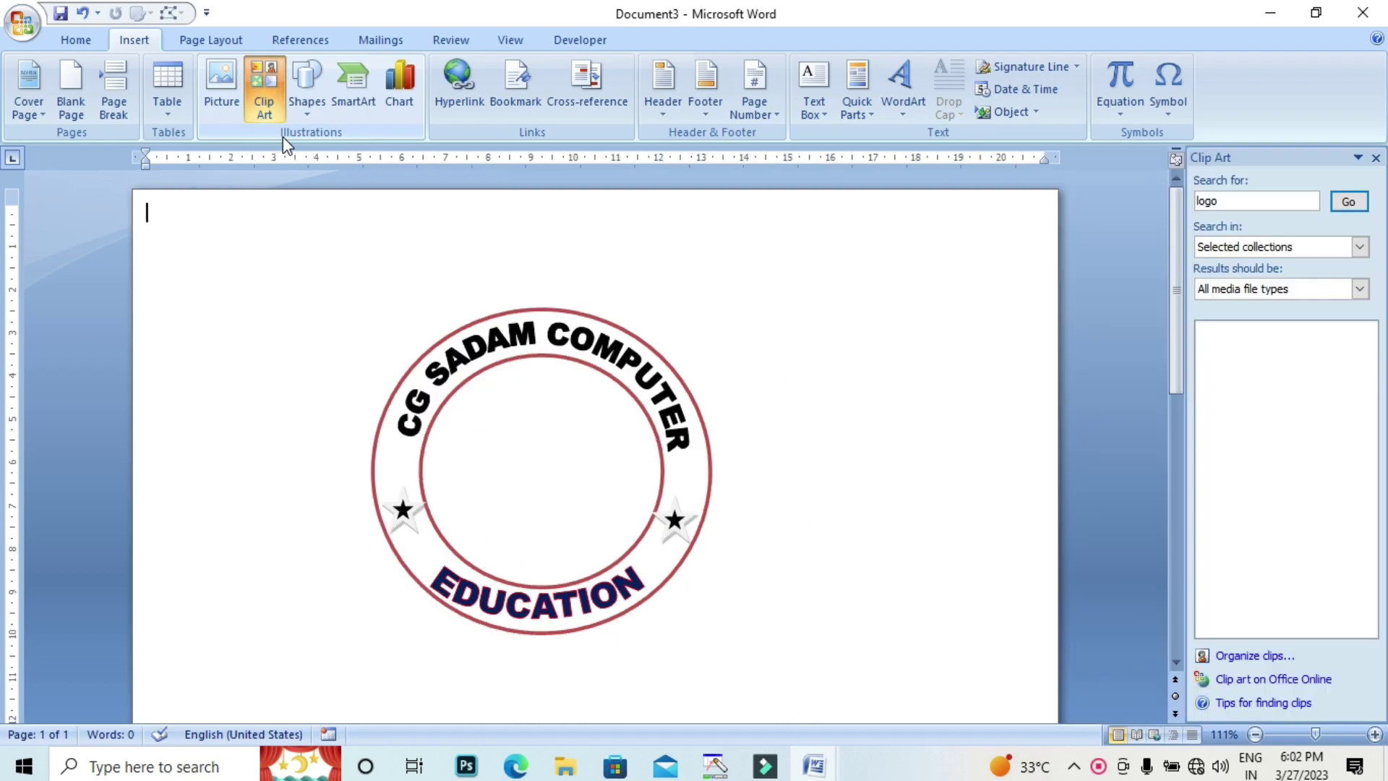
Step: Run a Clip Art search for the term 'COMPUTER'
left_click(1245, 204)
type("COMPUTER")
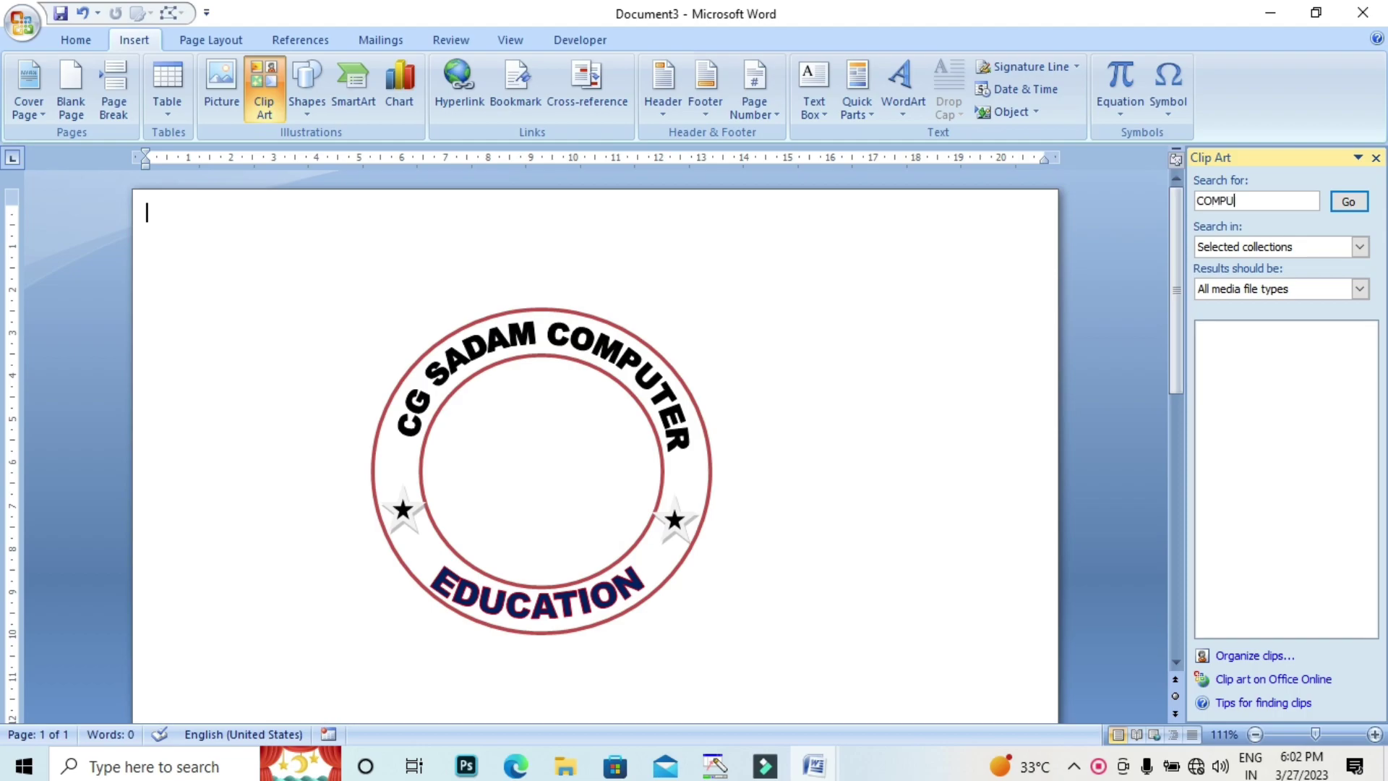
left_click(1348, 201)
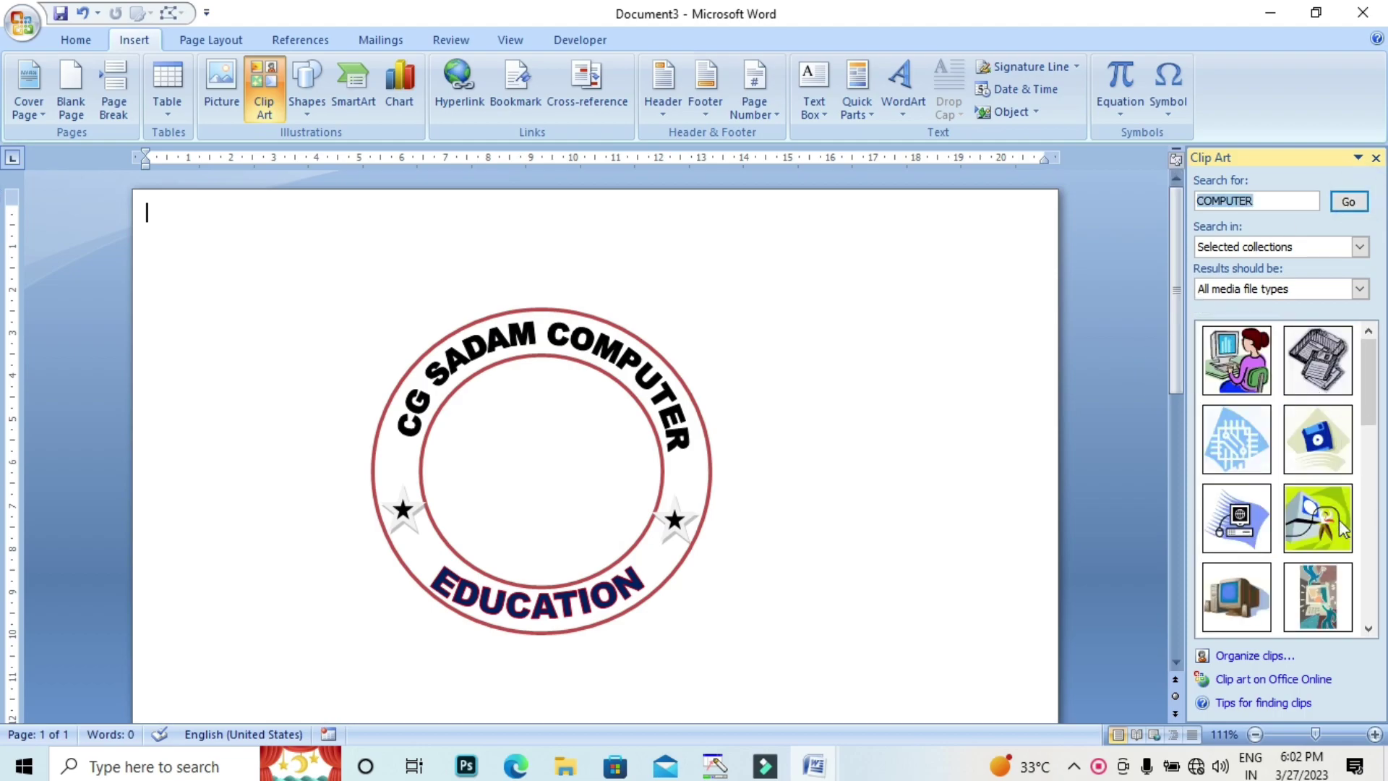
Step: Insert the woman-at-computer clip art and set its wrapping to In Front of Text
left_click(1239, 374)
left_click(1239, 373)
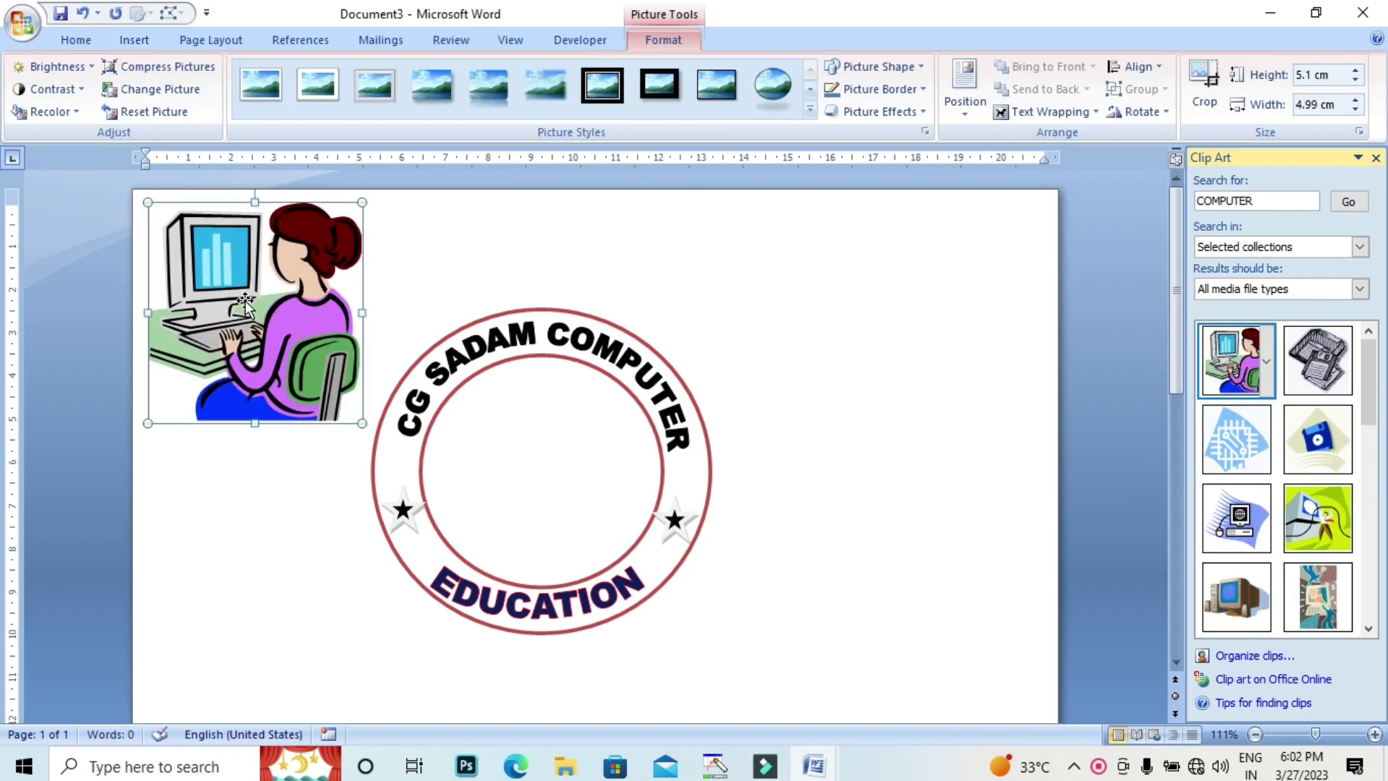
left_click(246, 303)
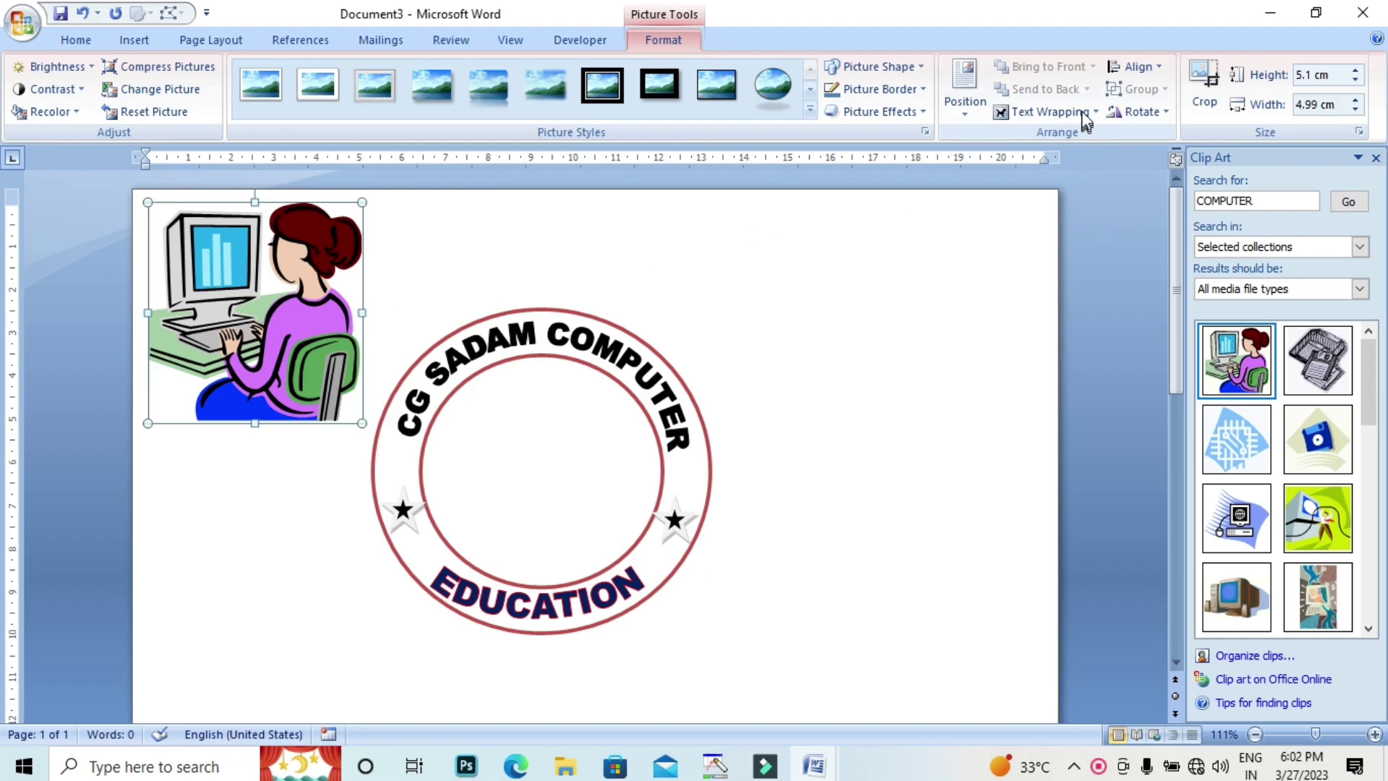
left_click(1055, 111)
left_click(1035, 230)
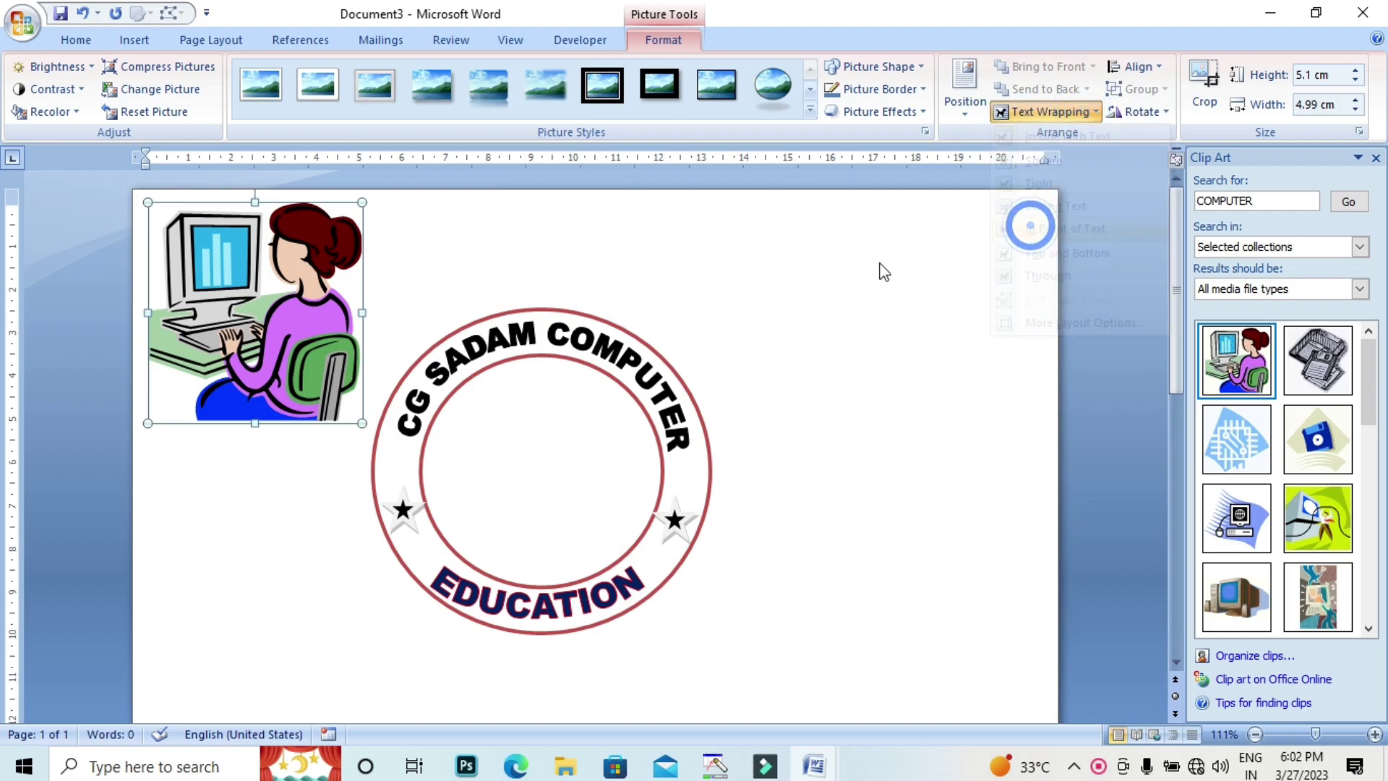
Step: Move the picture into the ring's centre and shrink it to about 3.72 cm tall
left_click_drag(258, 296, 543, 434)
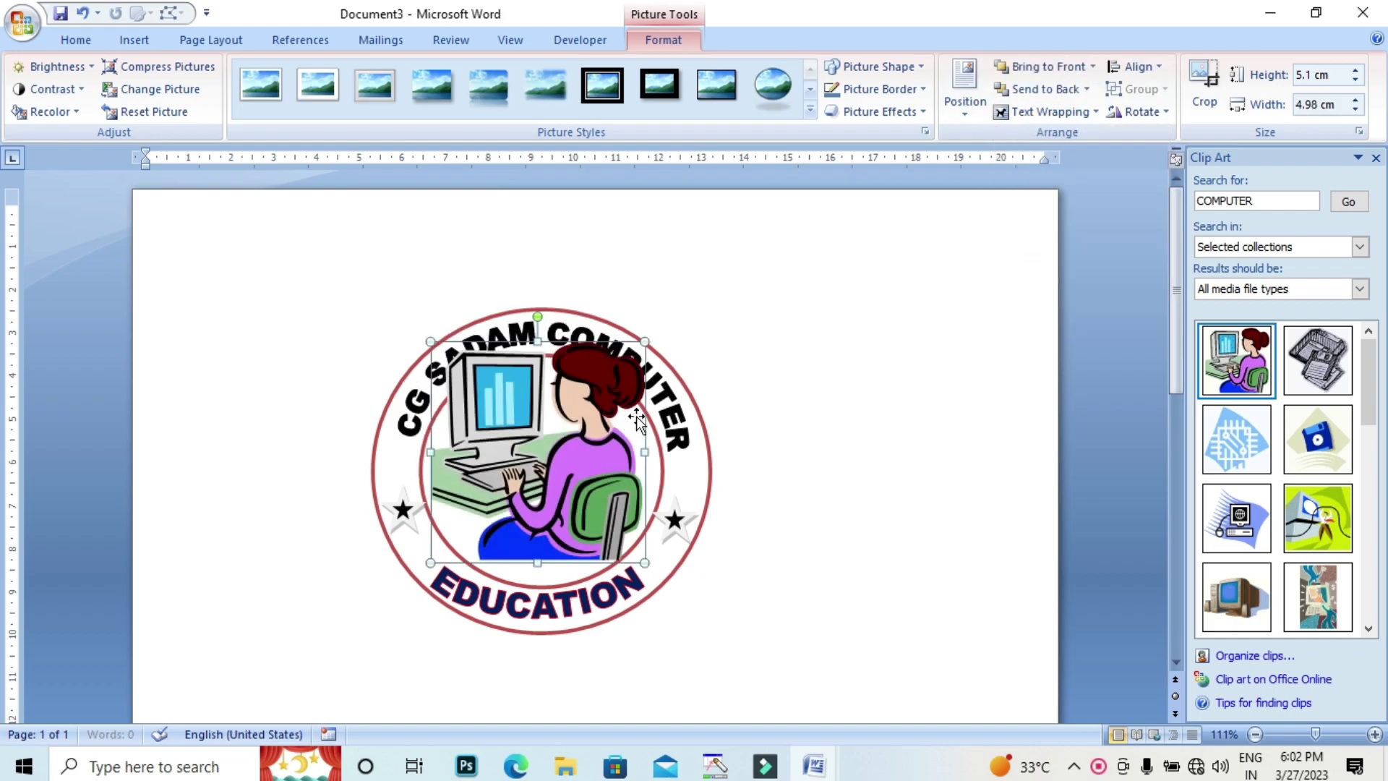
left_click_drag(427, 344, 489, 400)
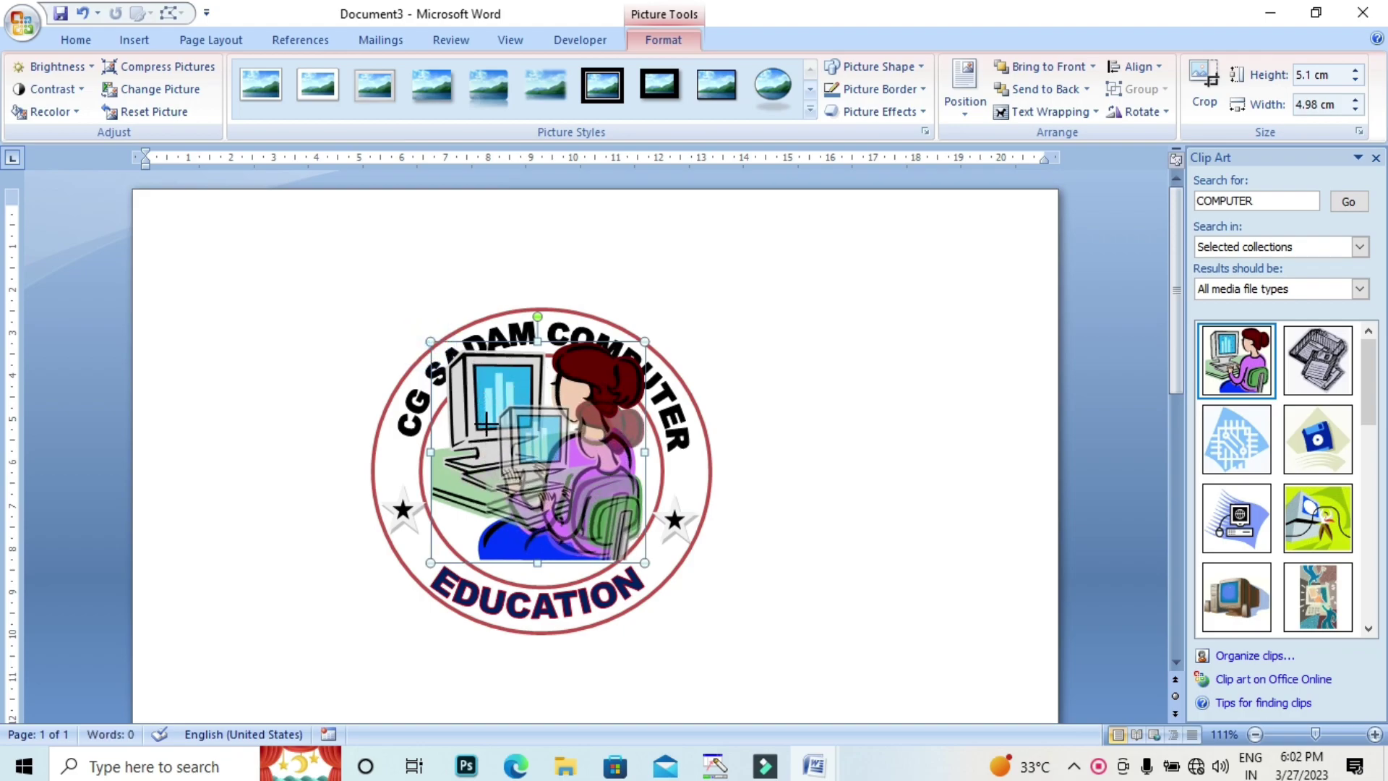
left_click_drag(560, 482, 537, 477)
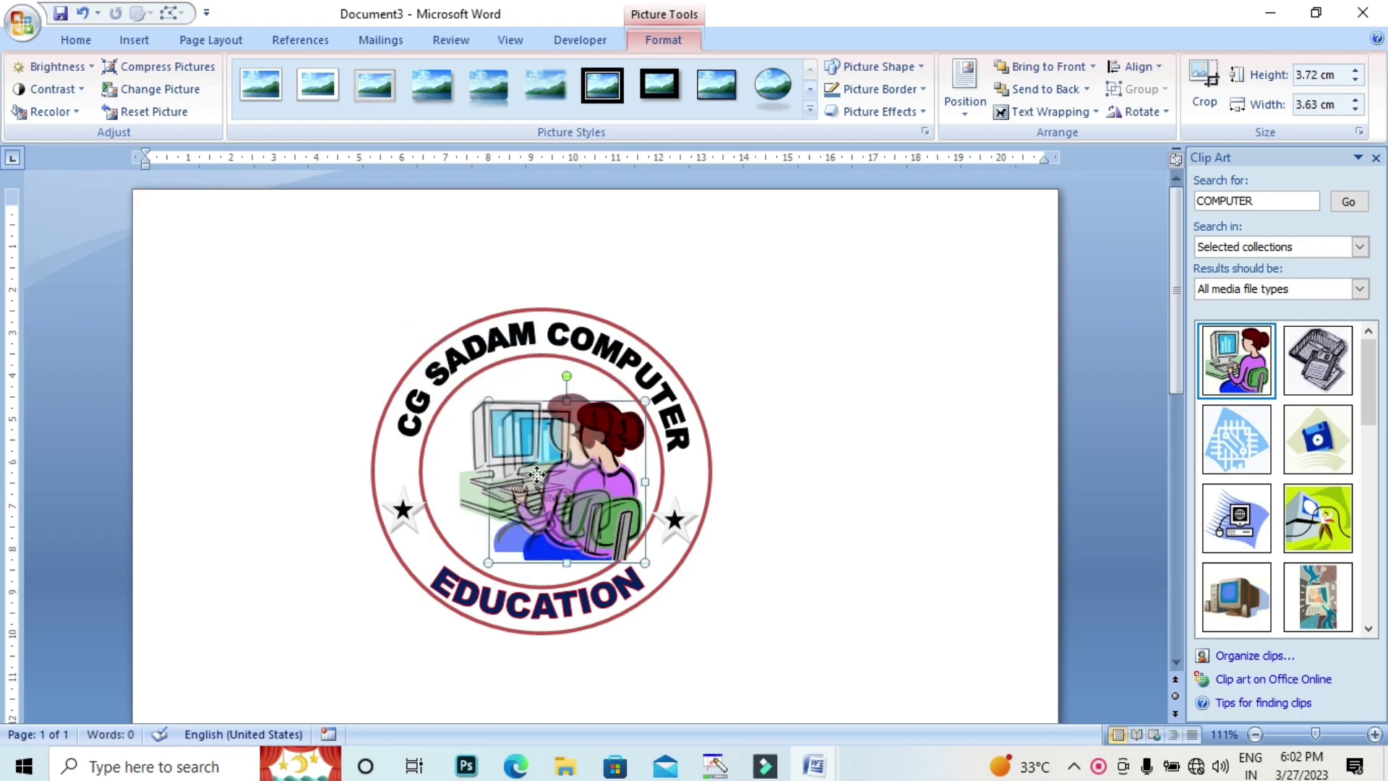
left_click(786, 462)
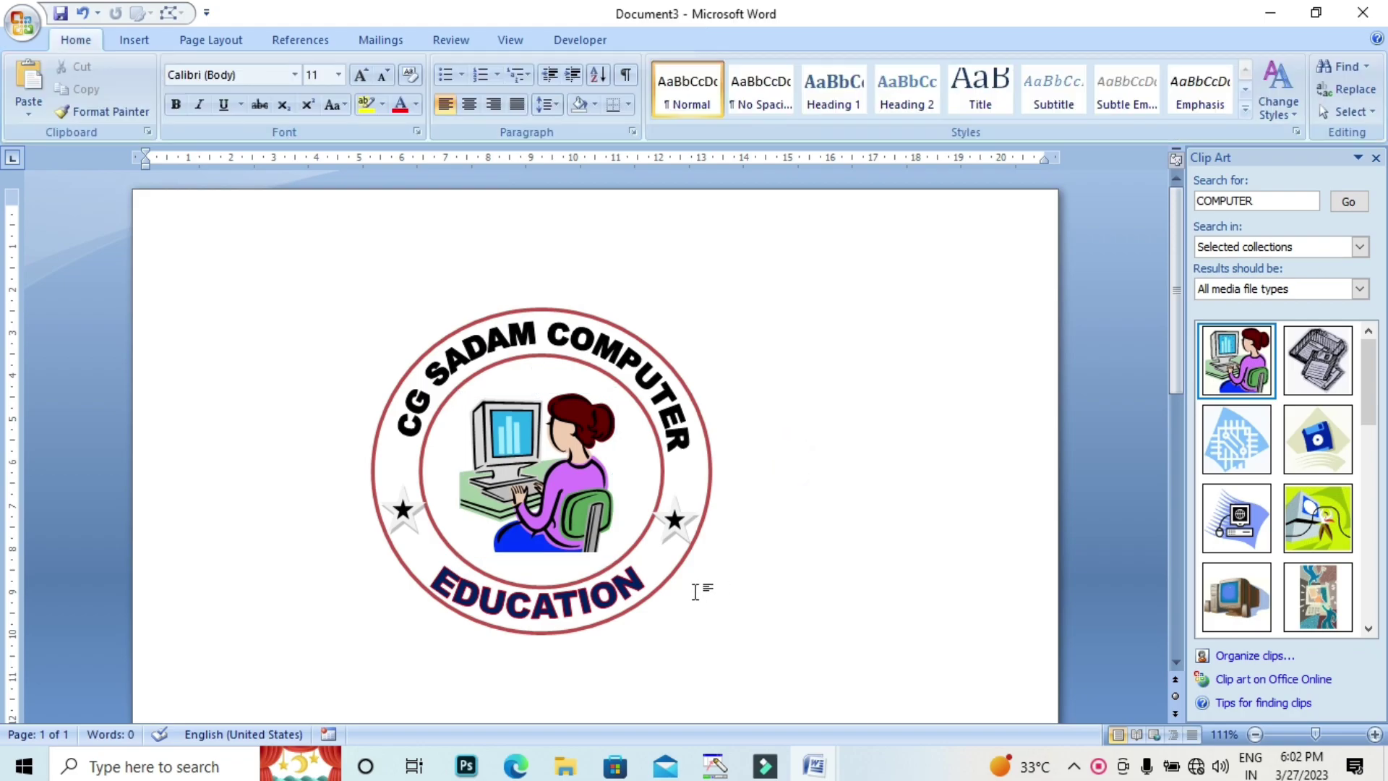
left_click_drag(1174, 261, 1103, 310)
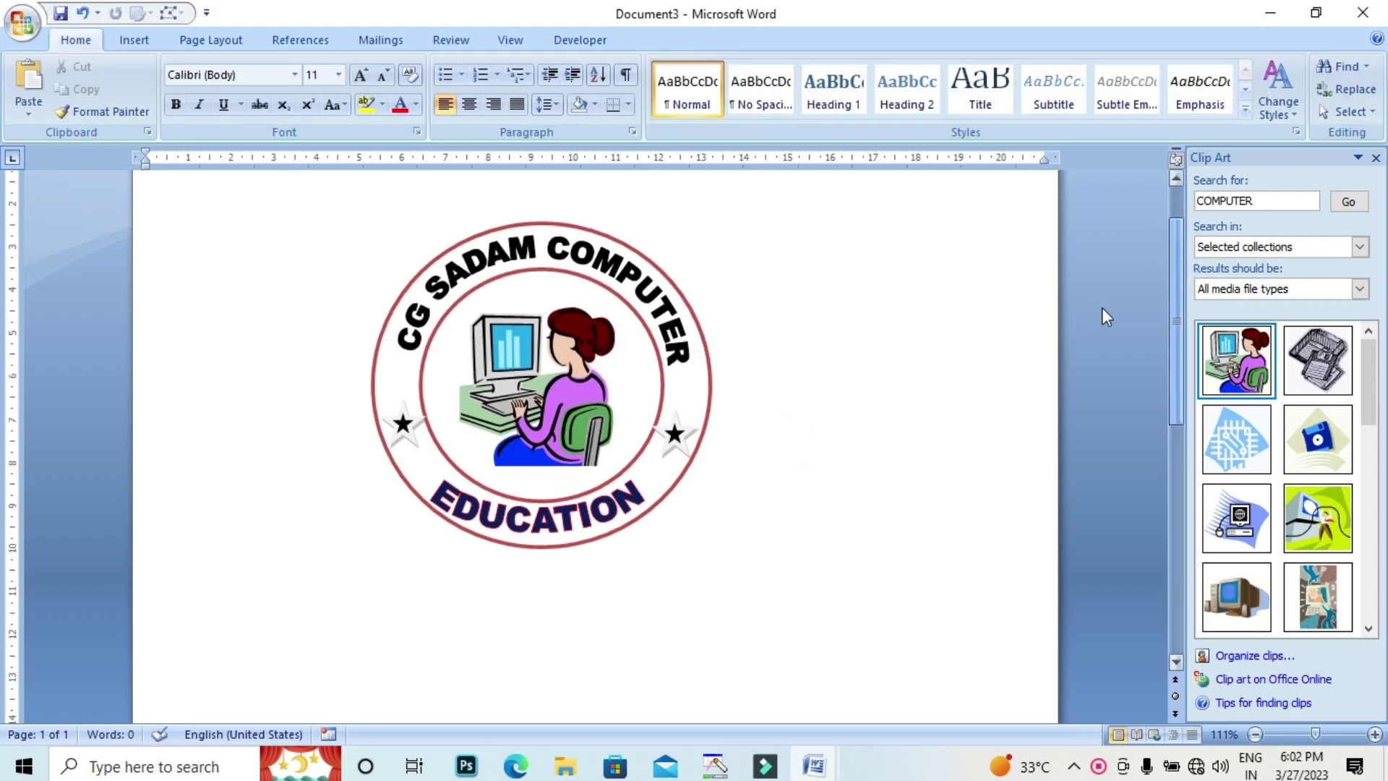
Step: Draw a 10.09 cm by 1.4 cm ribbon banner under the stamp and style it solid black
left_click(133, 40)
left_click(308, 109)
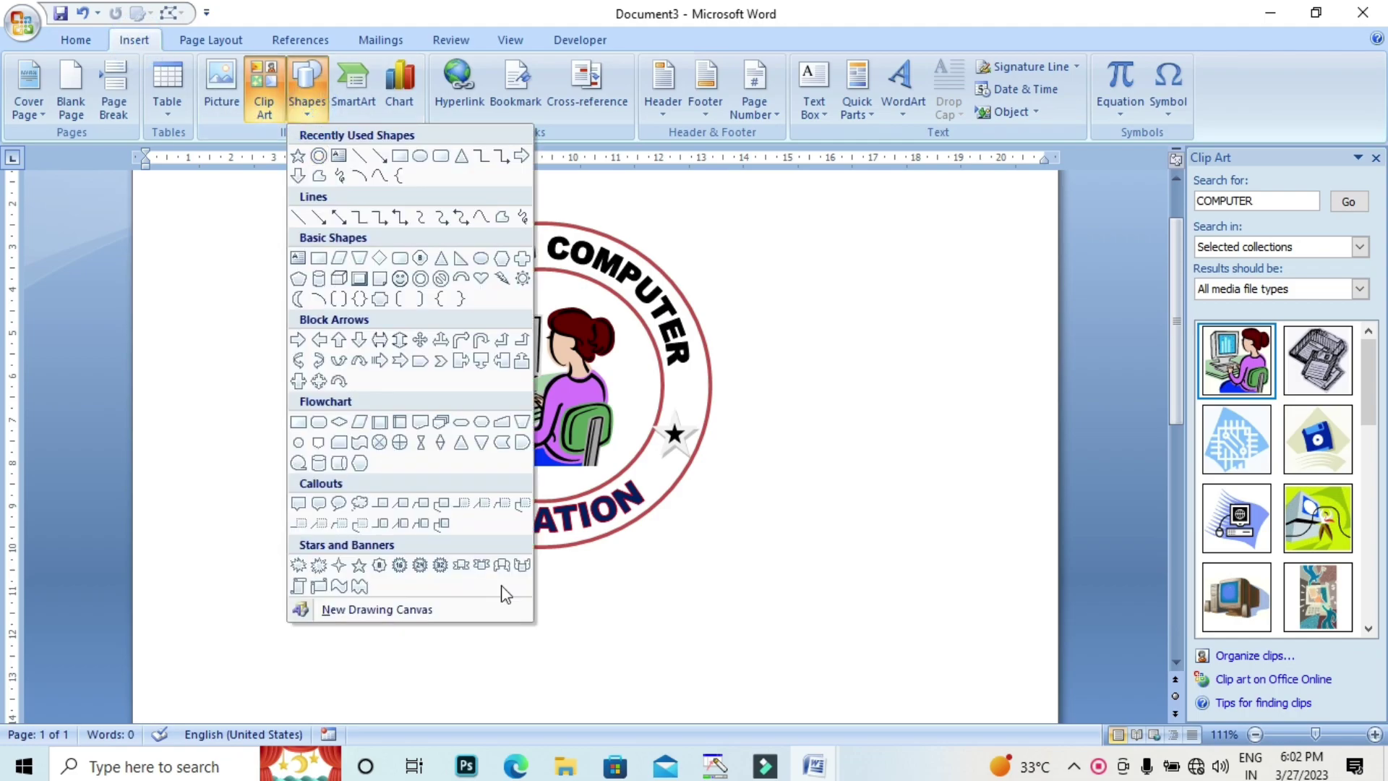
left_click(521, 567)
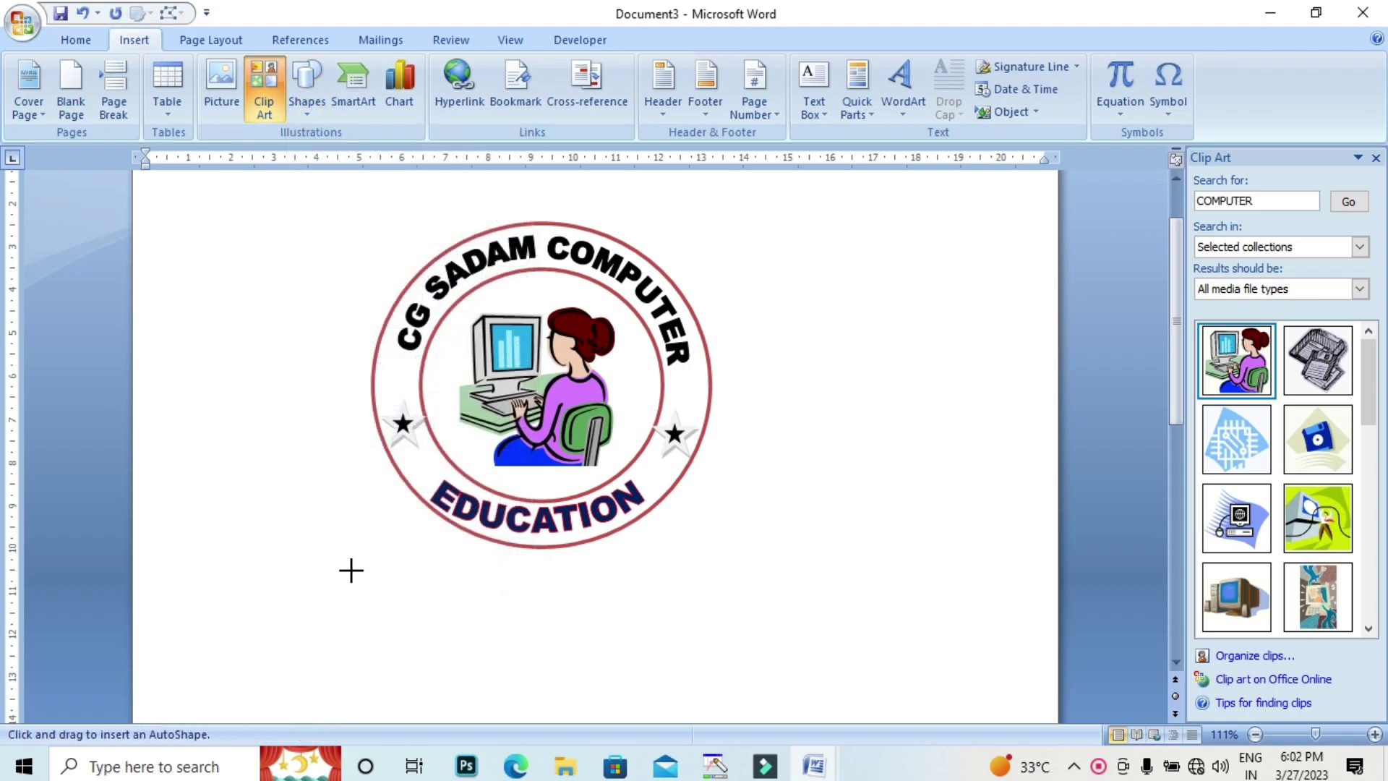
left_click_drag(357, 570, 790, 631)
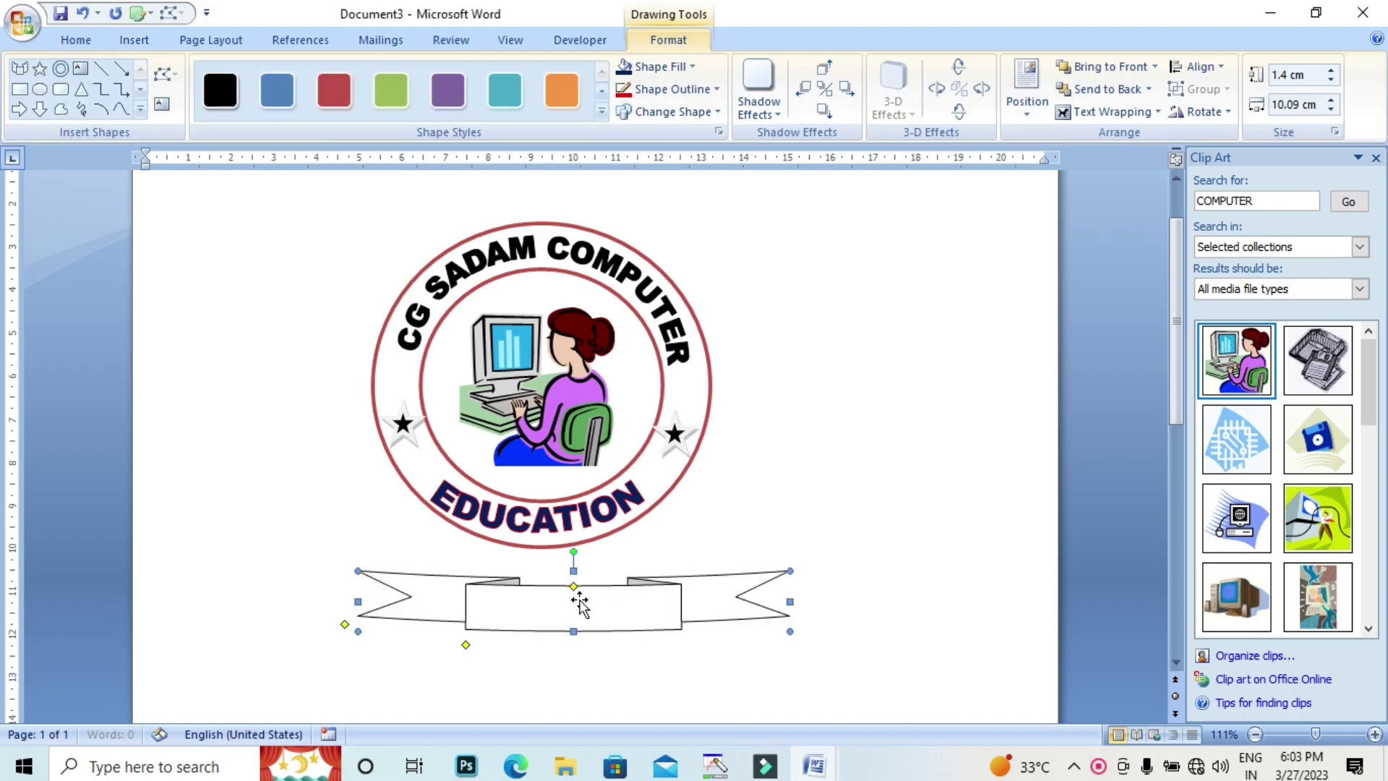
mouse_move(558, 595)
left_mouse_down()
mouse_move(580, 620)
mouse_move(554, 595)
left_mouse_up()
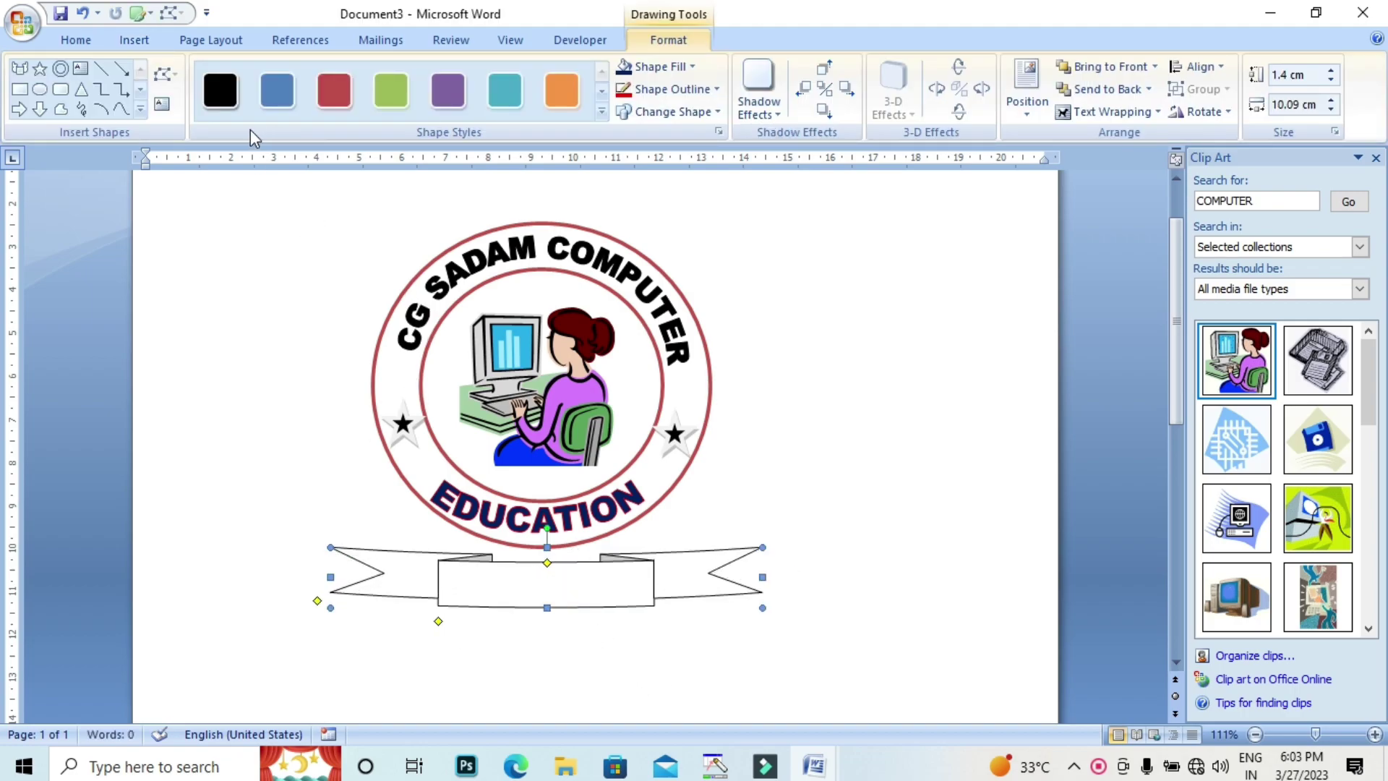
left_click(220, 91)
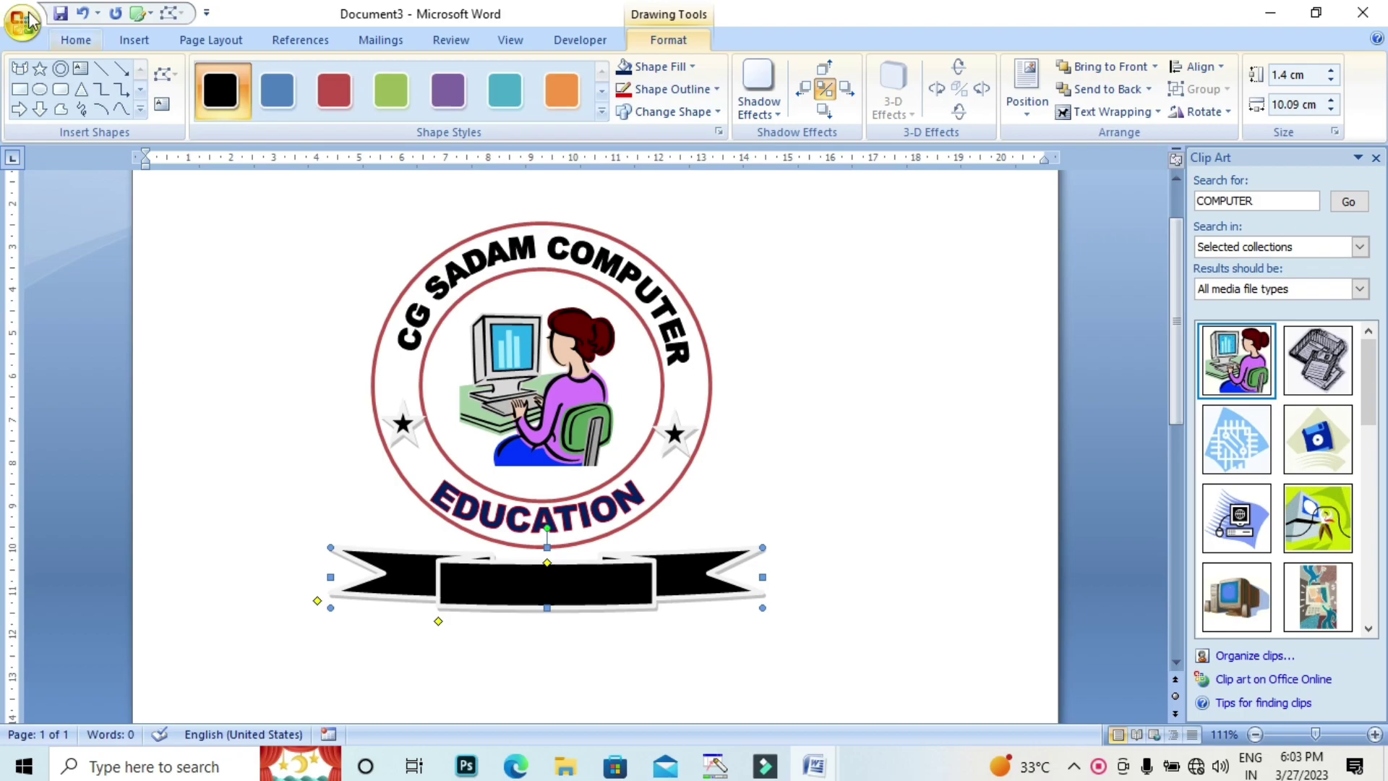
left_click(129, 43)
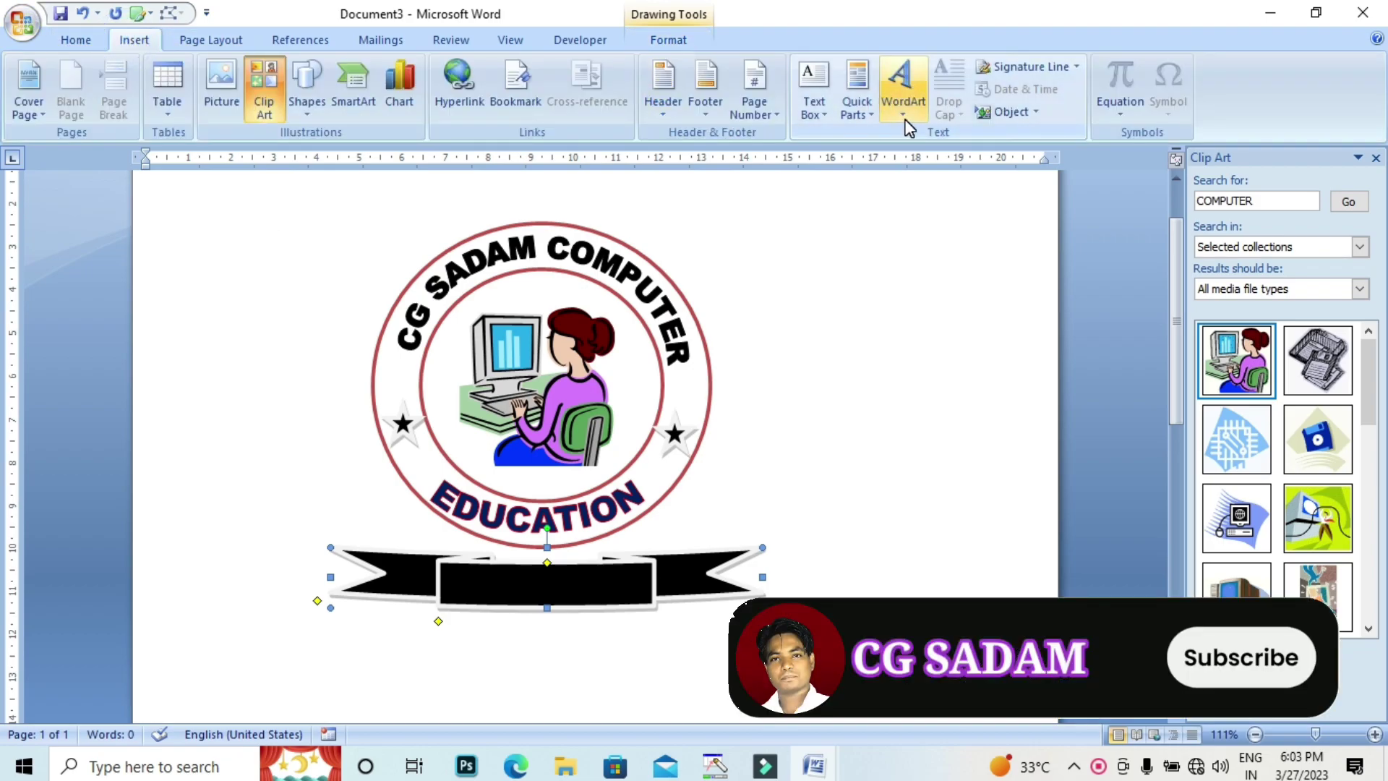
Step: Create WordArt reading 'SADAM' in the plain first style
left_click(903, 87)
left_click(916, 163)
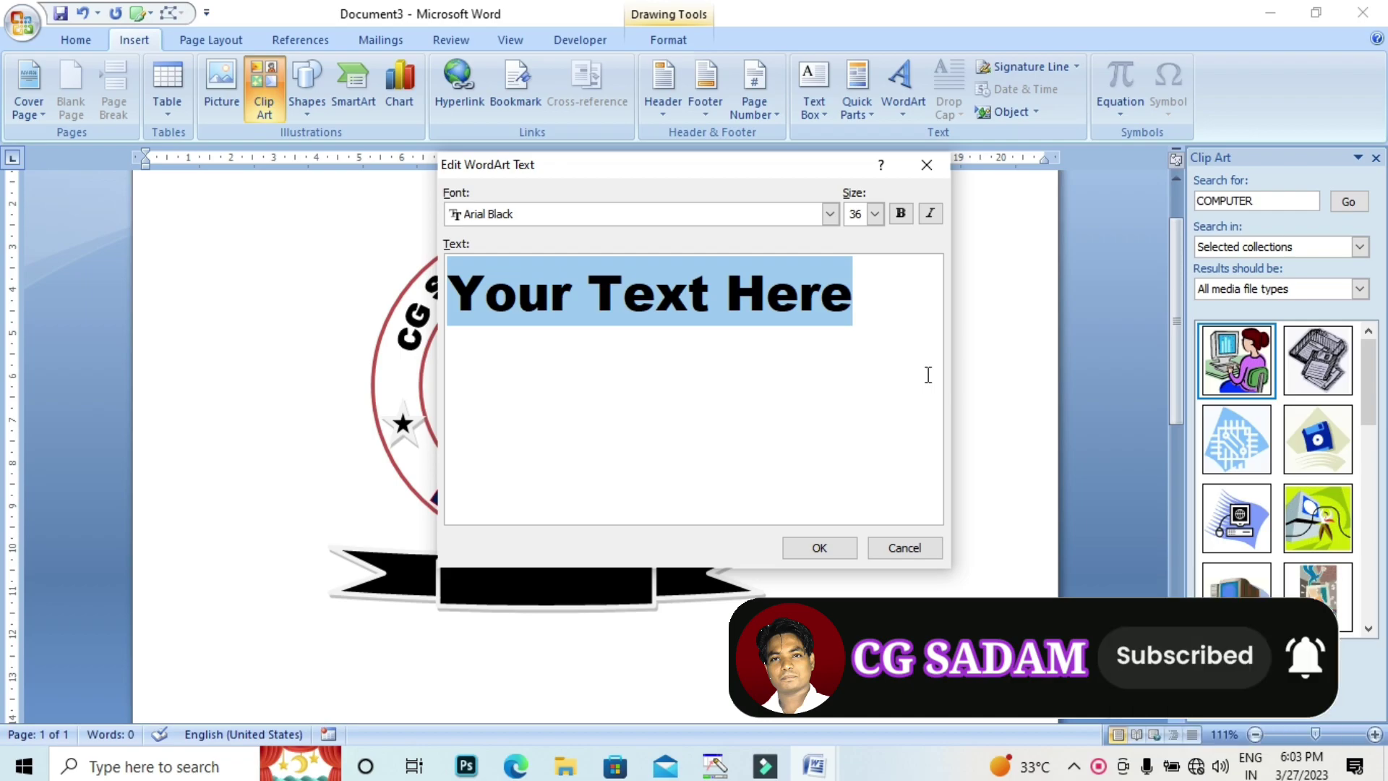
type("SADAM")
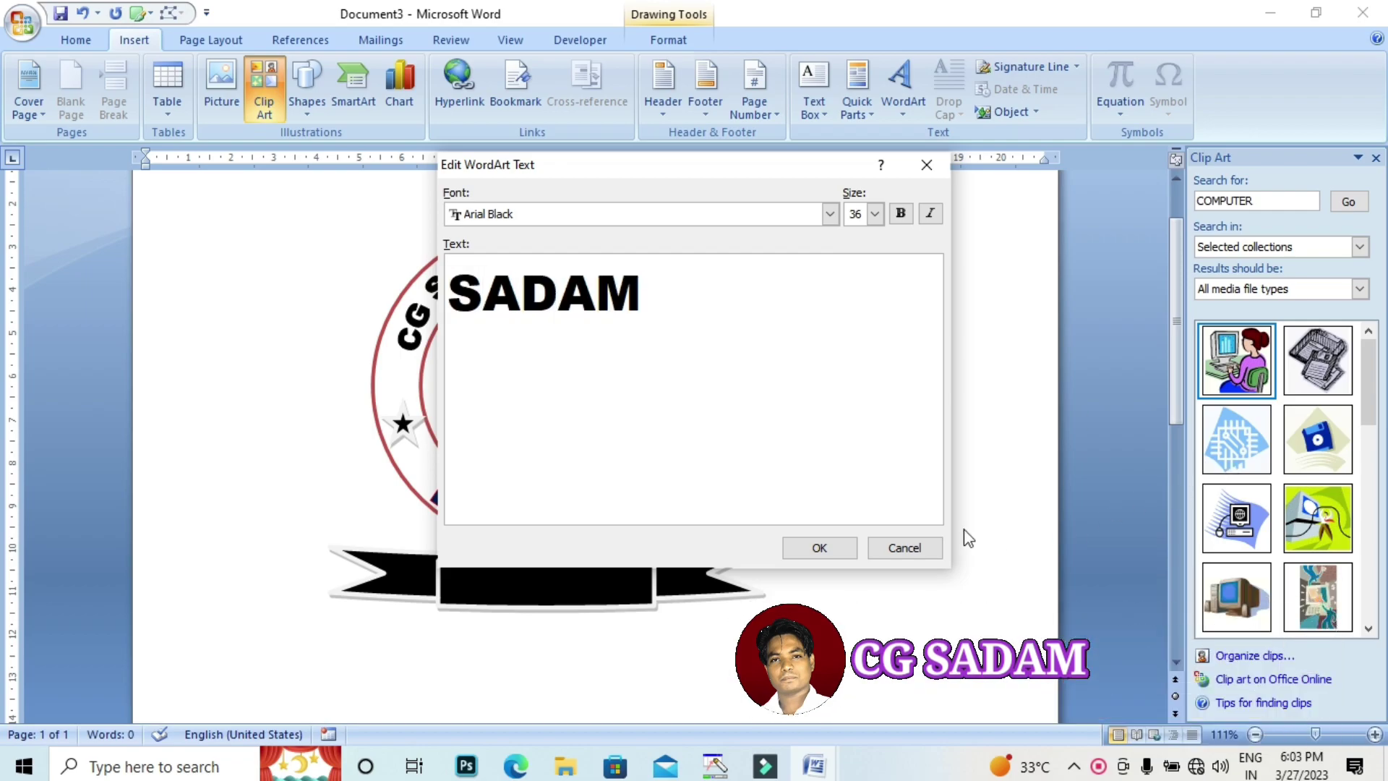
left_click(817, 548)
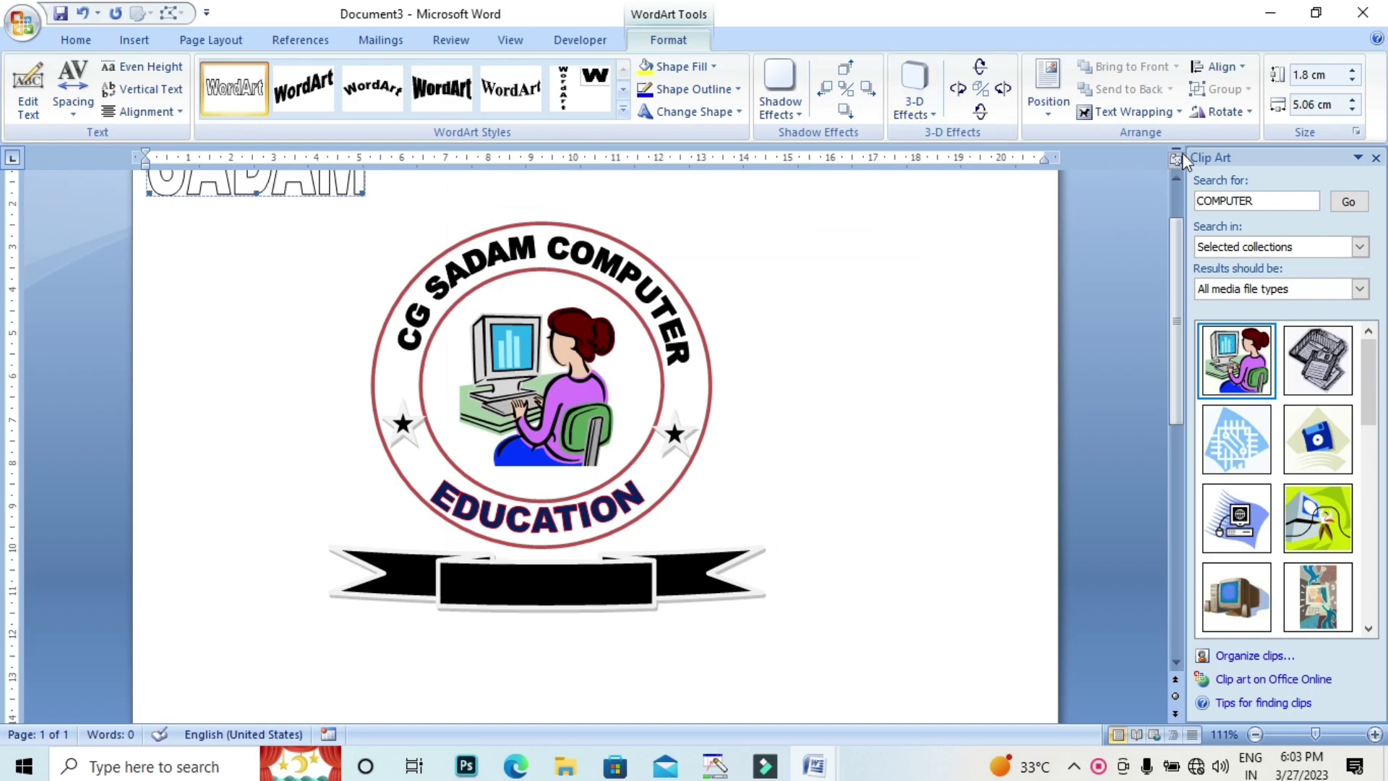
Step: Float SADAM in front of text, centre it on the banner, and narrow it to about 4.39 cm
left_click(1162, 111)
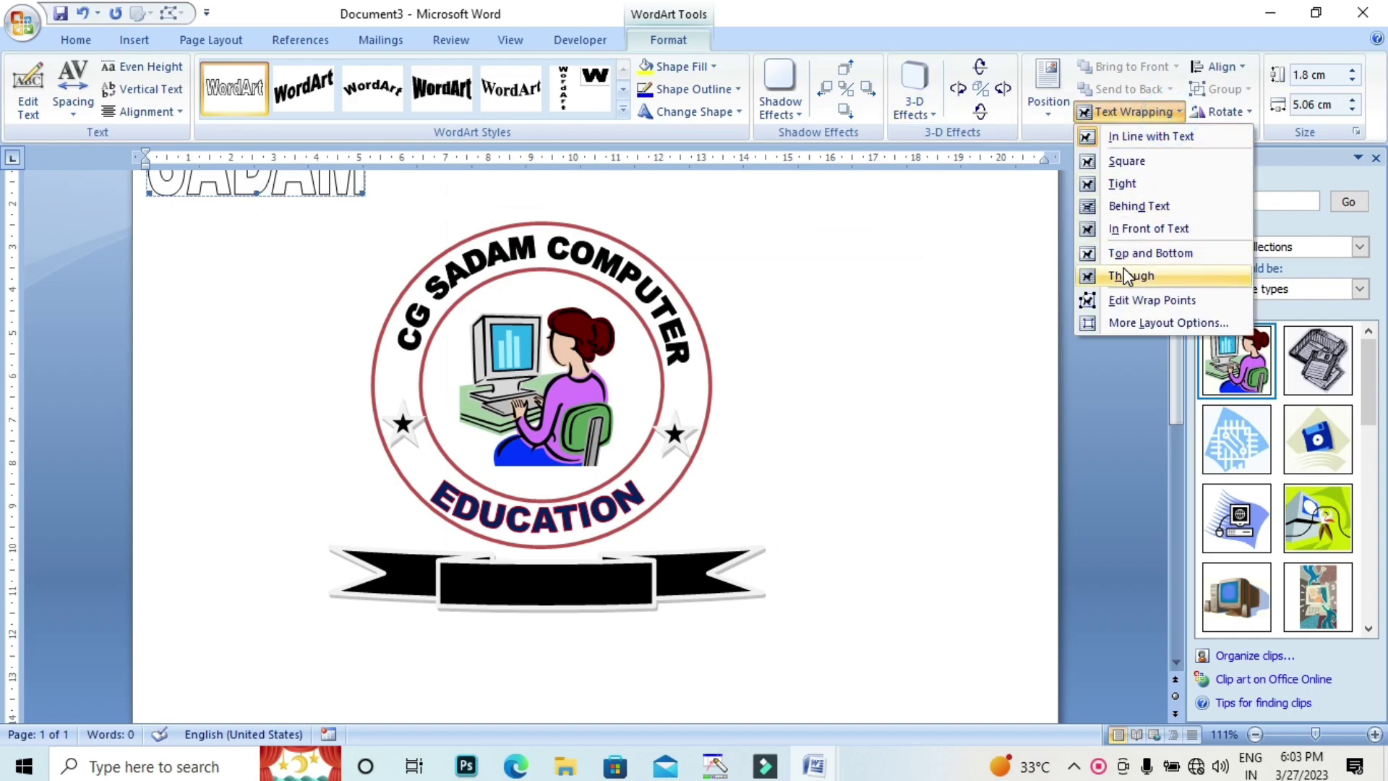
left_click(1148, 228)
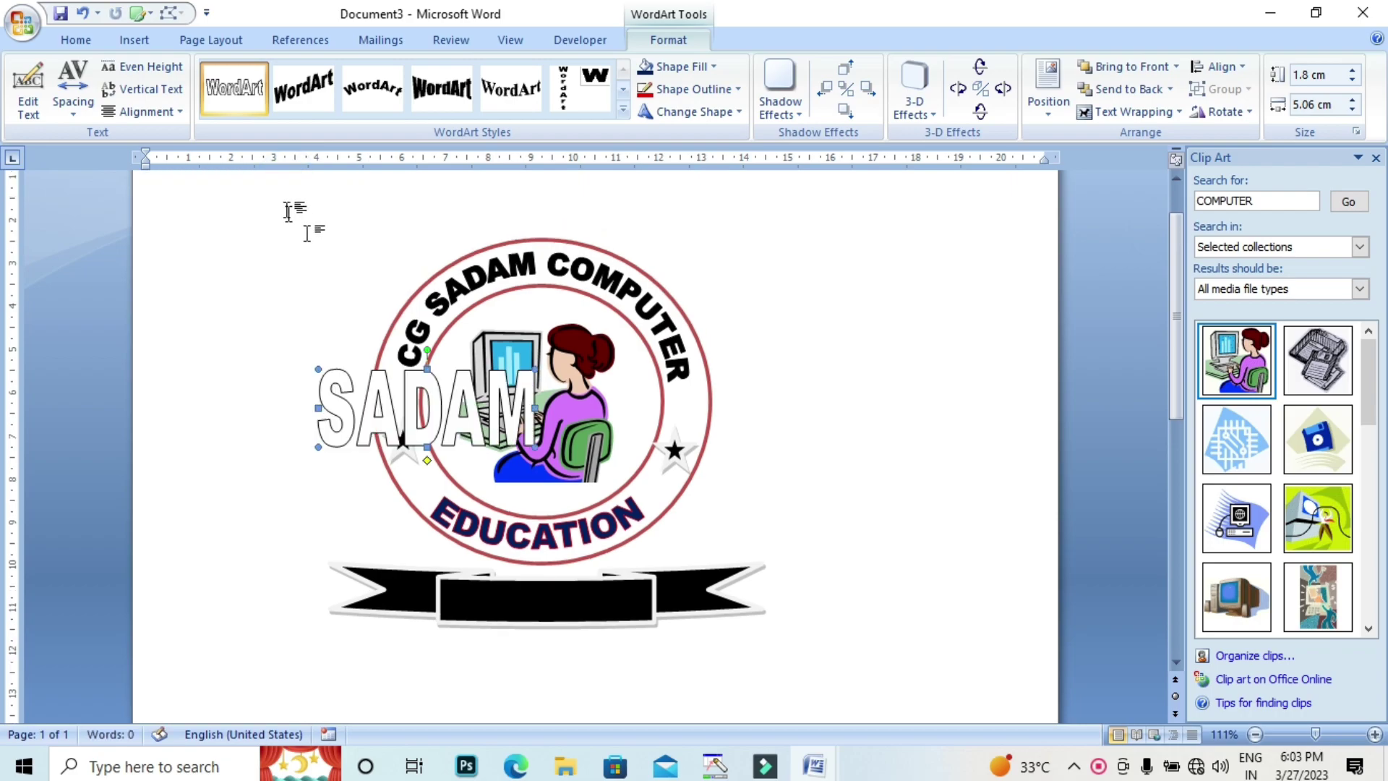
mouse_move(461, 397)
left_mouse_down()
mouse_move(574, 637)
mouse_move(539, 656)
mouse_move(557, 600)
left_mouse_up()
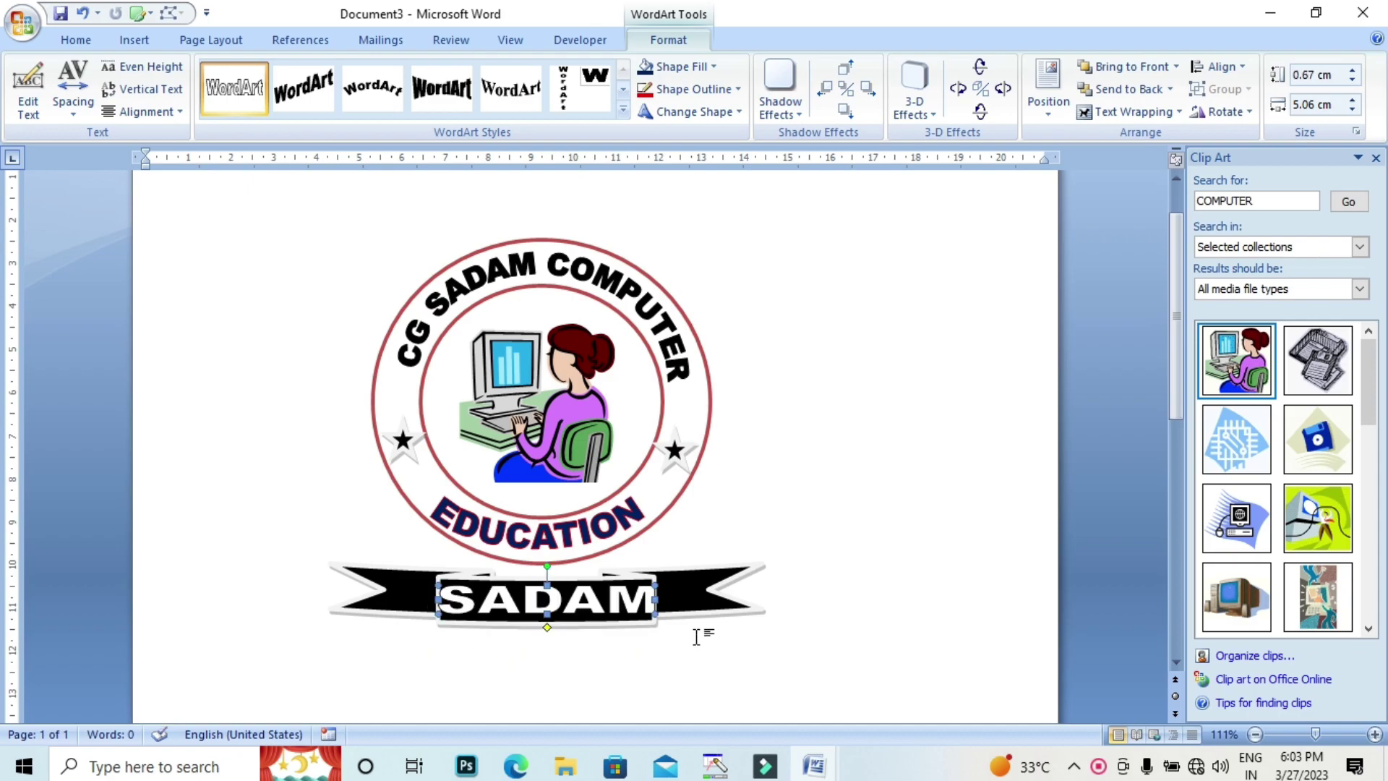
left_click_drag(655, 599, 642, 600)
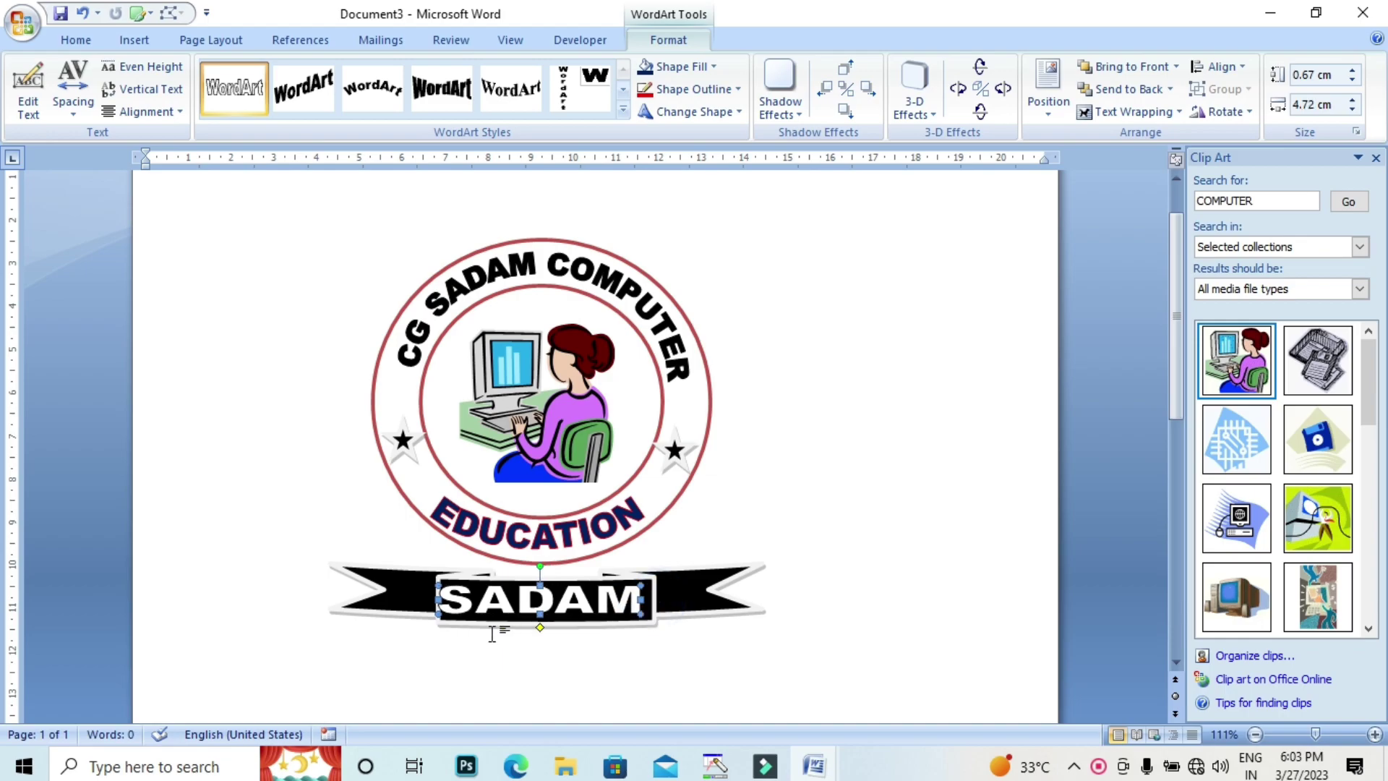
left_click_drag(438, 599, 450, 600)
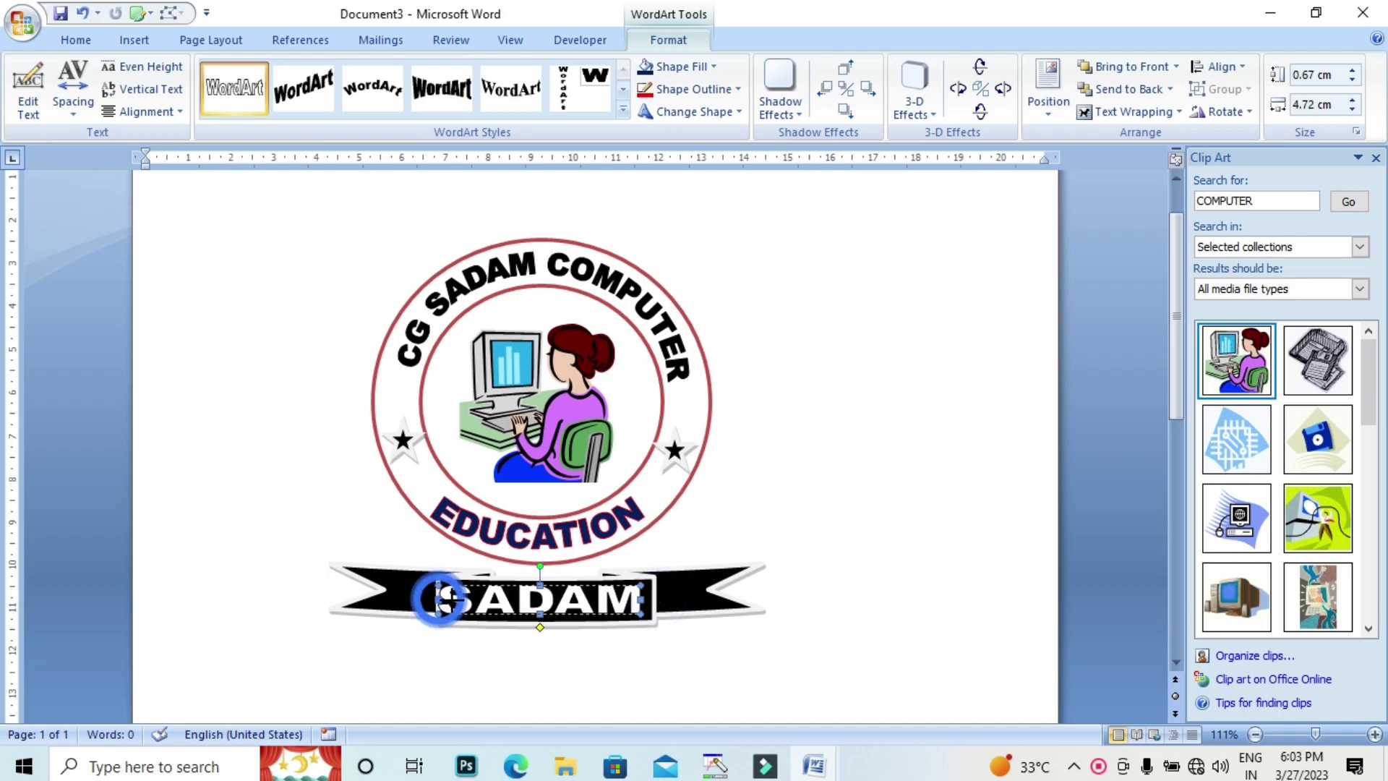
left_click(604, 691)
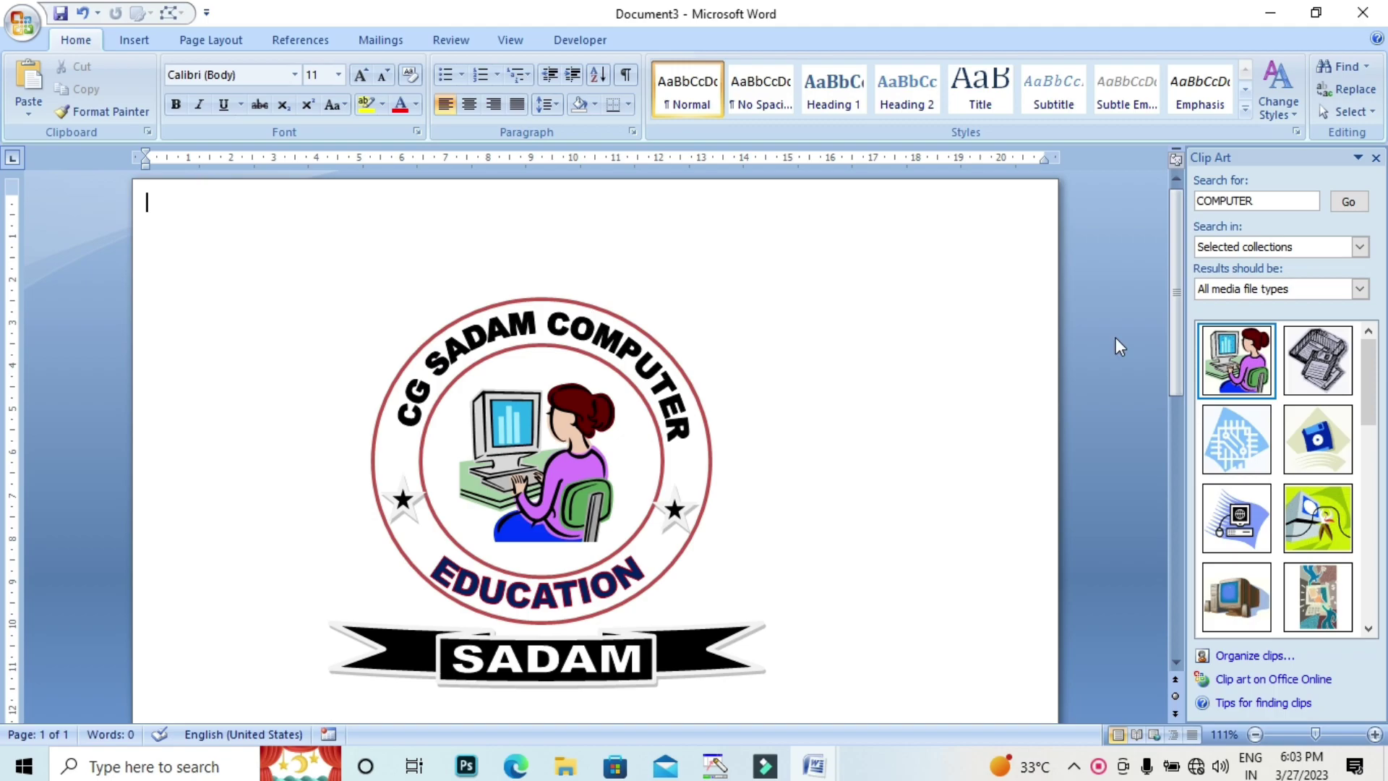
Step: Give the SADAM WordArt a yellow fill with a dark blue outline
scroll(1177, 309, "down", 3)
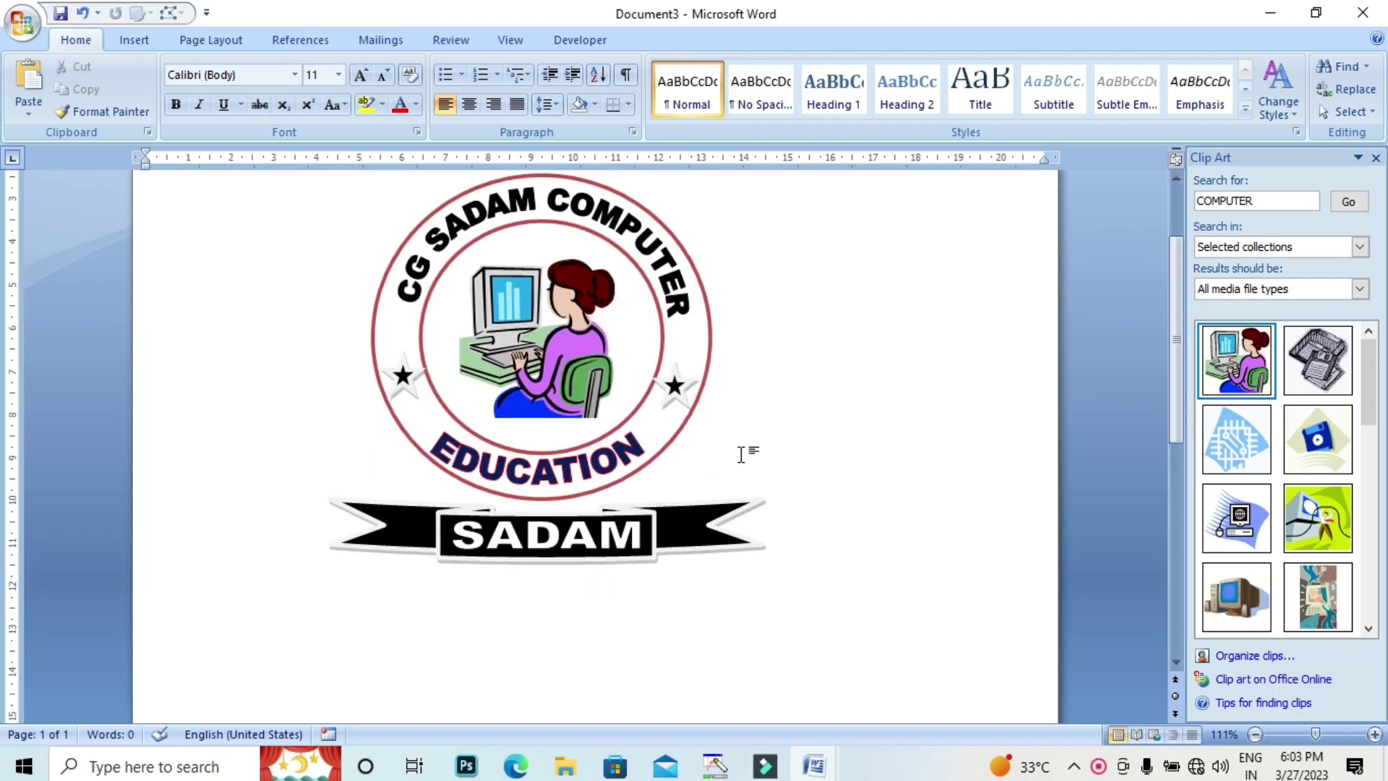
scroll(741, 454, "up", 3)
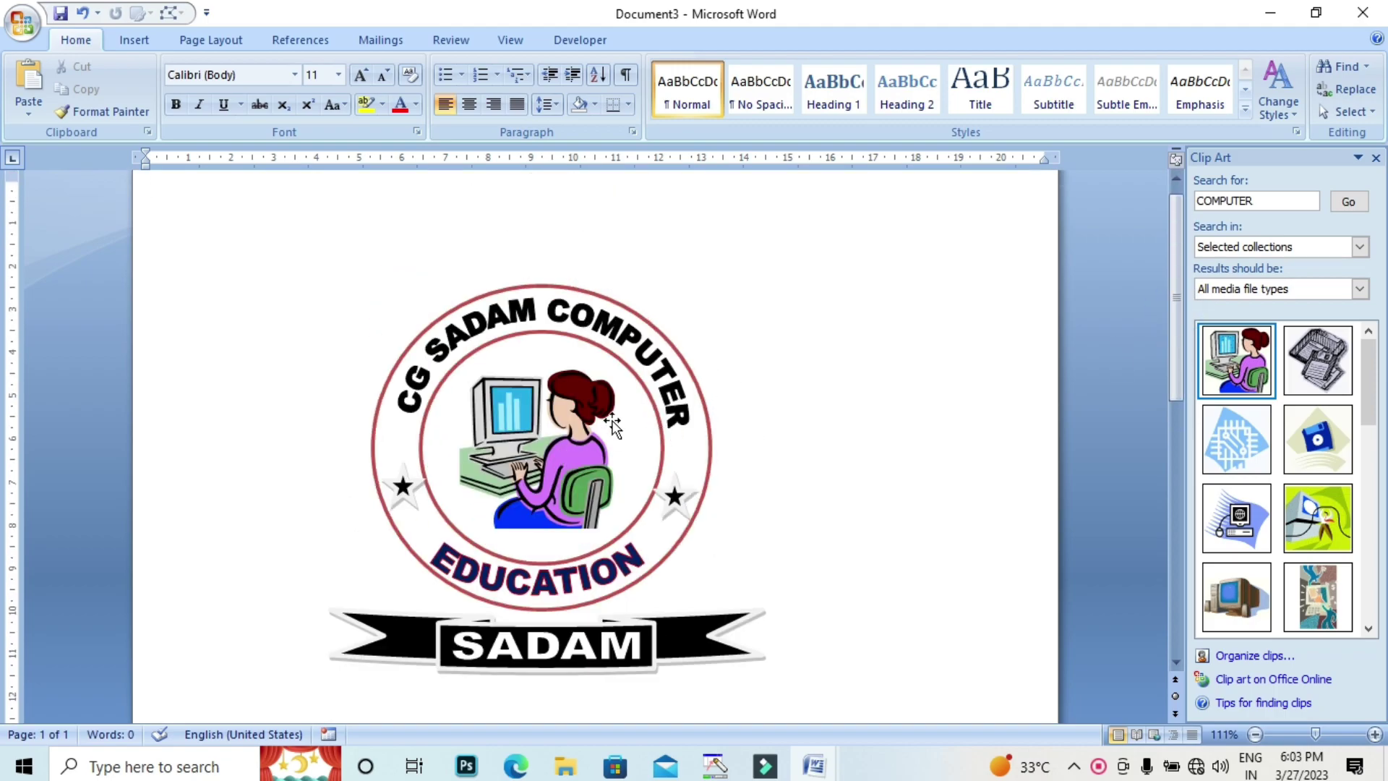
left_click(539, 644)
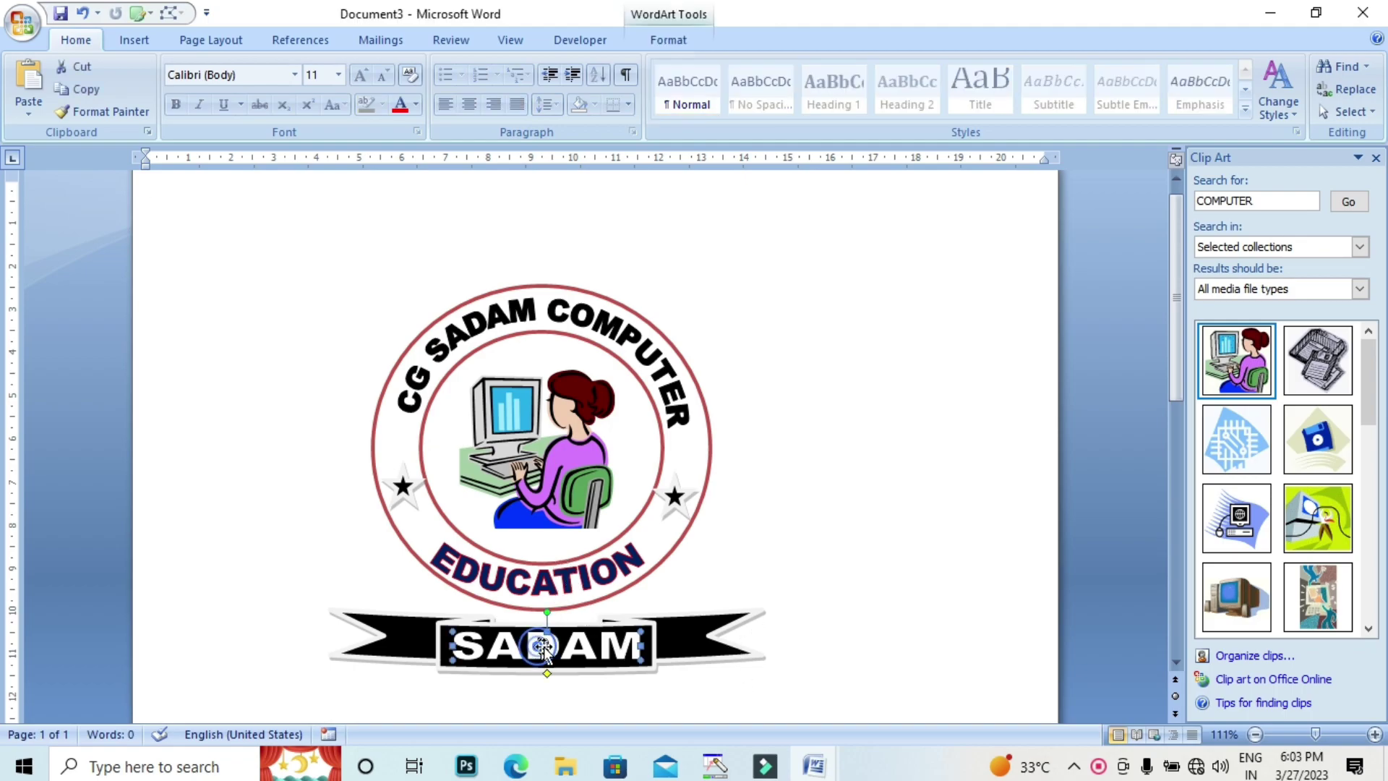
left_click(661, 40)
left_click(712, 67)
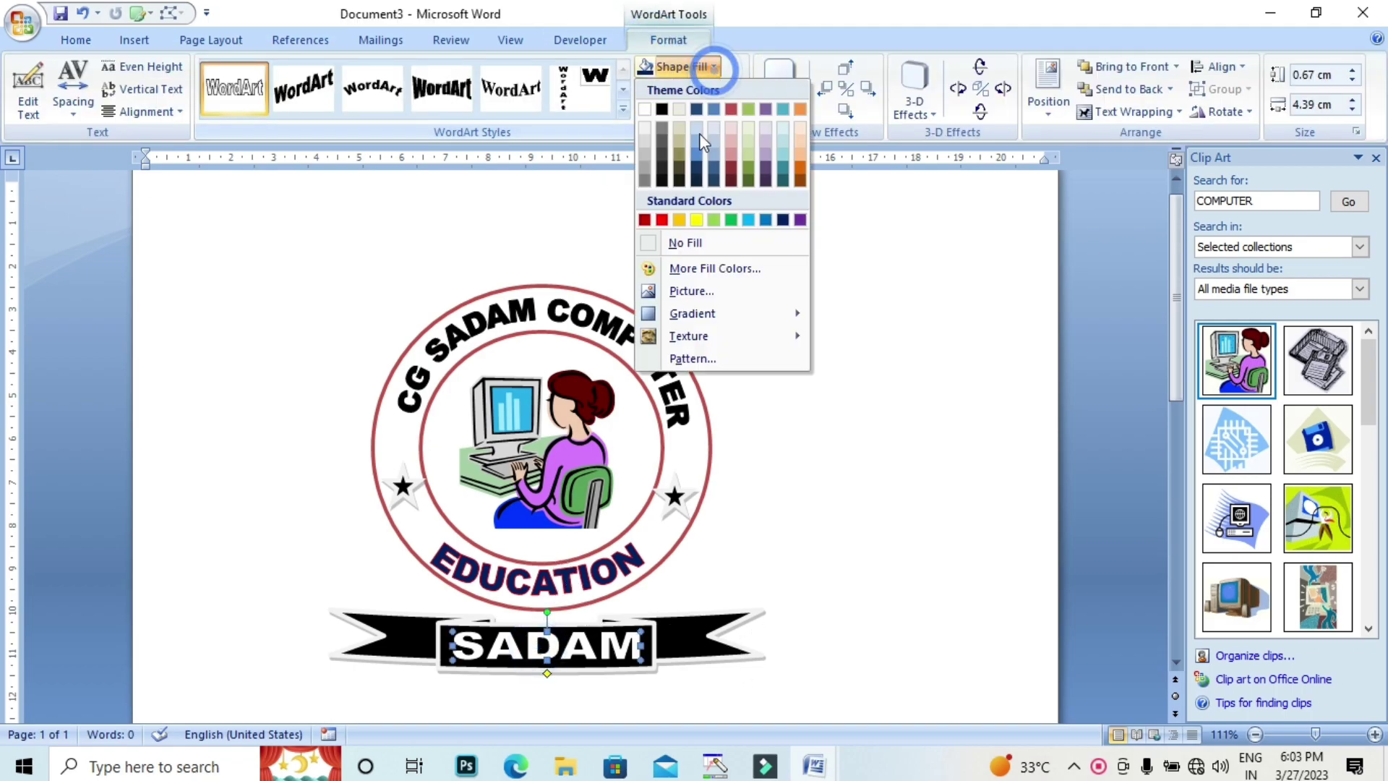
left_click(697, 220)
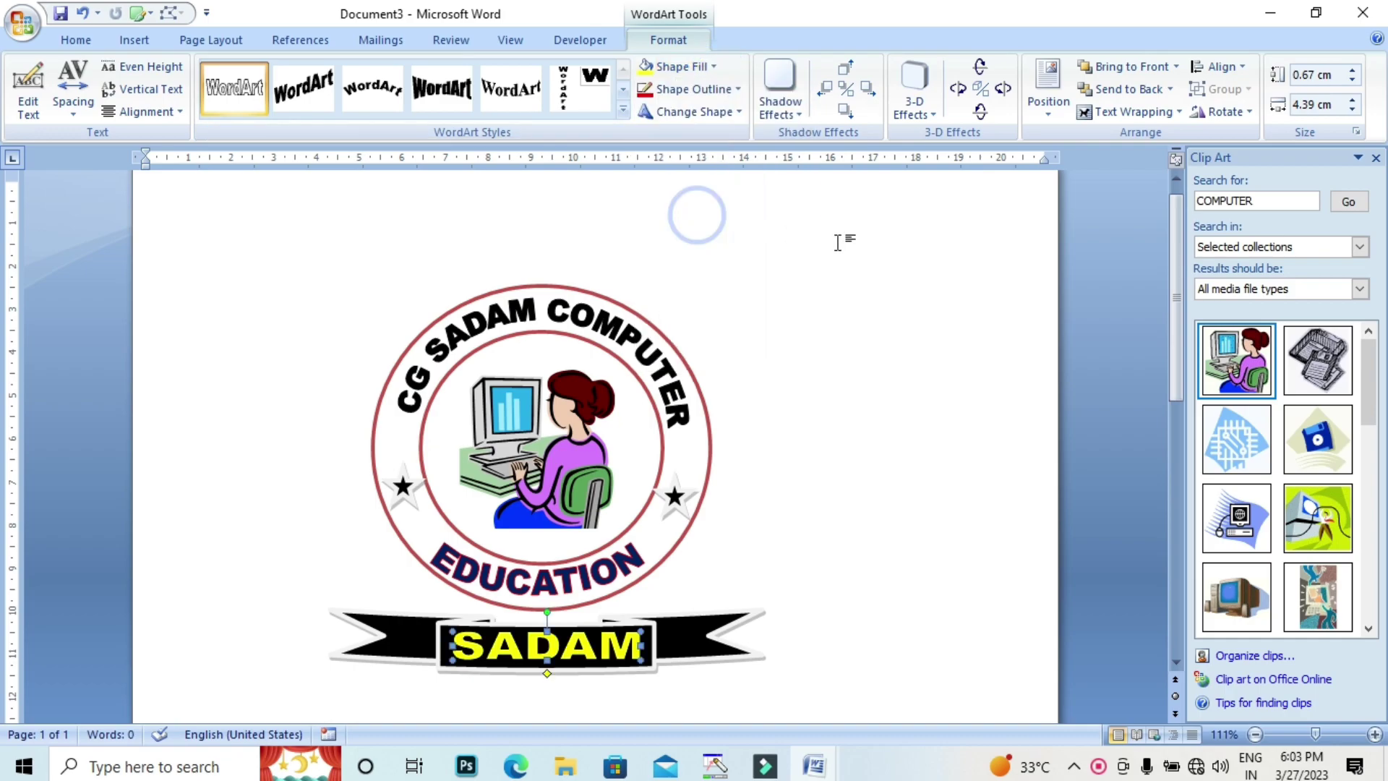
left_click(737, 89)
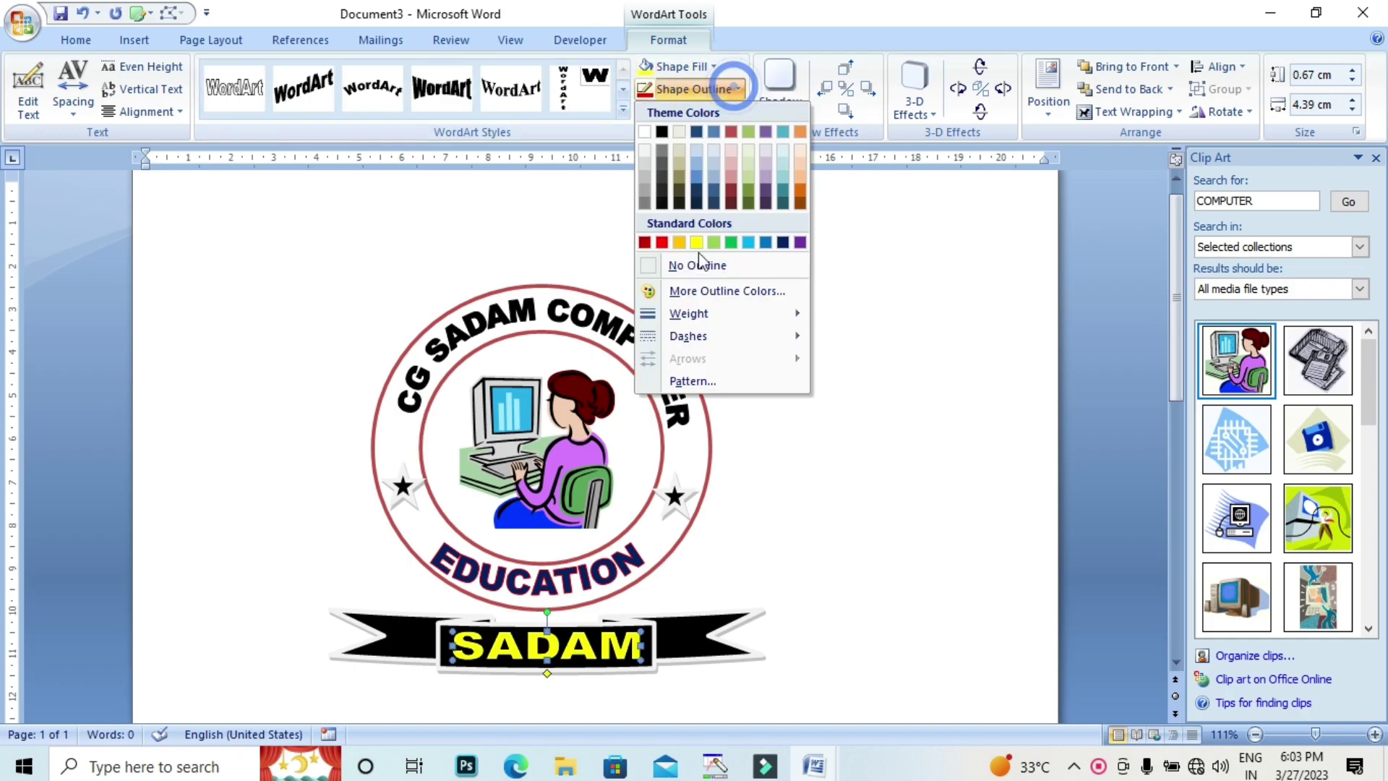
left_click(783, 242)
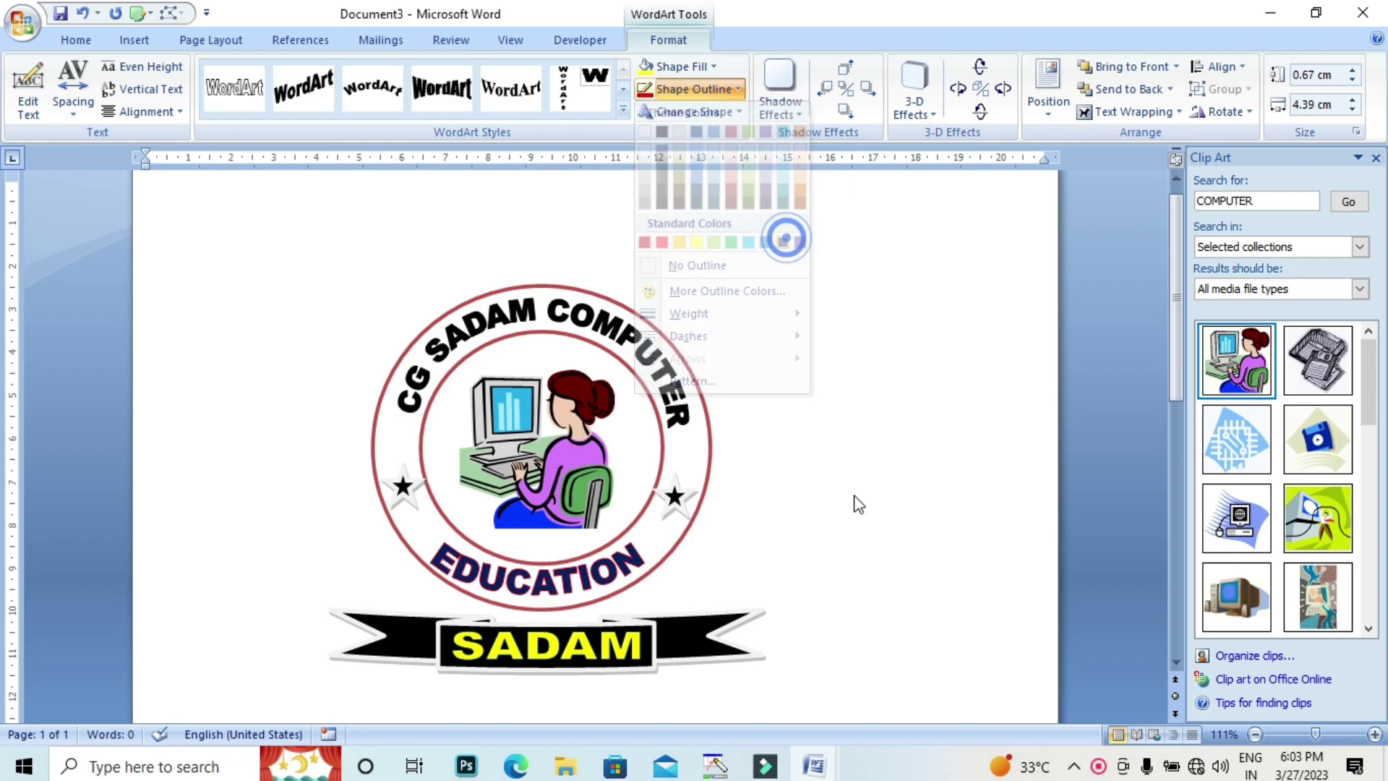
left_click(883, 440)
left_click(711, 641)
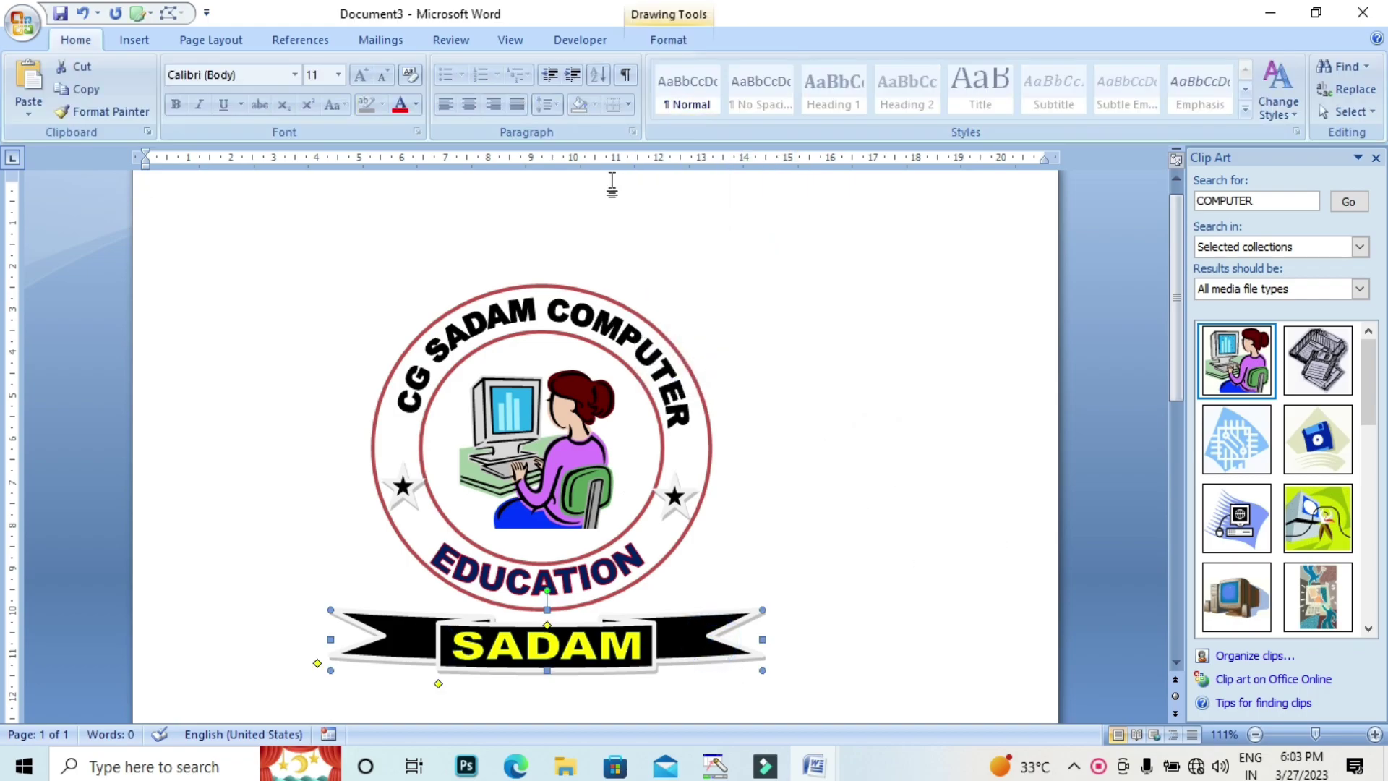
left_click(669, 40)
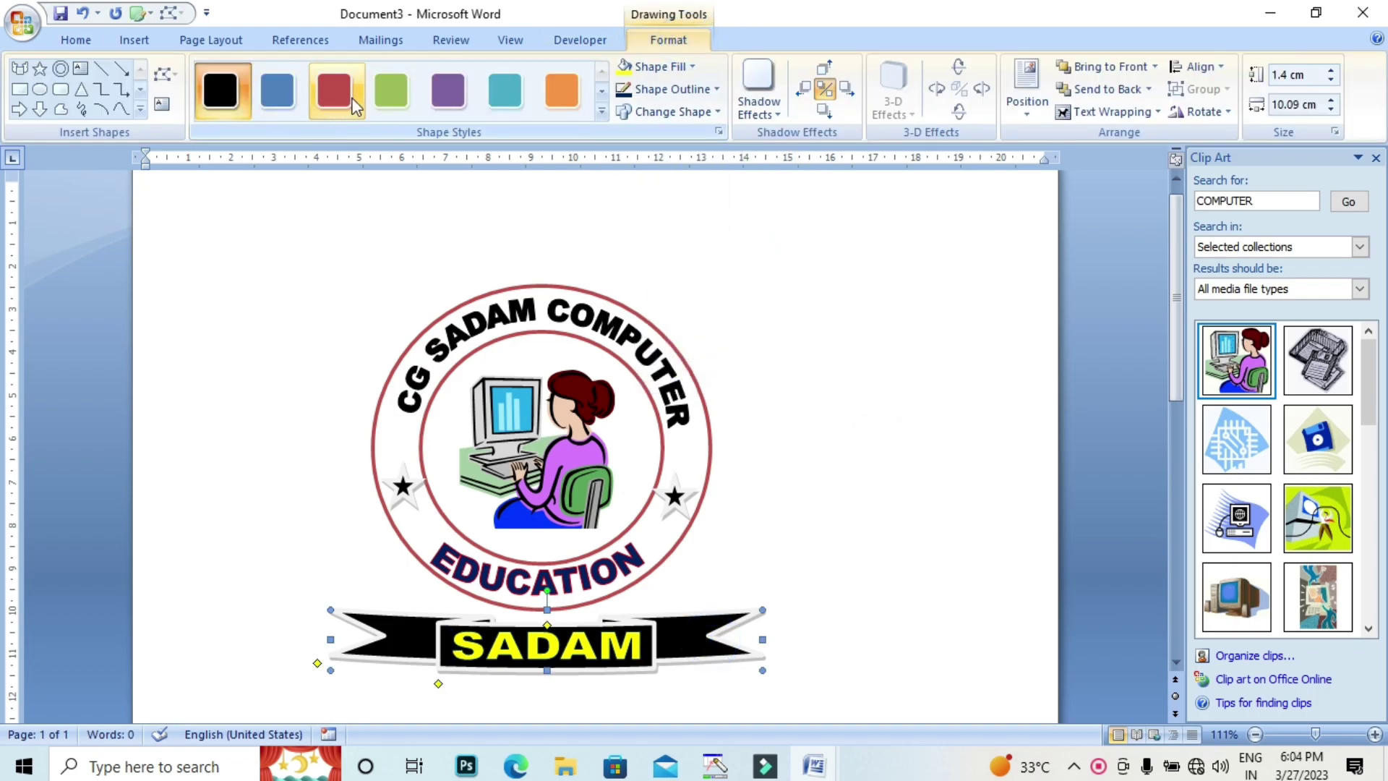
left_click(334, 91)
left_click(448, 90)
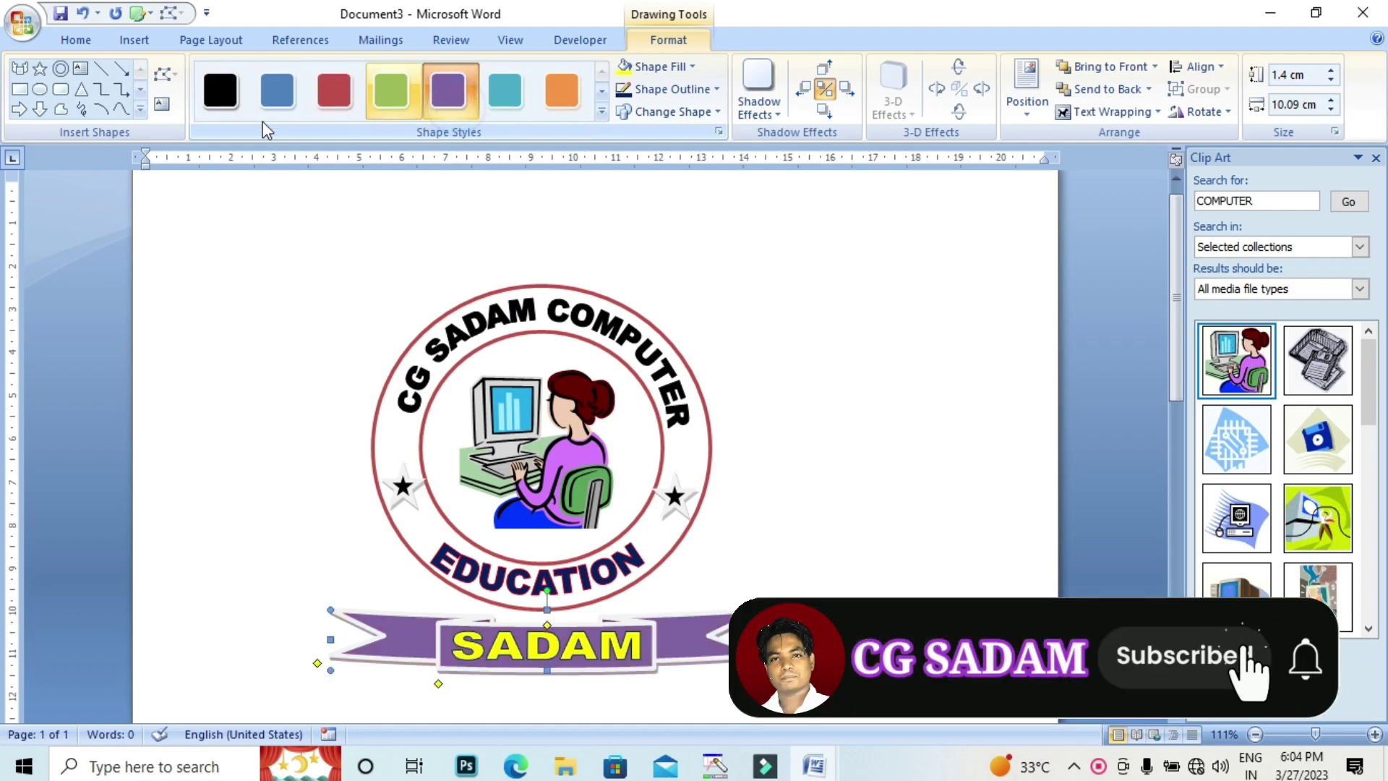
left_click(220, 91)
left_click(806, 415)
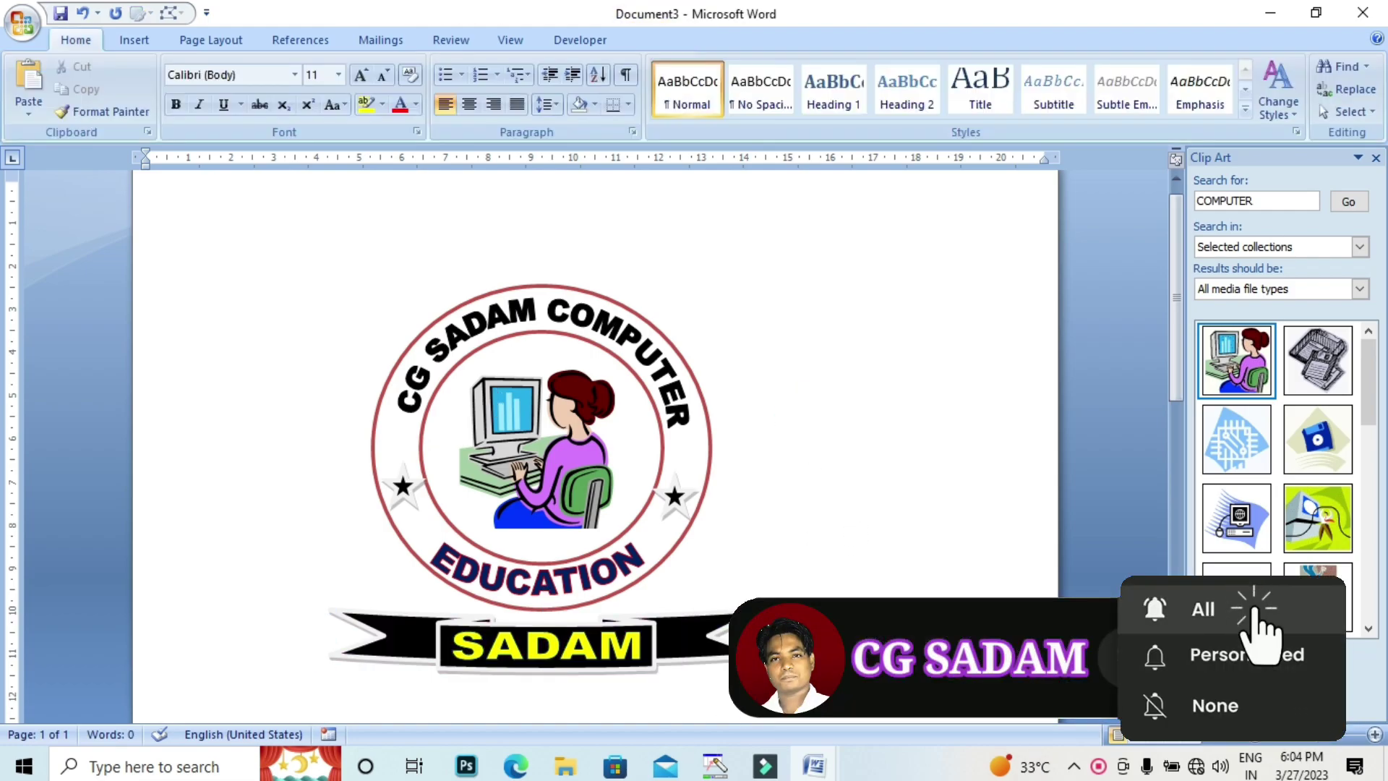